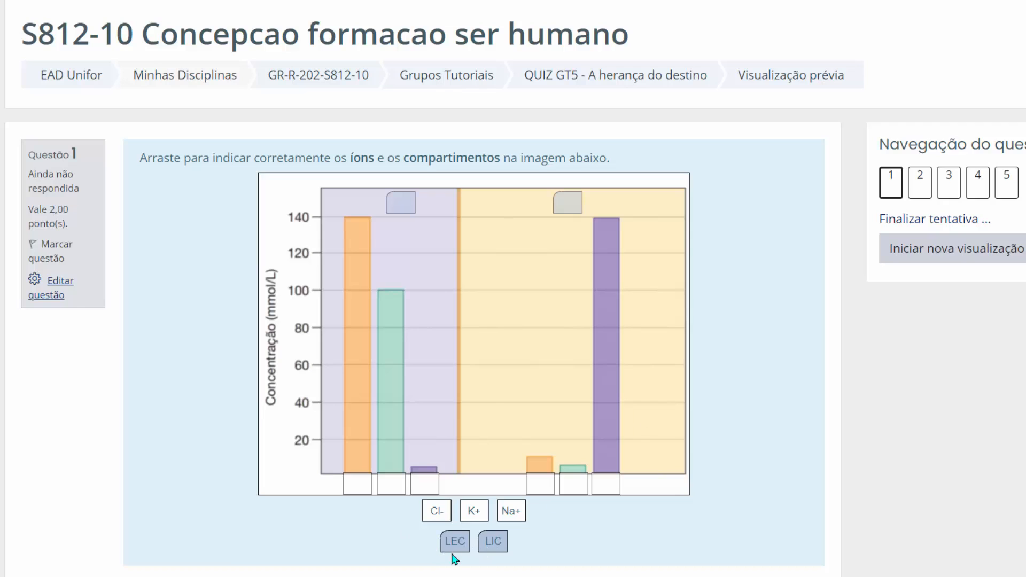
Label question 1's lilac area LEC and yellow area LIC, and assign Na+, Cl- and K+ to the yellow area's orange, green and purple bars.
drag(455, 542, 401, 204)
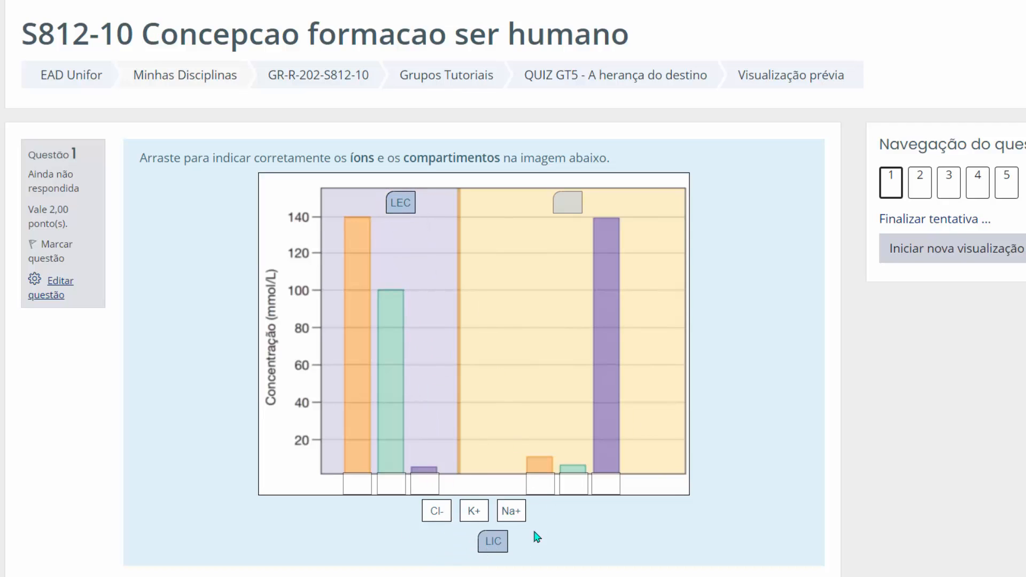
drag(493, 542, 568, 203)
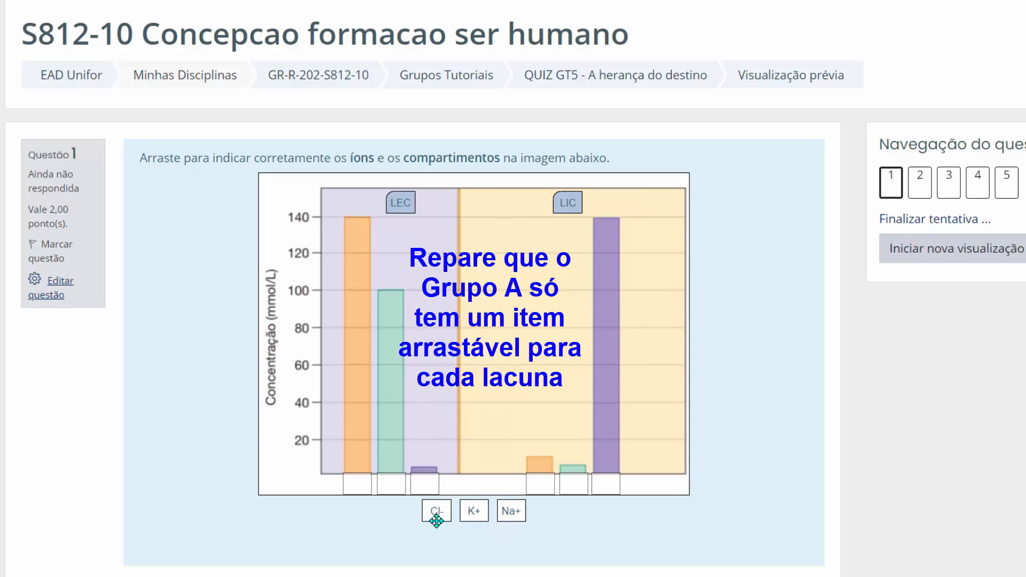
drag(474, 512, 605, 486)
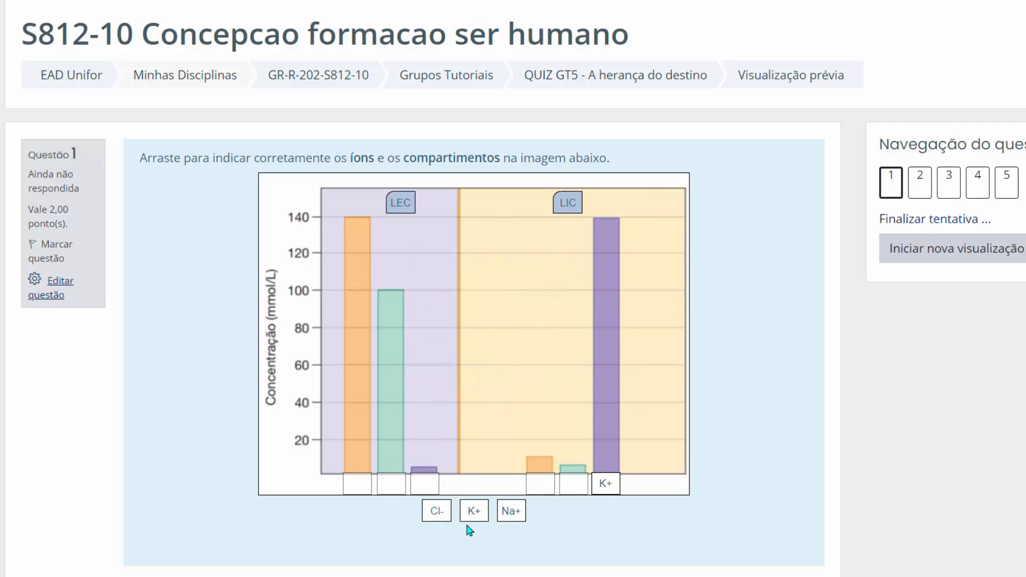
drag(437, 511, 574, 484)
drag(518, 514, 541, 484)
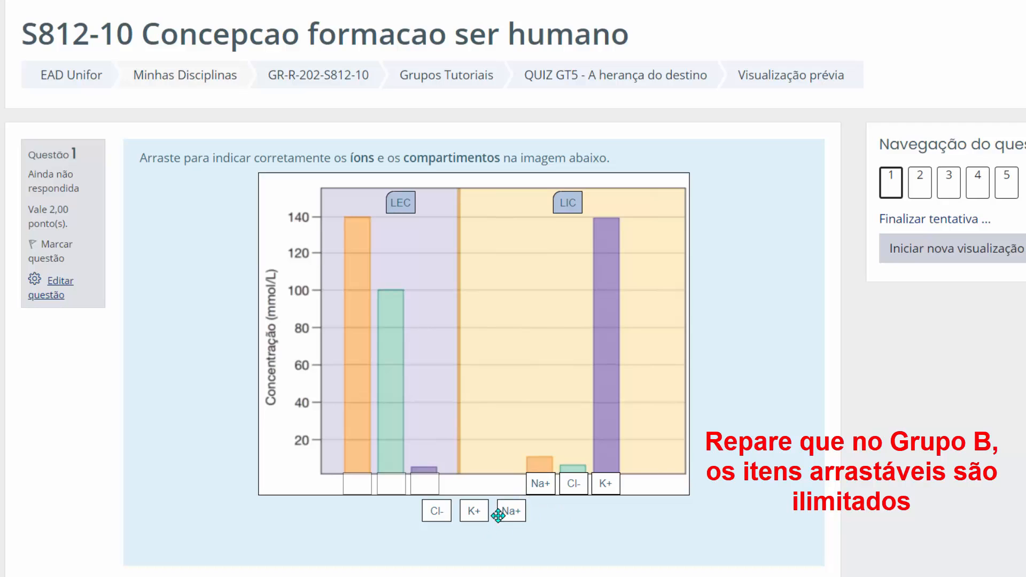
Assign Na+, Cl- and K+ to the lilac area's orange, green and purple bars in question 1.
drag(512, 506, 358, 481)
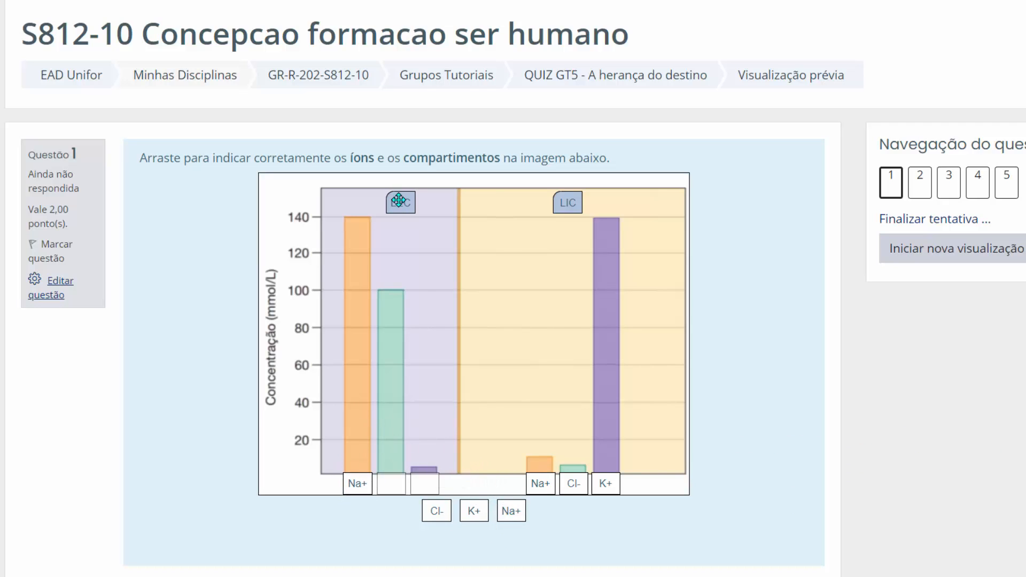
drag(435, 511, 402, 483)
drag(472, 511, 426, 481)
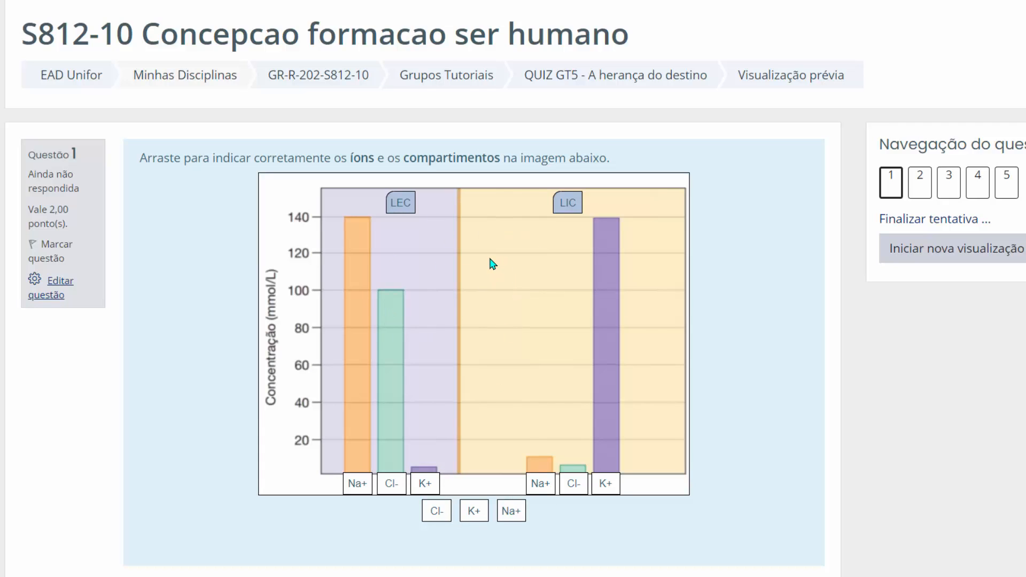
Open question 2 and label its yellow area LIC and its lilac area LEC.
click(920, 182)
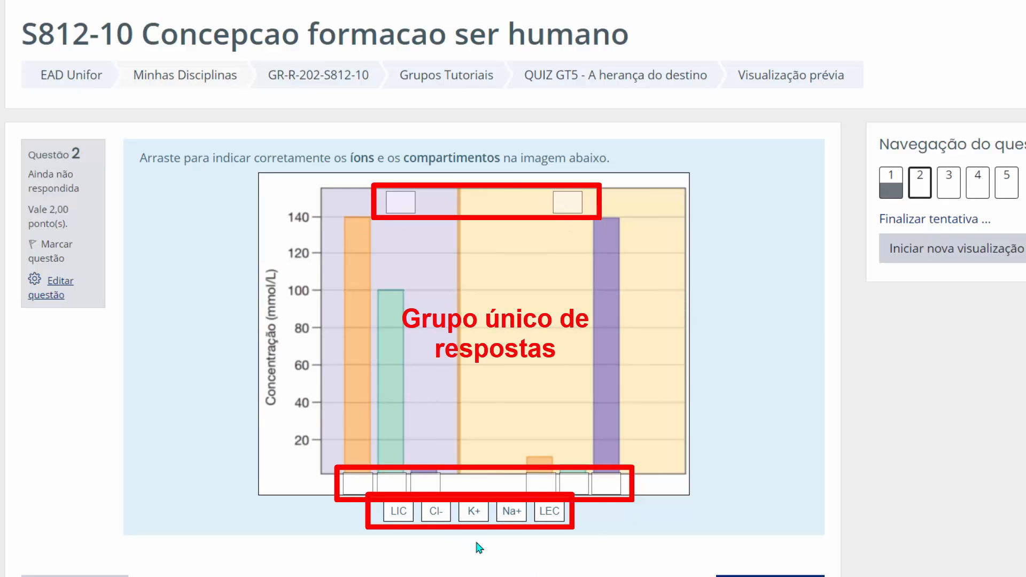
drag(401, 509, 580, 215)
drag(402, 509, 571, 213)
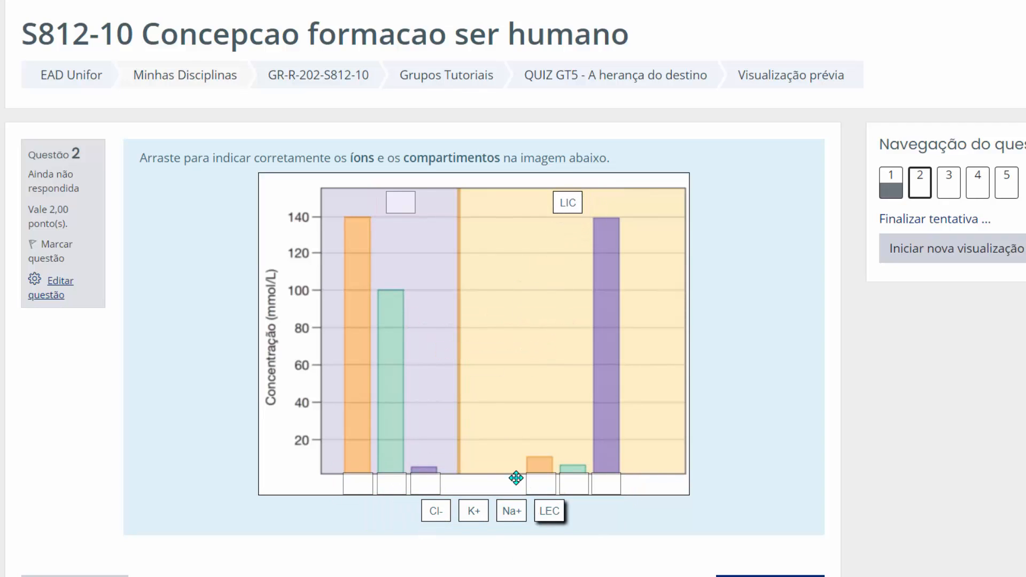
drag(549, 511, 400, 203)
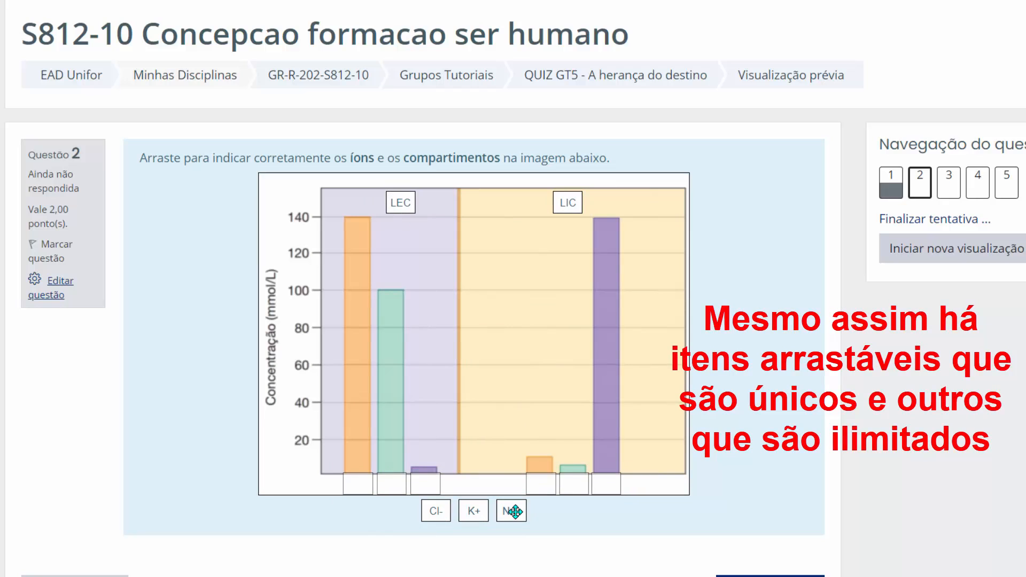
Assign Na+ to the orange bars, K+ to the purple bars and Cl- to the green bars in both areas of question 2.
drag(515, 511, 359, 484)
drag(512, 512, 539, 486)
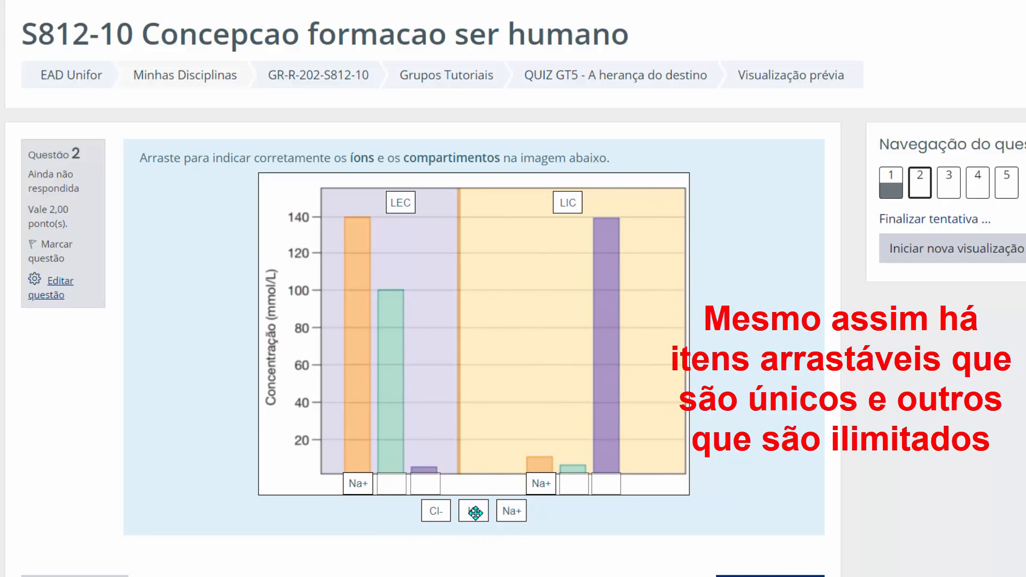
drag(476, 512, 606, 484)
drag(474, 512, 392, 483)
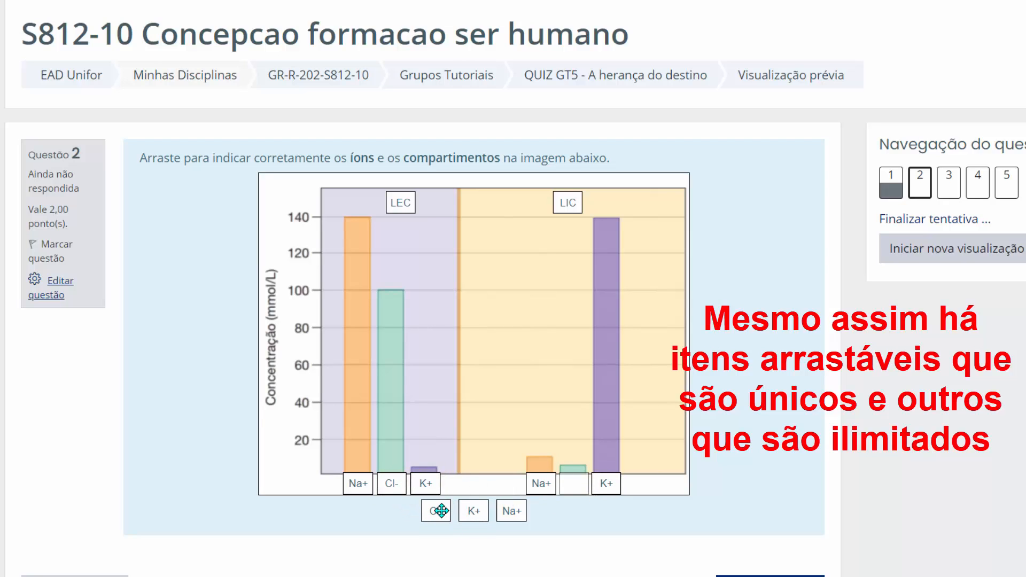
drag(436, 512, 577, 484)
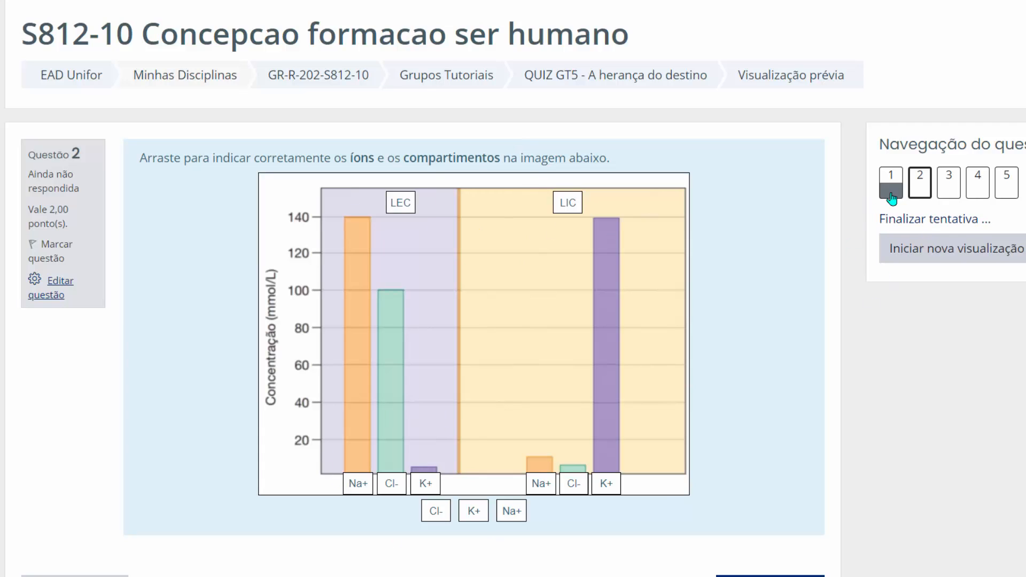
Open question 3 and label its yellow area LIC and its lilac area LEC.
click(949, 178)
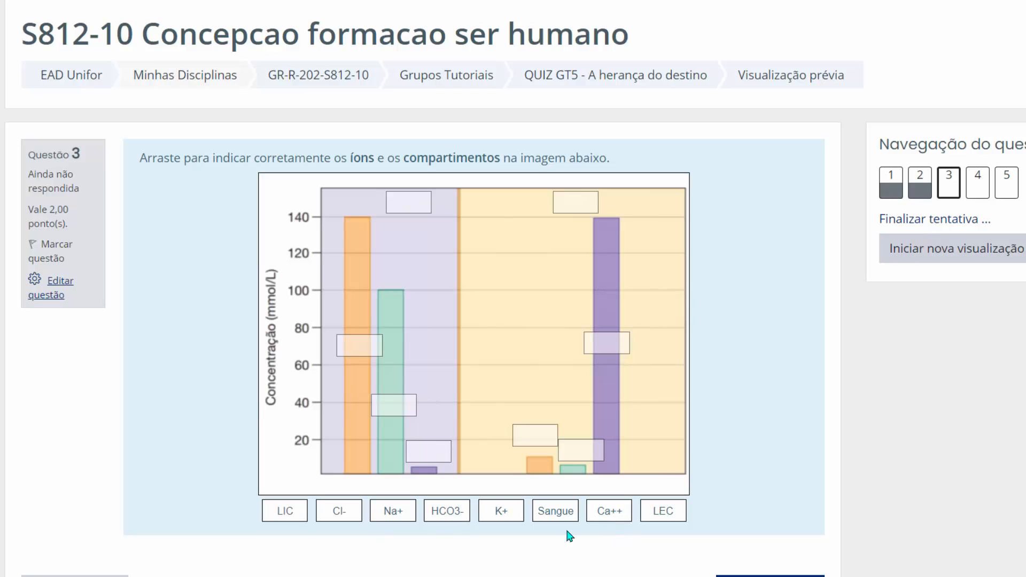
mouse_move(456, 511)
mouse_down()
mouse_move(438, 449)
mouse_move(449, 512)
mouse_up()
drag(283, 509, 576, 205)
drag(648, 506, 408, 203)
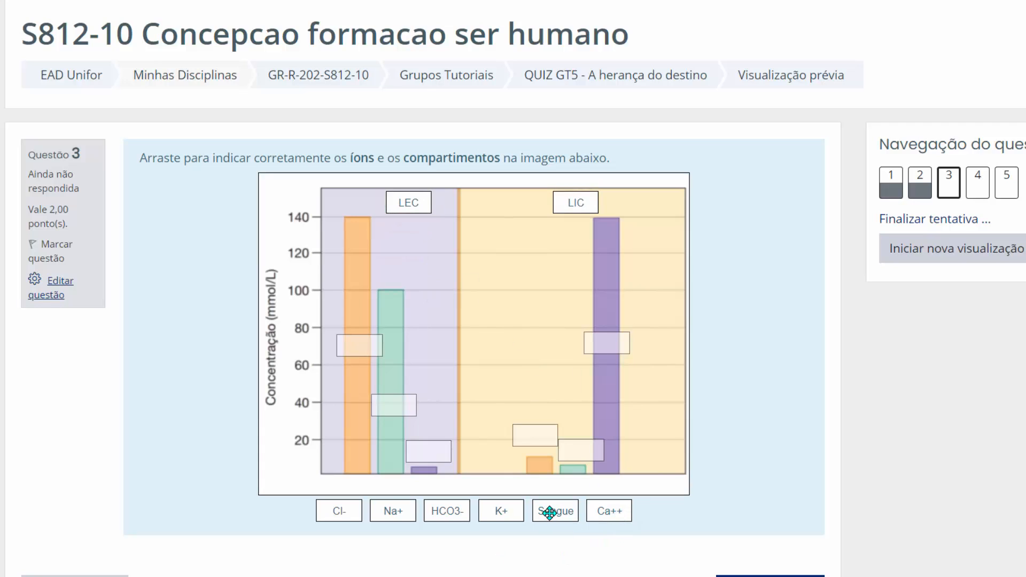
Label question 3's purple bars K+, green bars Cl- and orange bars Na+, and try replacing both Cl- labels with Ca++.
drag(498, 510, 606, 343)
drag(487, 504, 428, 452)
drag(347, 515, 593, 453)
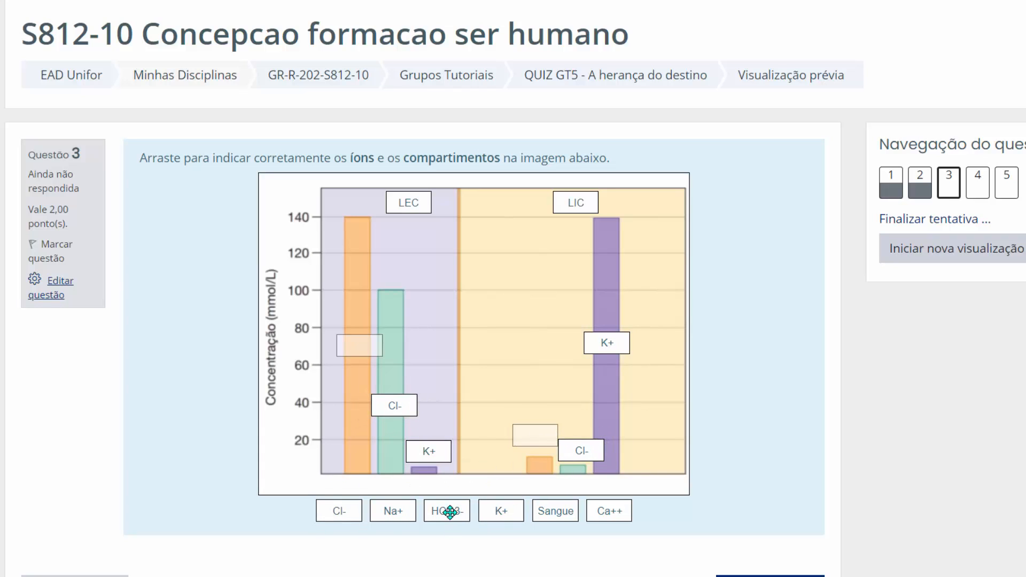
drag(396, 512, 357, 348)
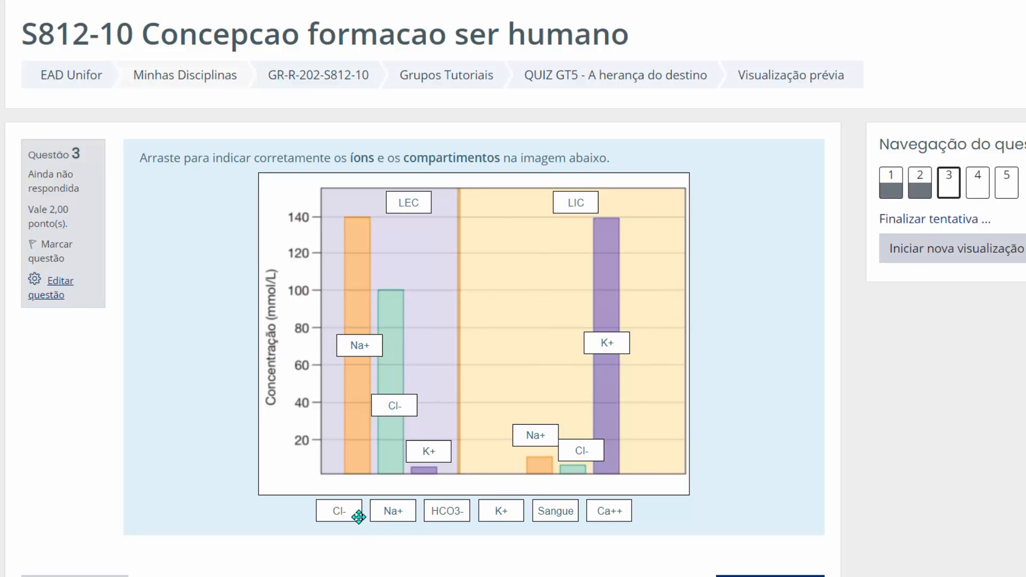
drag(608, 513, 583, 453)
drag(608, 512, 404, 417)
Open question 4 and place the LIC target in the yellow area and the LEC target in the lilac area.
click(979, 182)
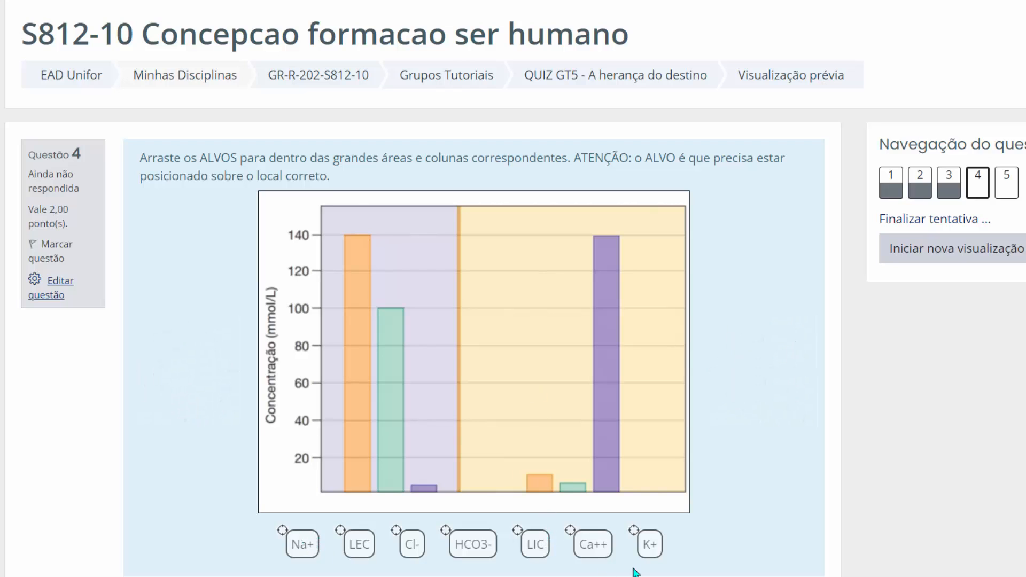
mouse_move(531, 548)
mouse_down()
mouse_move(539, 264)
mouse_move(541, 348)
mouse_up()
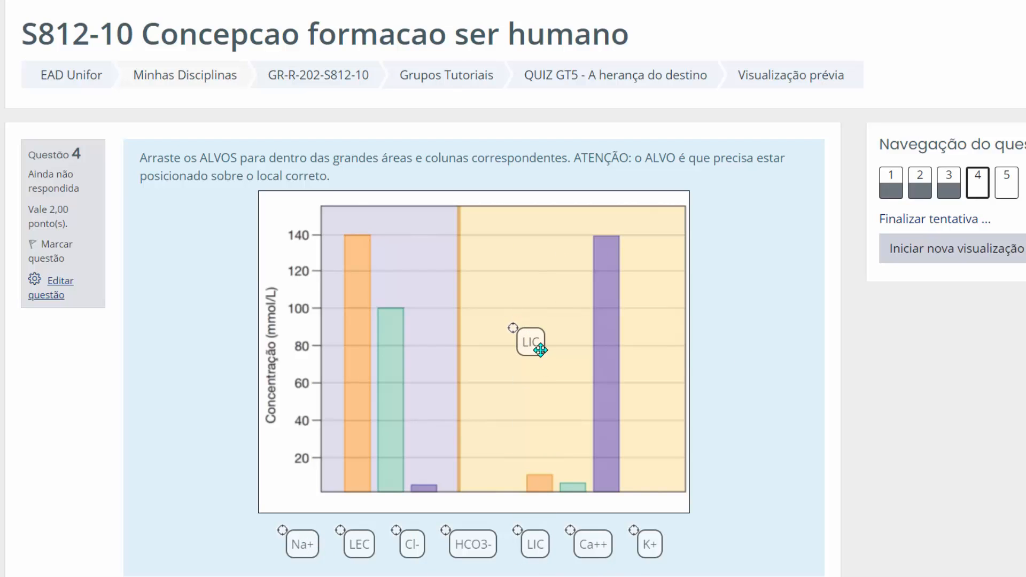
drag(519, 292, 549, 255)
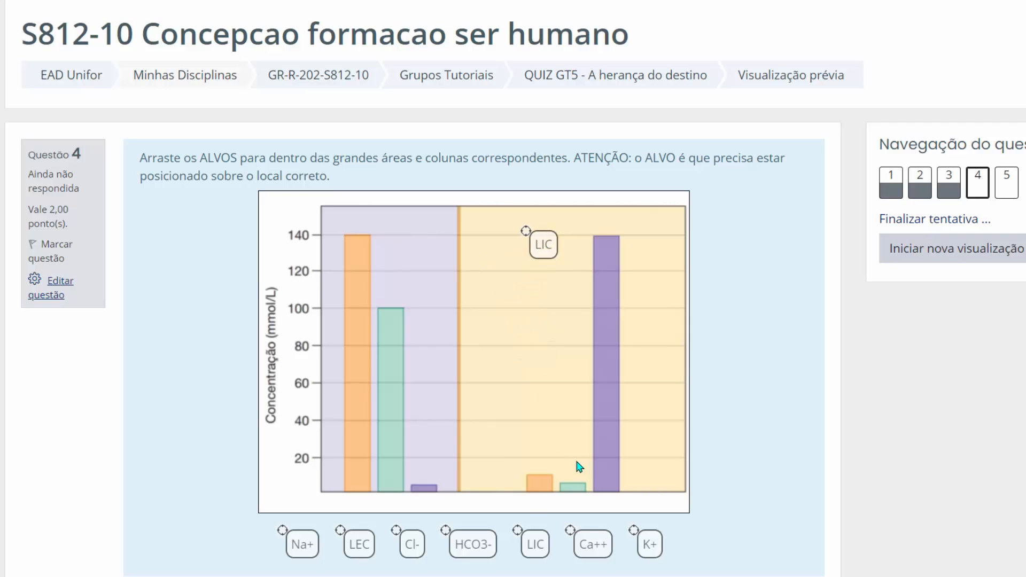
drag(357, 547, 415, 266)
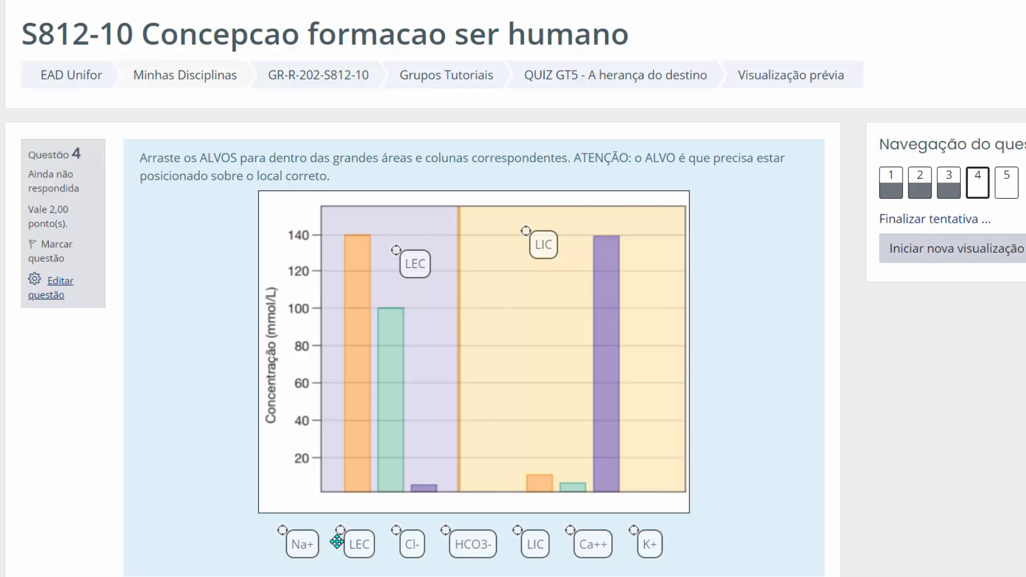
Place Na+ targets on the orange bars, Cl- targets on the green bars and K+ targets on the purple bars of question 4.
mouse_move(289, 545)
mouse_down()
mouse_move(360, 368)
mouse_move(352, 275)
mouse_move(366, 434)
mouse_move(367, 300)
mouse_up()
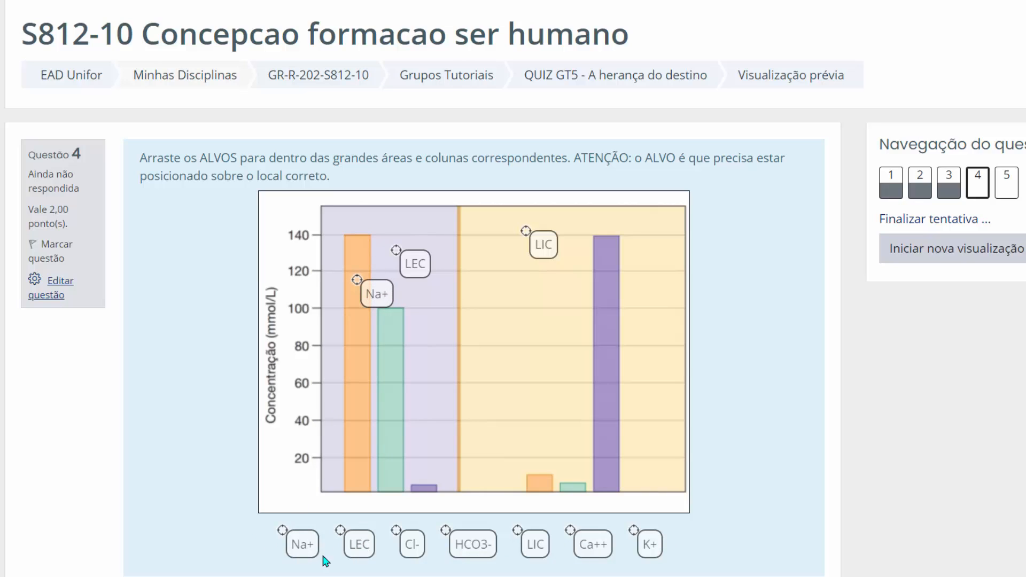
mouse_move(307, 555)
mouse_down()
mouse_move(381, 428)
mouse_move(378, 476)
mouse_move(484, 465)
mouse_move(559, 509)
mouse_up()
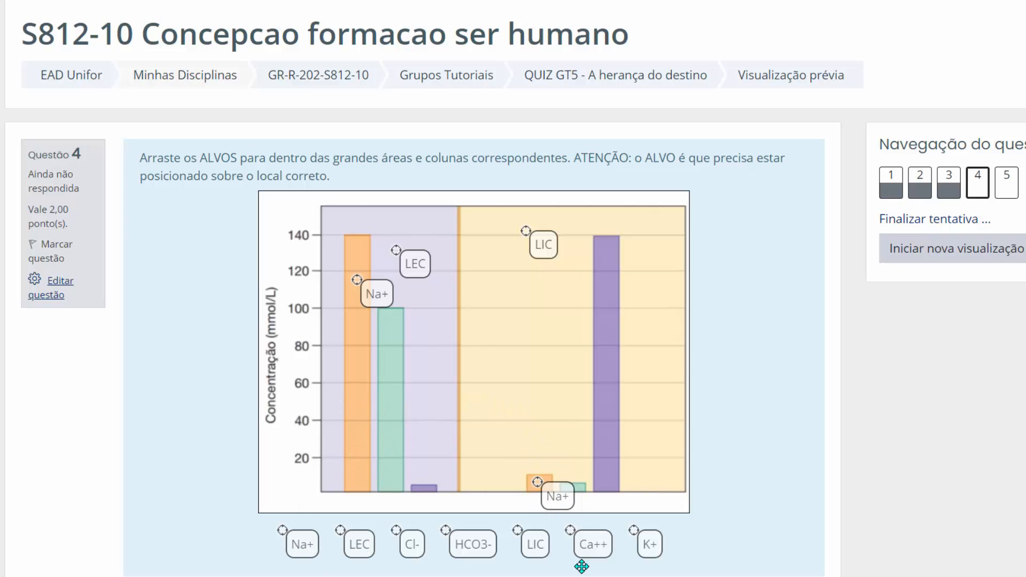
mouse_move(403, 559)
mouse_down()
mouse_move(419, 383)
mouse_move(411, 379)
mouse_up()
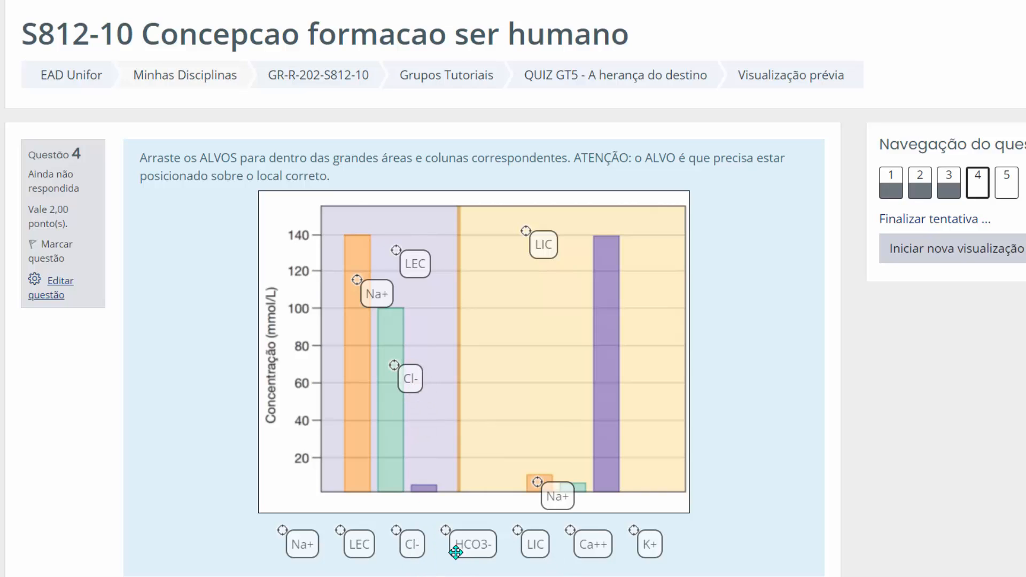
mouse_move(423, 545)
mouse_down()
mouse_move(560, 490)
mouse_move(591, 506)
mouse_move(578, 509)
mouse_move(591, 502)
mouse_up()
mouse_move(650, 543)
mouse_down()
mouse_move(639, 387)
mouse_move(624, 456)
mouse_up()
drag(656, 557, 446, 511)
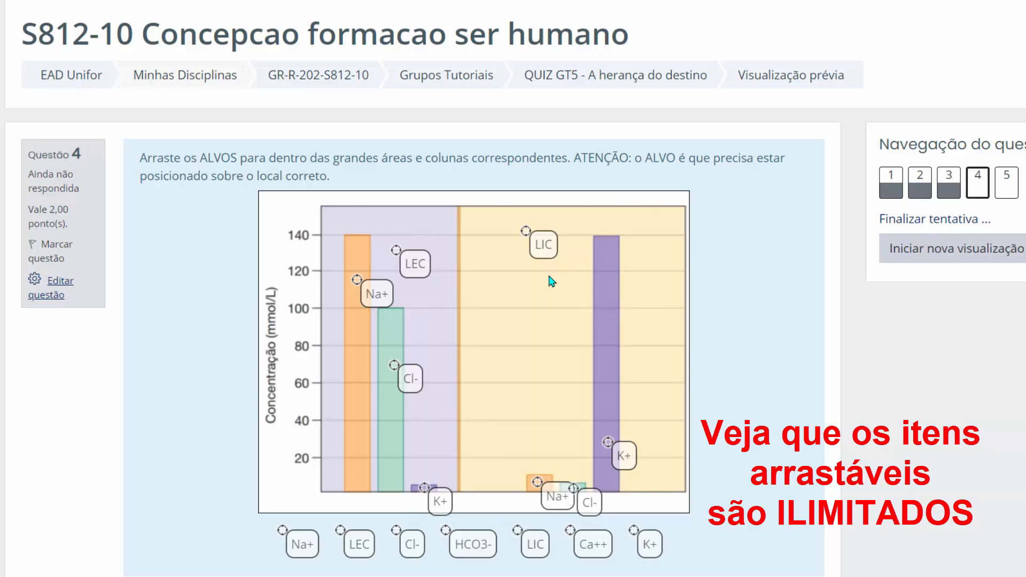
Open question 5 and place the LIC target in the yellow area and the LEC target in the lilac area.
click(1009, 186)
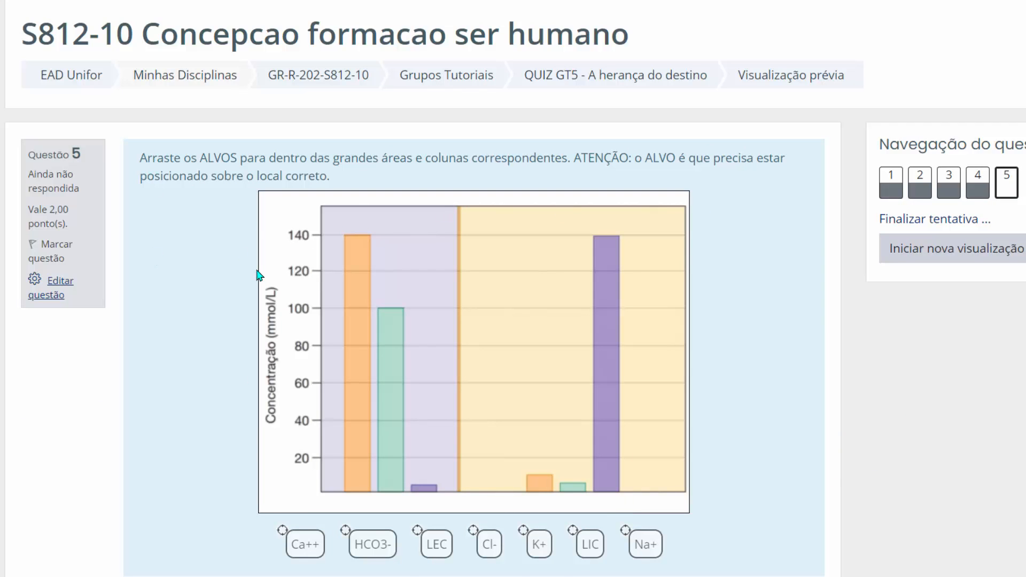
drag(594, 547, 551, 332)
drag(422, 319, 430, 285)
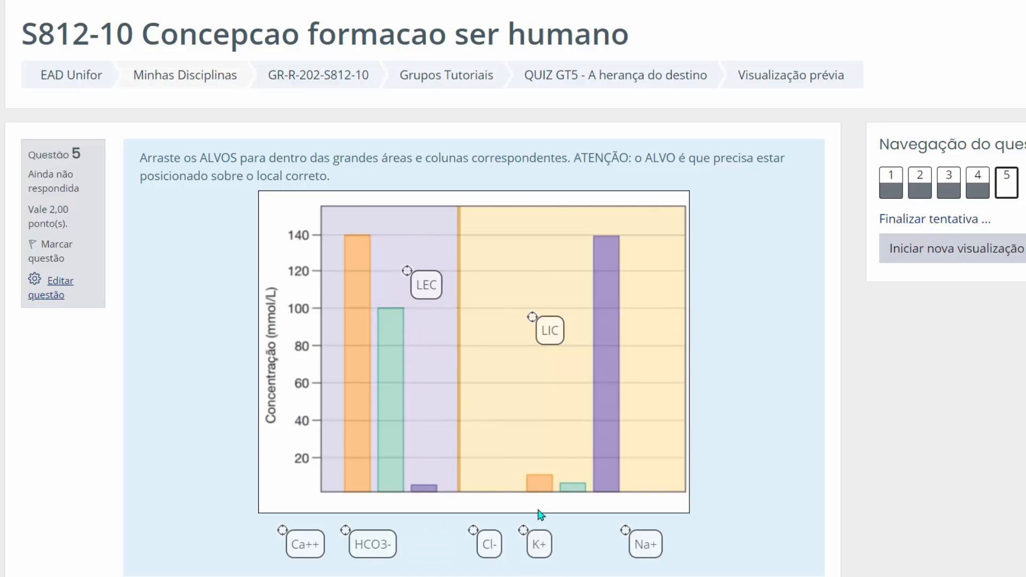
Place Na+ targets on the orange bars, K+ targets on the purple bars and Cl- targets on the green bars of question 5.
drag(646, 544, 375, 419)
drag(648, 543, 566, 498)
drag(542, 545, 446, 501)
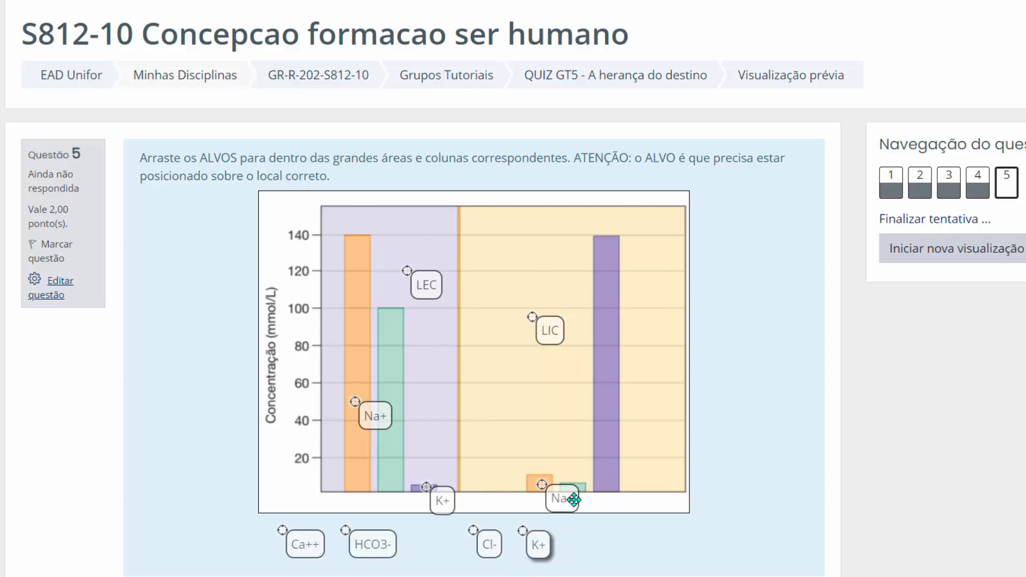
drag(542, 545, 625, 406)
drag(486, 542, 589, 500)
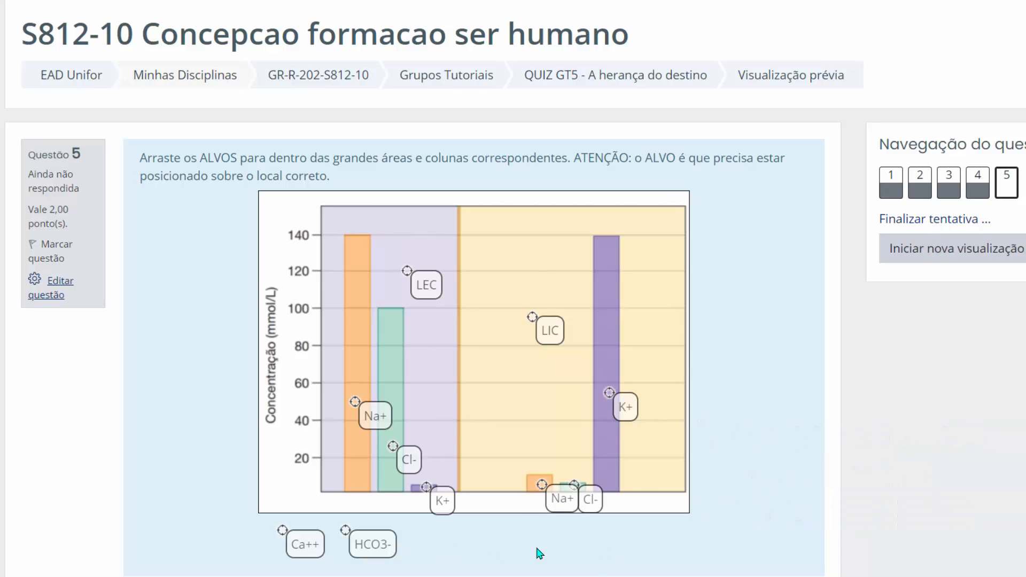
Reopen question 4, move an extra K+ target onto the yellow area and return it to the answer choices.
click(978, 180)
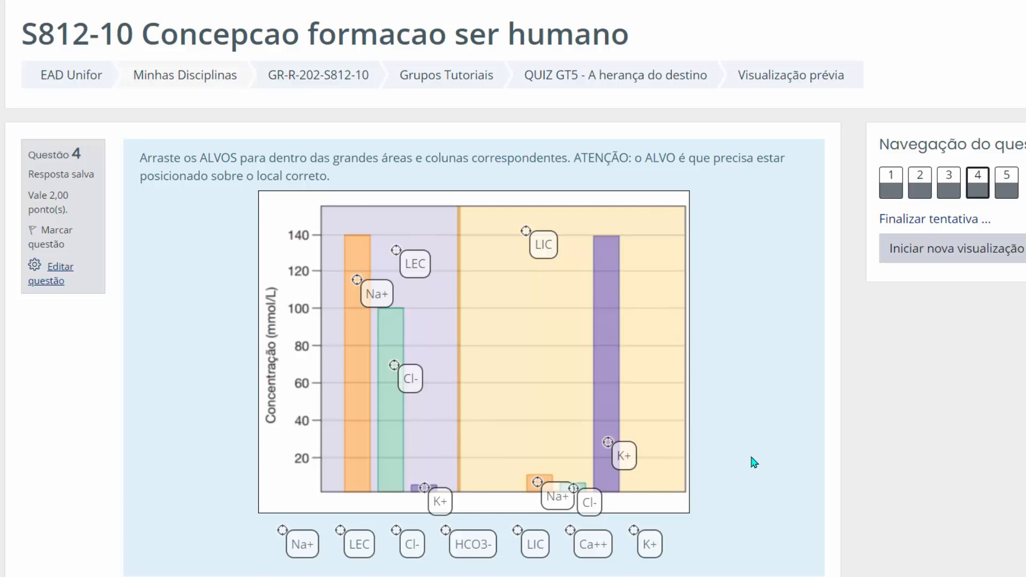
drag(651, 543, 679, 305)
drag(678, 303, 650, 543)
Return to question 5, add HCO3- to the lilac area's green bar and replace Cl- with HCO3- on the yellow area's green bar.
click(1007, 182)
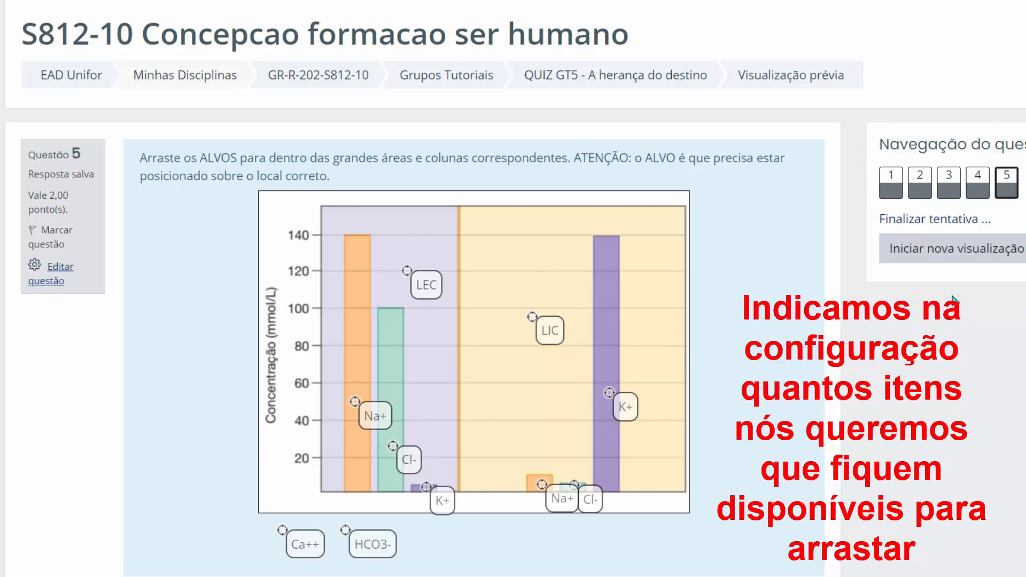
scroll(708, 415, down, 2)
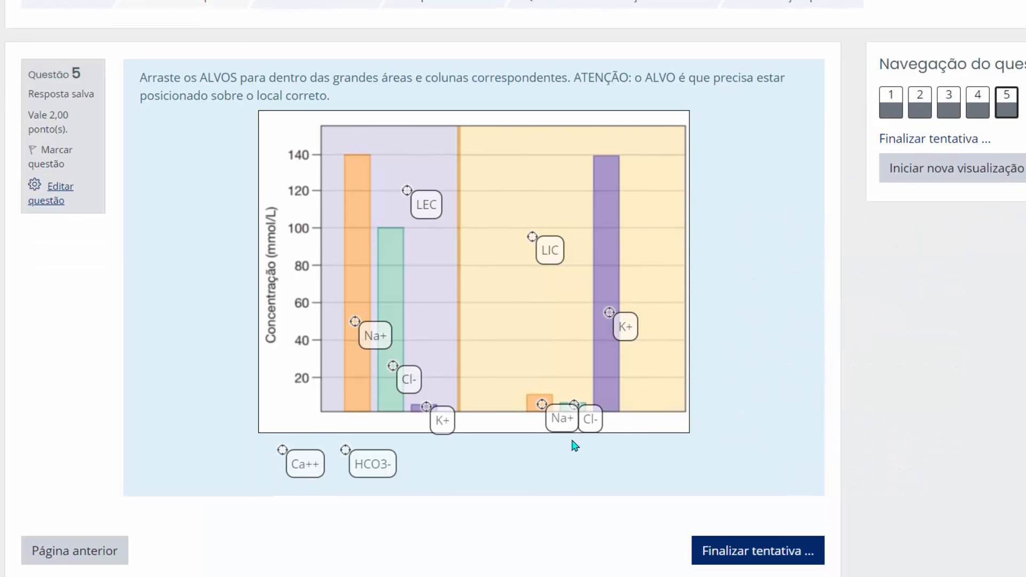
drag(385, 463, 429, 297)
mouse_move(589, 419)
mouse_down()
mouse_move(629, 461)
mouse_move(498, 469)
mouse_move(484, 461)
mouse_up()
mouse_move(373, 462)
mouse_down()
mouse_move(623, 430)
mouse_move(607, 422)
mouse_move(605, 432)
mouse_up()
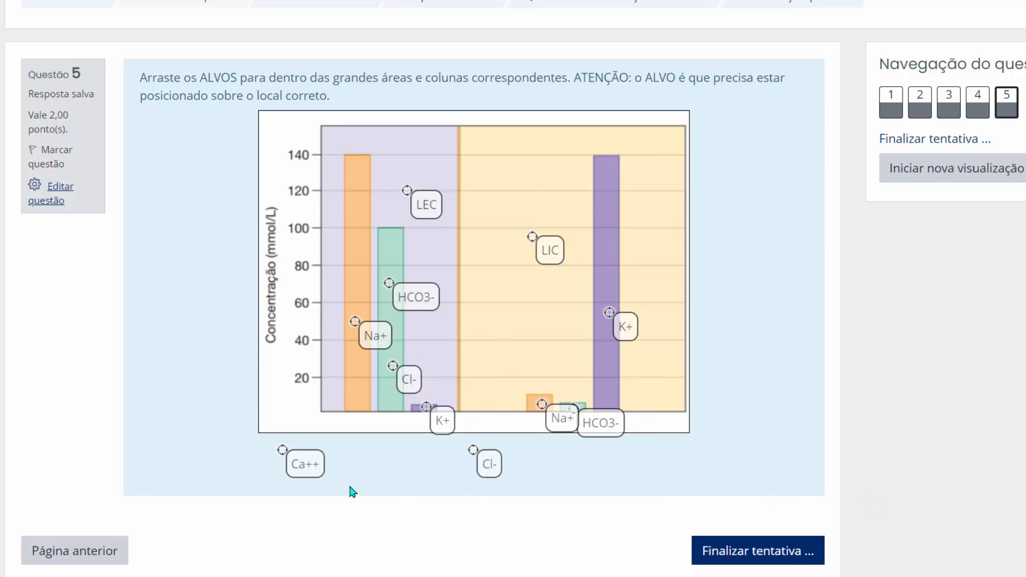
Finish answering the quiz and open the attempt summary.
scroll(754, 398, down, 1)
scroll(754, 400, up, 1)
scroll(762, 397, down, 1)
scroll(759, 397, down, 1)
scroll(828, 373, up, 4)
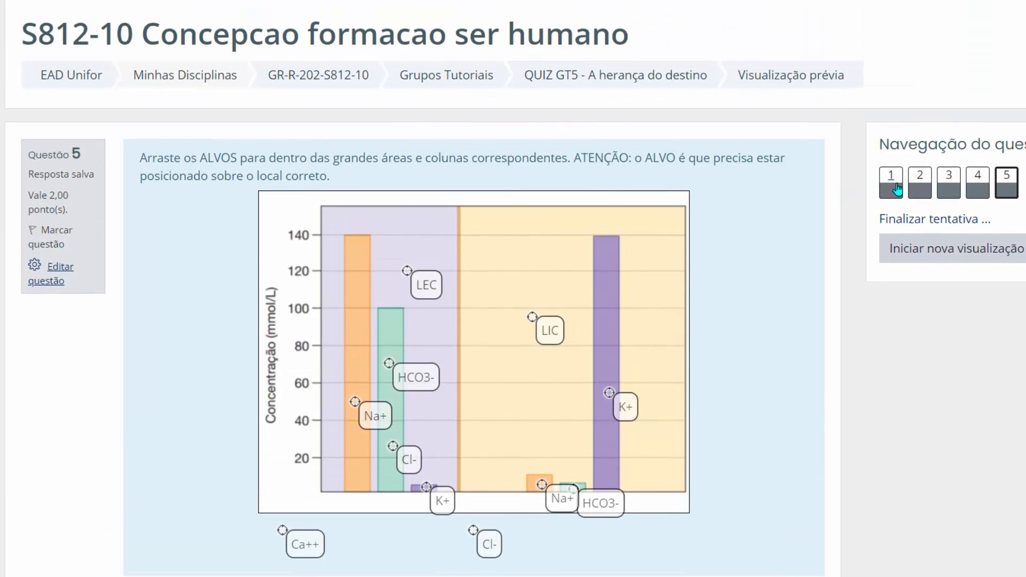
scroll(303, 346, down, 4)
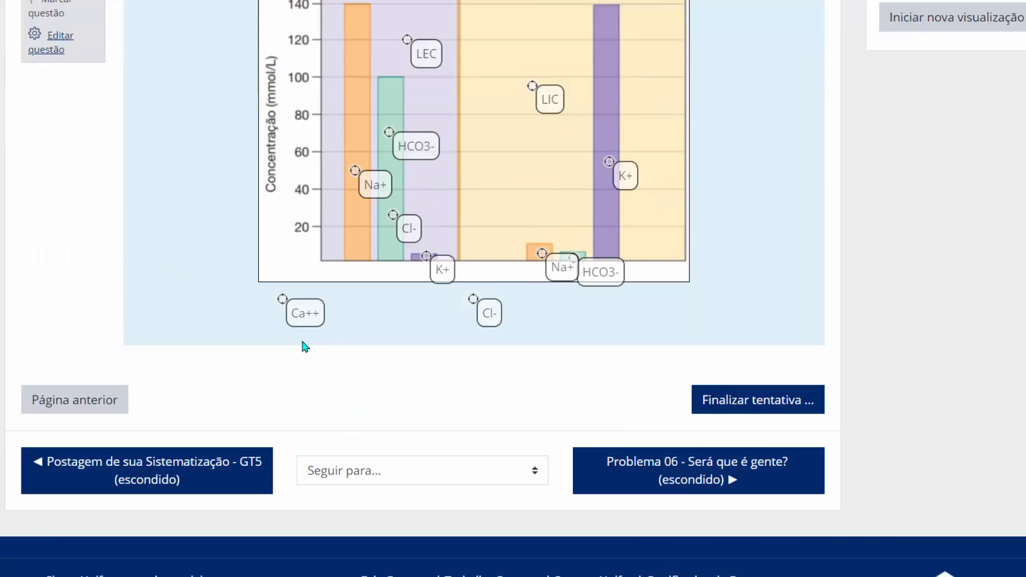
scroll(303, 346, down, 1)
click(757, 342)
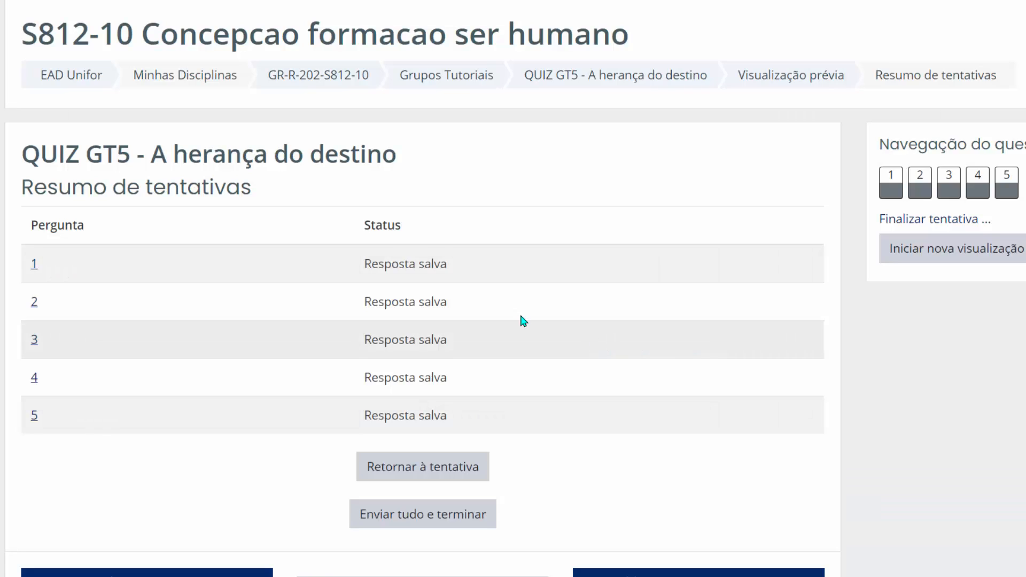
Submit all quiz answers and confirm finishing the attempt.
click(397, 521)
click(502, 377)
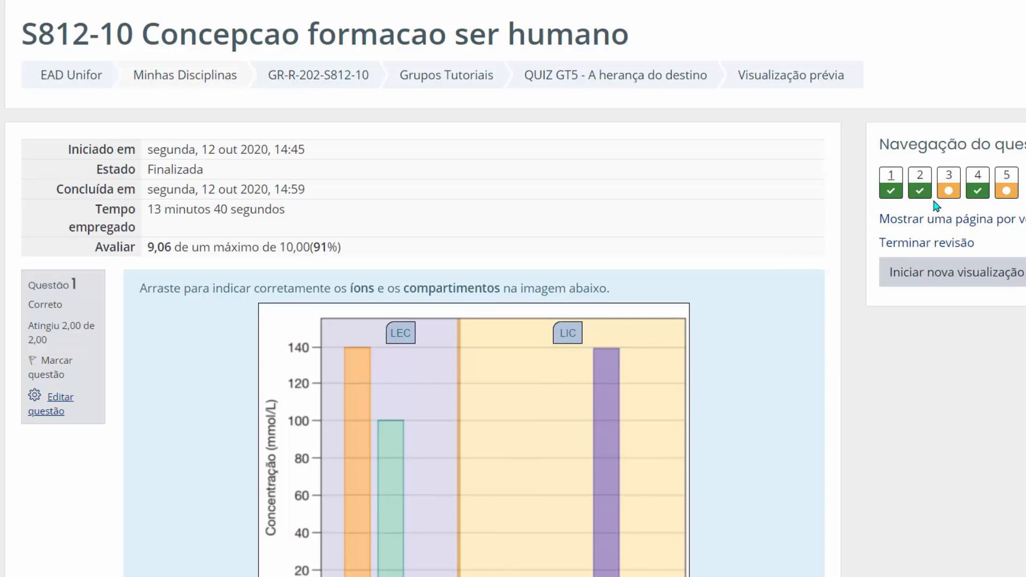
Review the graded attempt question by question, comparing the placed items with the feedback for questions 1 to 5.
scroll(396, 350, down, 3)
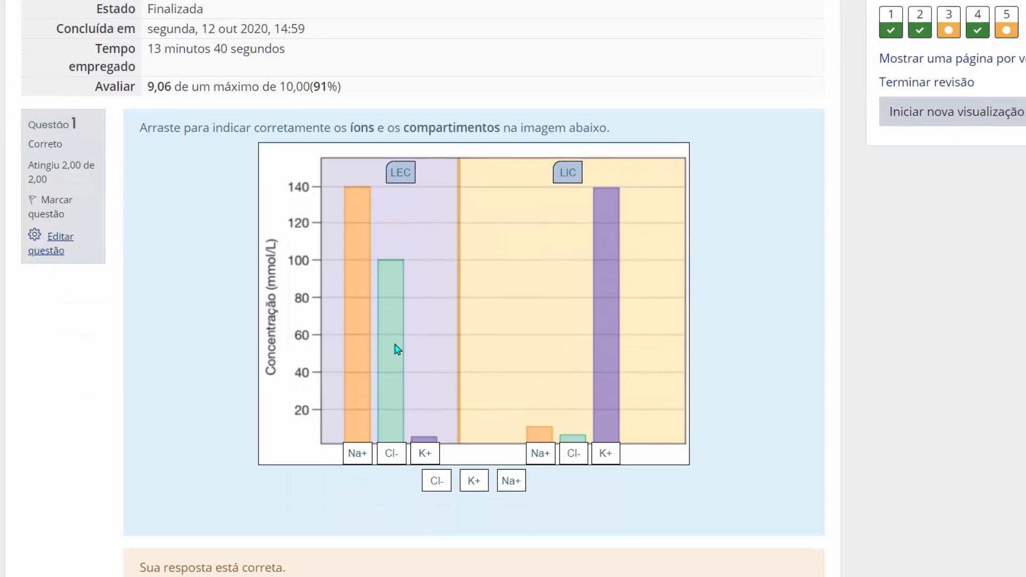
scroll(200, 252, down, 7)
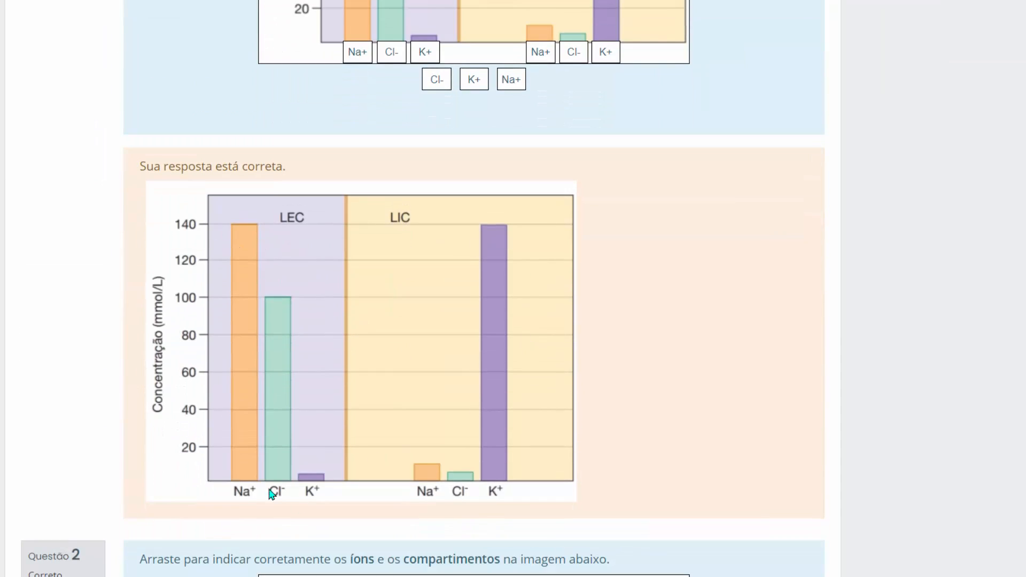
scroll(657, 339, down, 9)
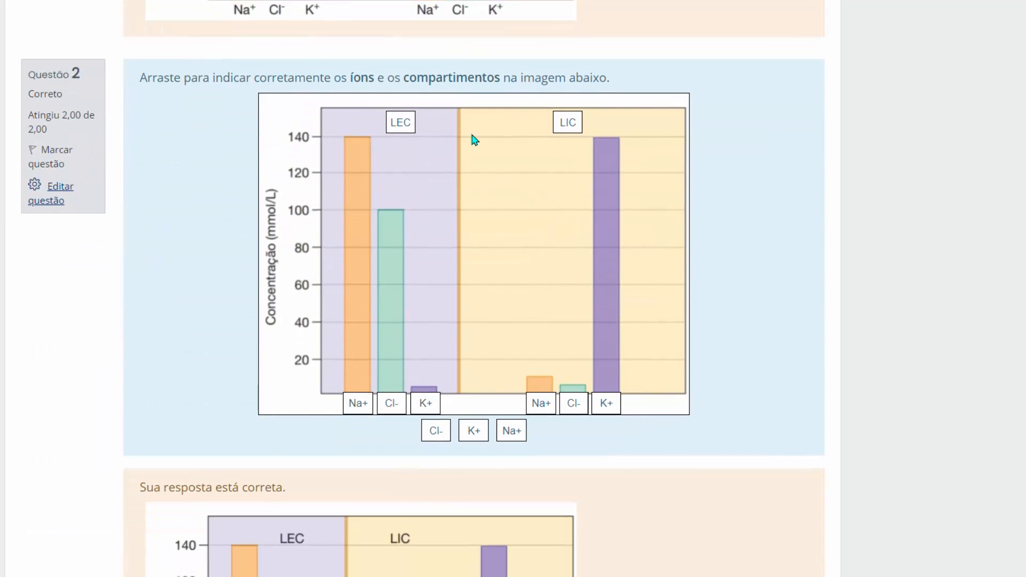
scroll(209, 302, down, 3)
scroll(208, 301, down, 14)
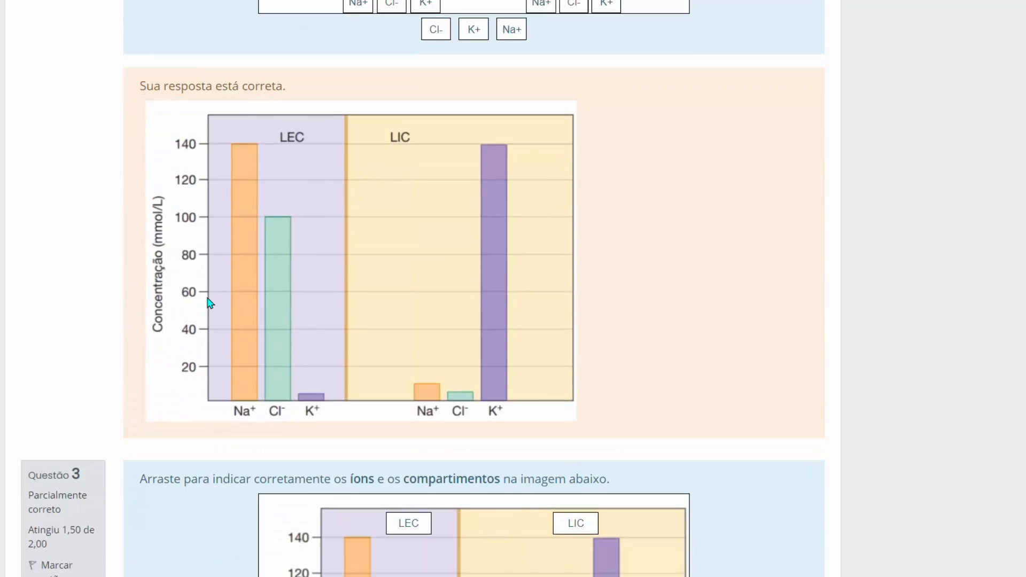
scroll(346, 299, up, 2)
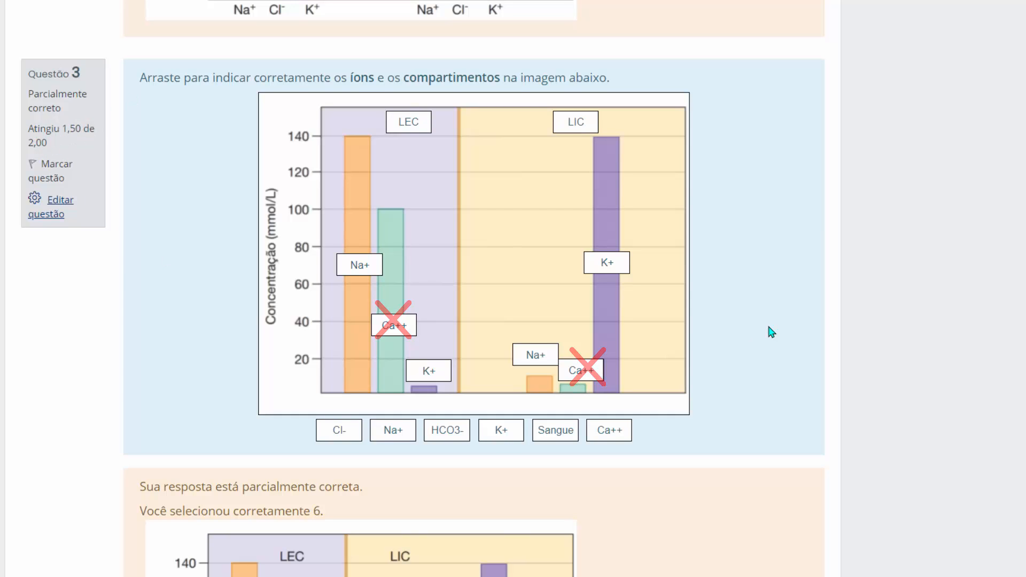
scroll(768, 332, down, 10)
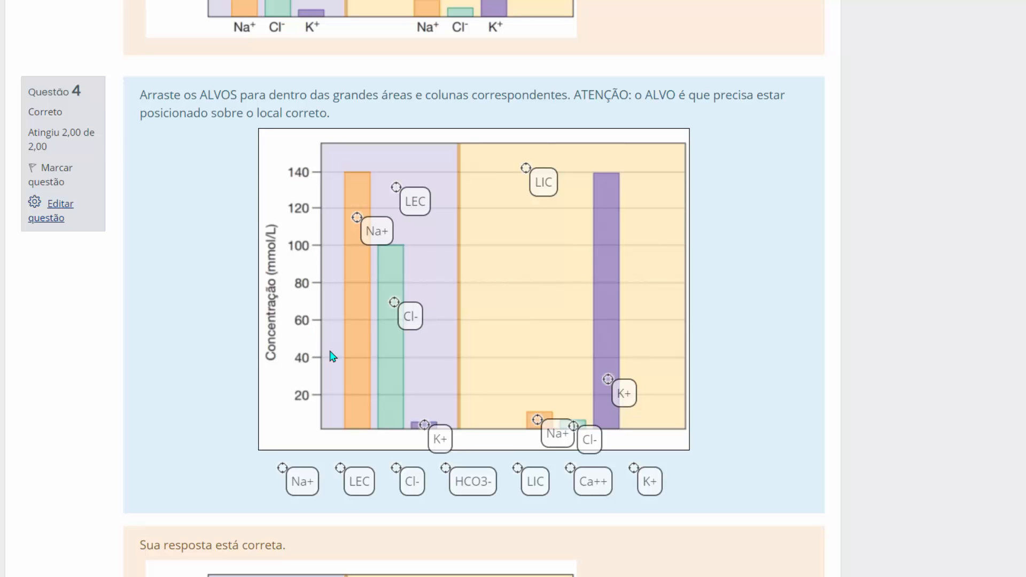
scroll(830, 455, down, 15)
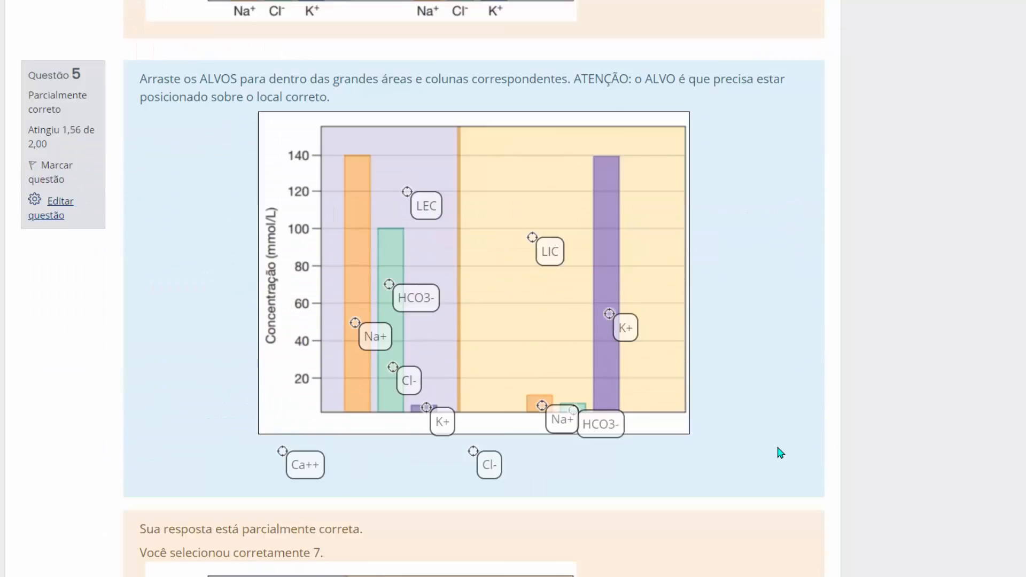
scroll(194, 250, up, 2)
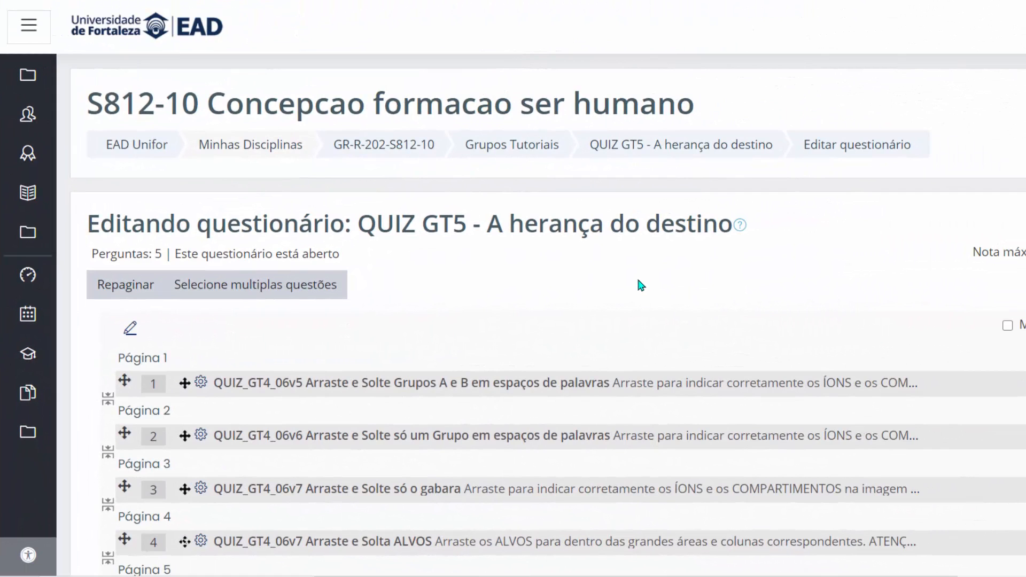
On the quiz editing page, browse the question types for a new question after question 5 and select "Arraste e solte na imagem".
scroll(637, 277, down, 3)
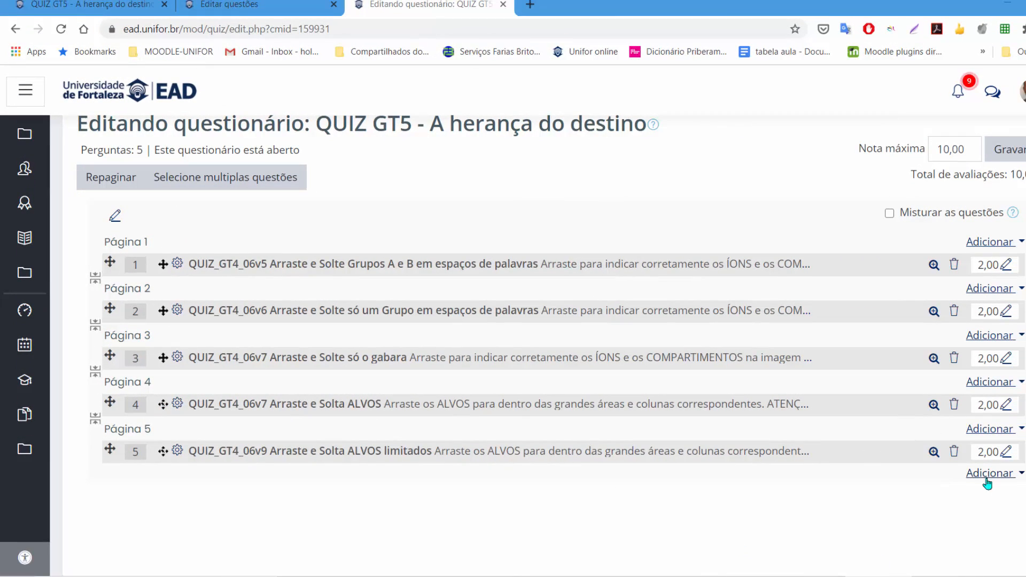
click(988, 474)
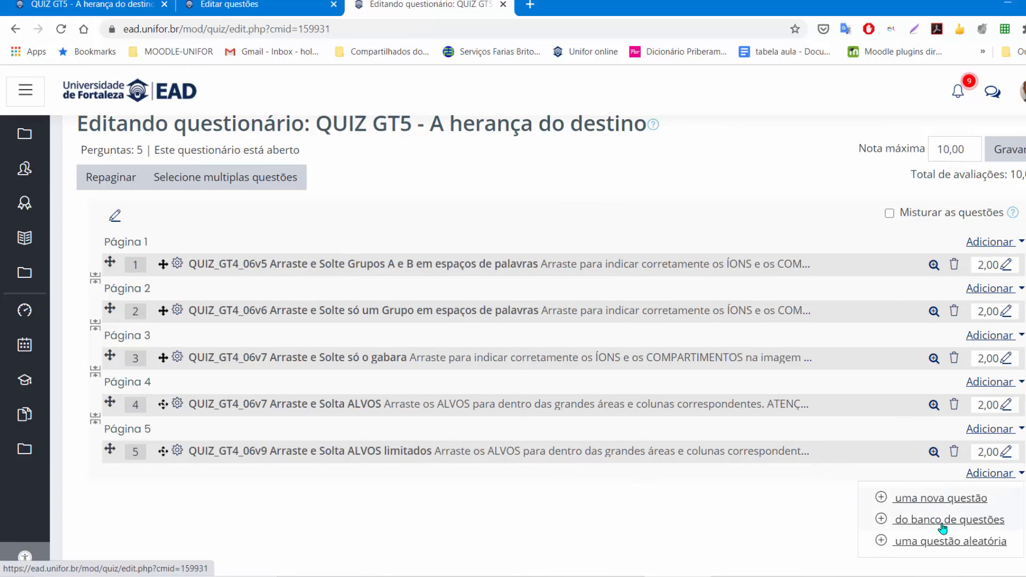
click(928, 500)
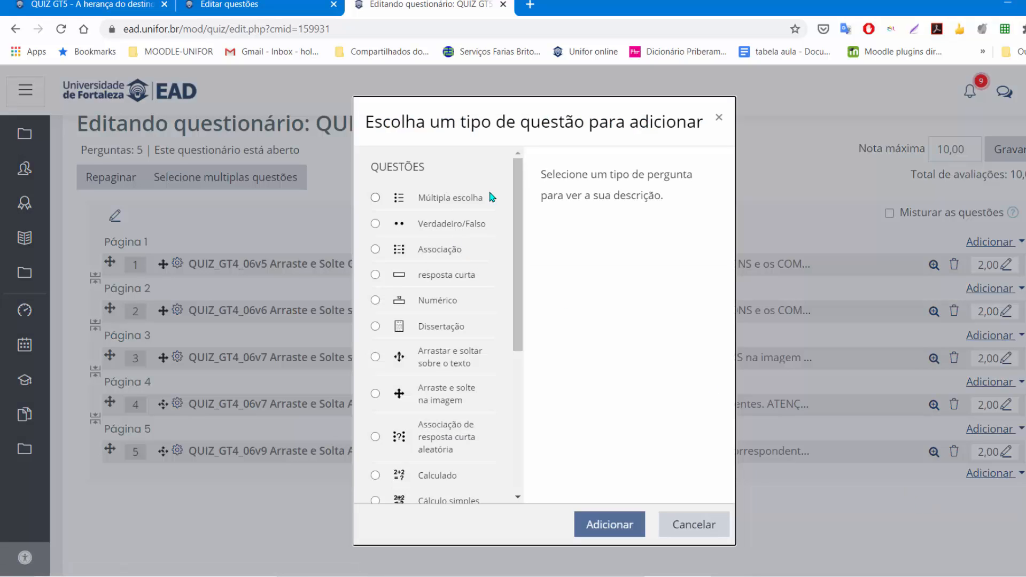
scroll(516, 203, down, 3)
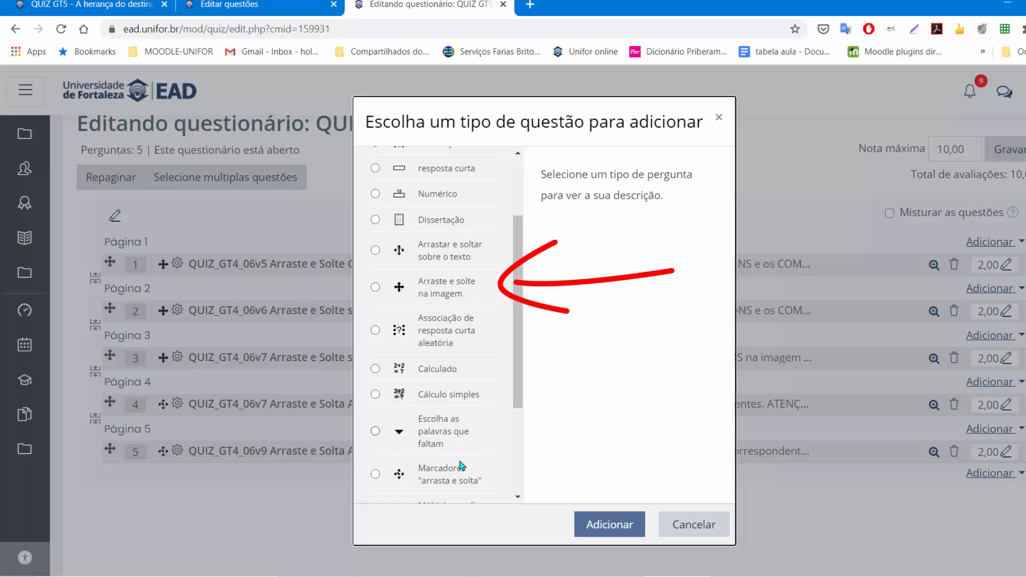
scroll(465, 454, down, 1)
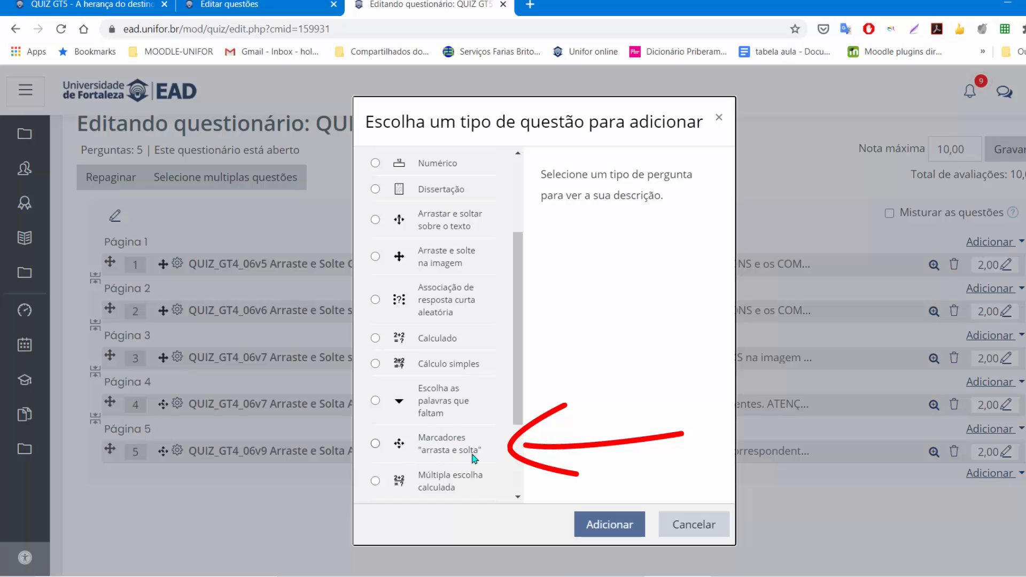
scroll(428, 422, up, 3)
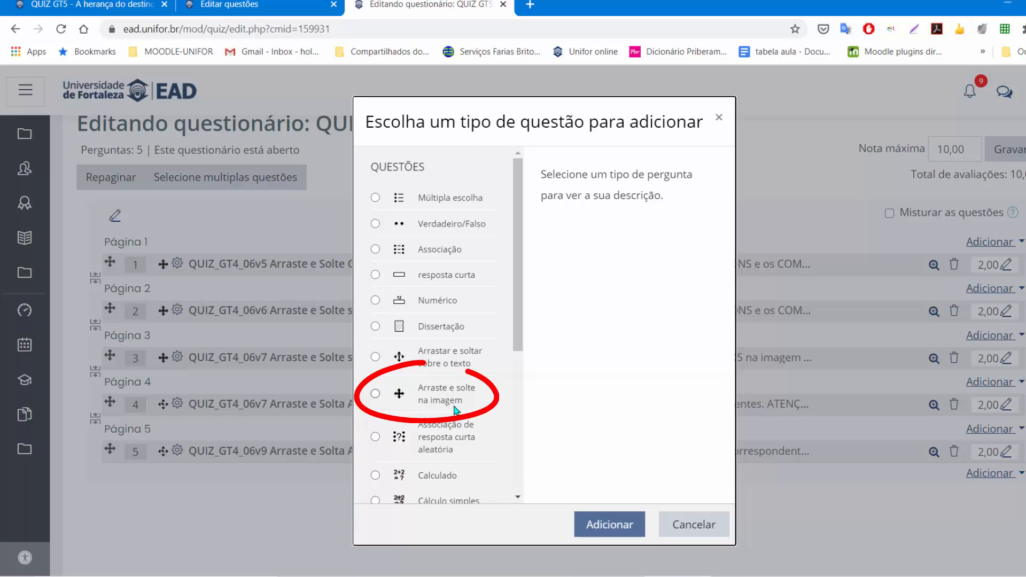
click(377, 394)
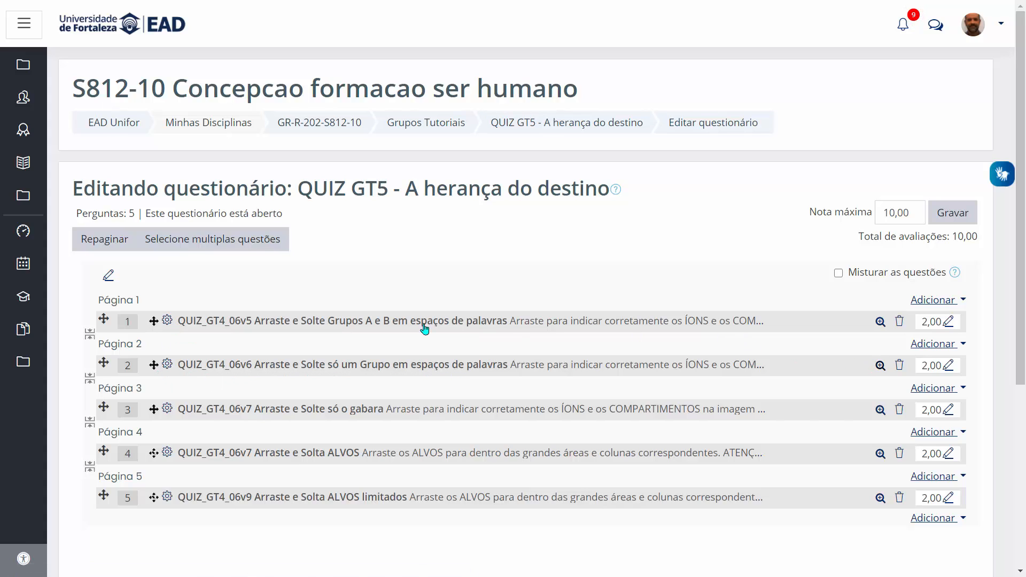
Open question 2 of the quiz for editing and review its text, general feedback, background image and preview.
click(166, 367)
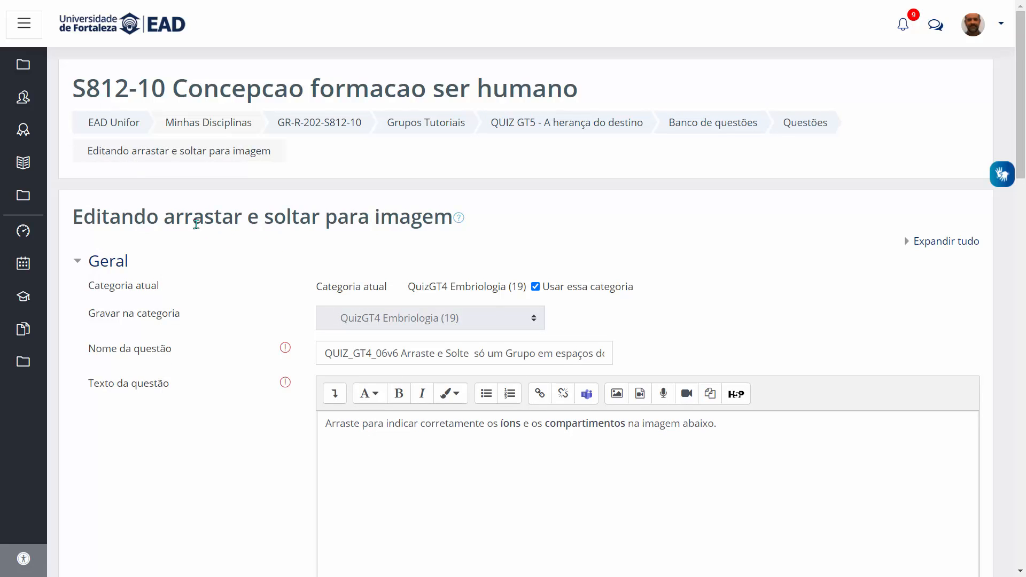
scroll(197, 225, down, 2)
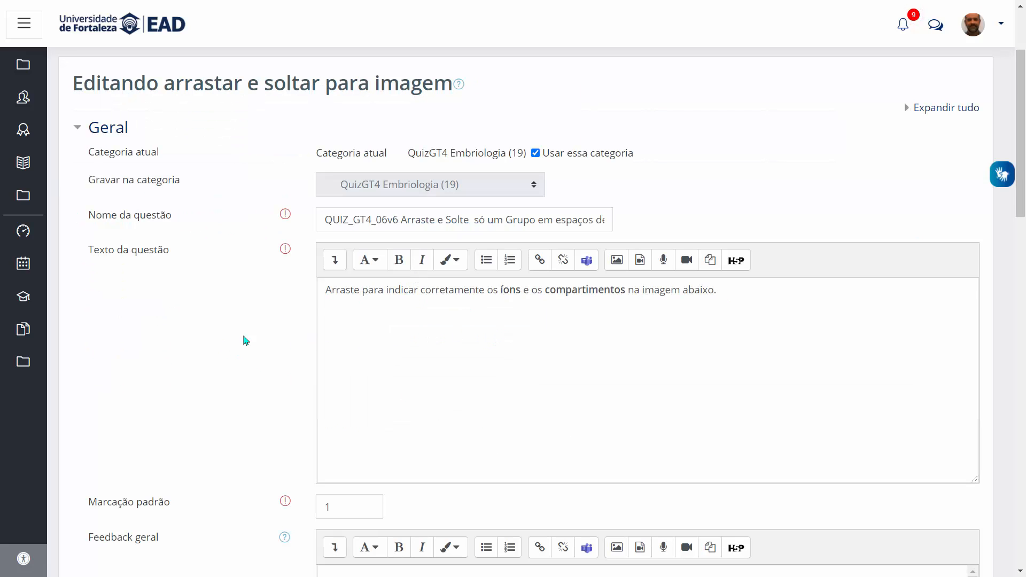
scroll(266, 332, down, 3)
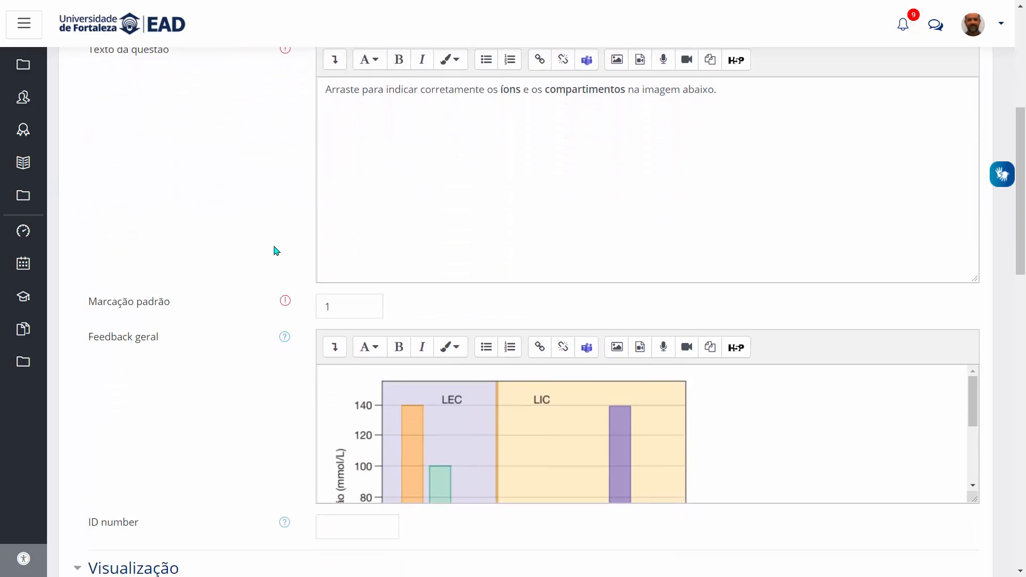
scroll(270, 241, down, 1)
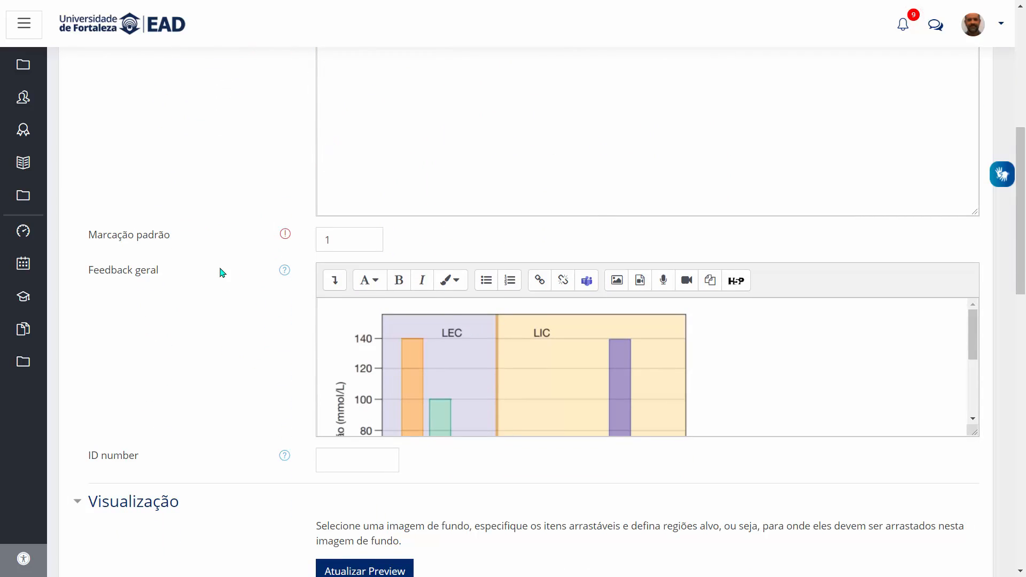
scroll(219, 271, down, 2)
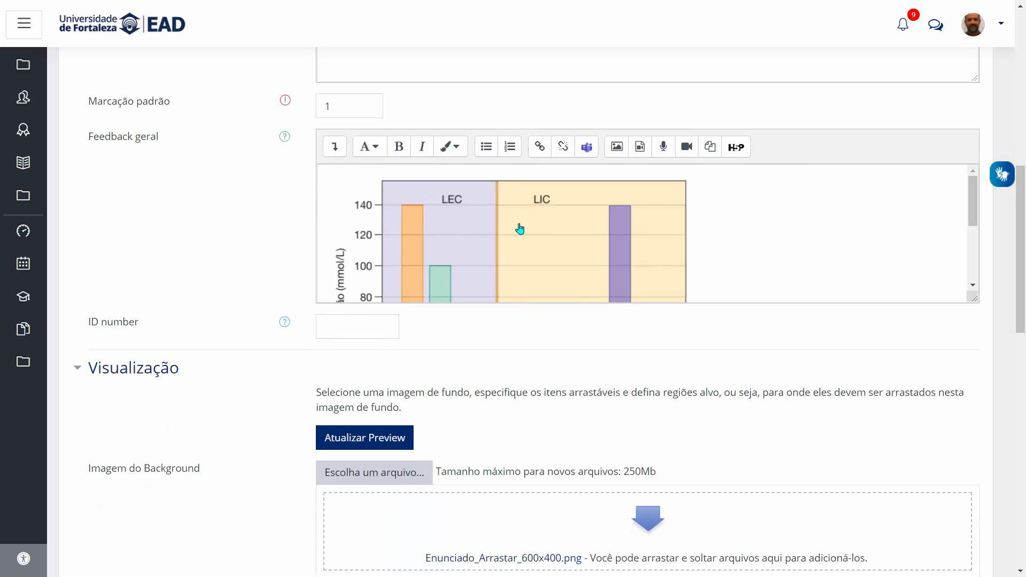
scroll(214, 192, down, 2)
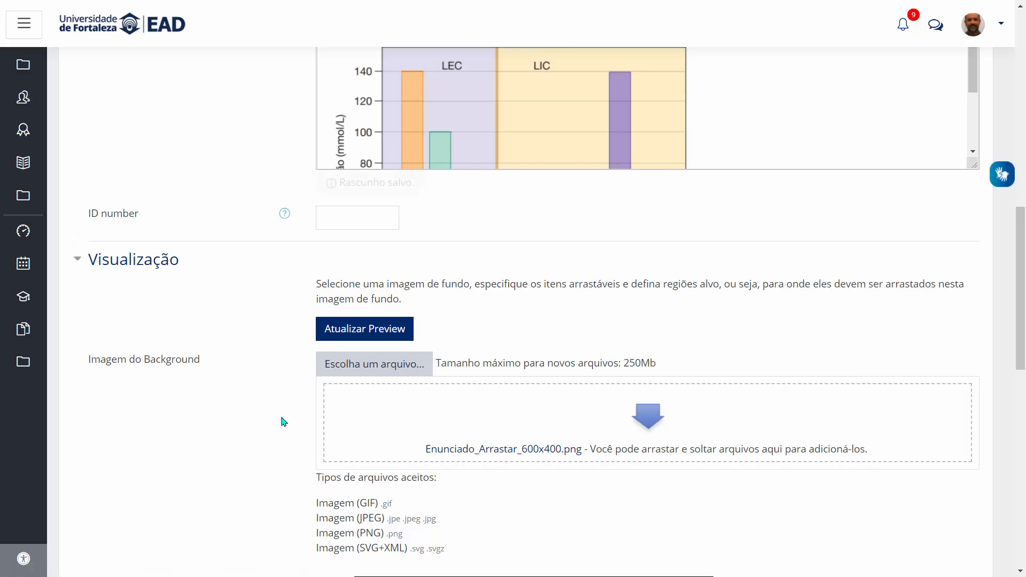
scroll(283, 419, down, 2)
scroll(284, 418, down, 1)
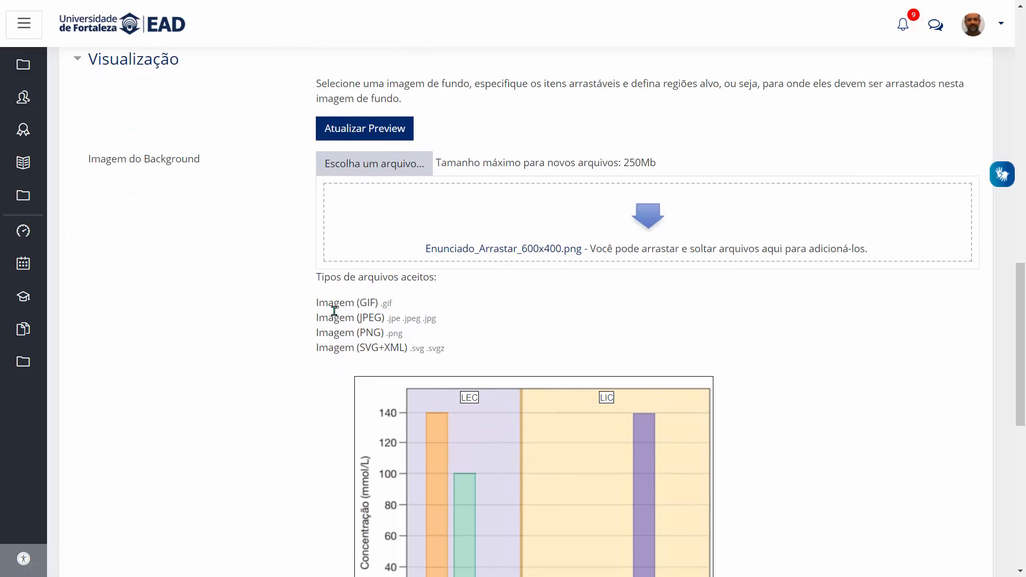
scroll(248, 365, down, 5)
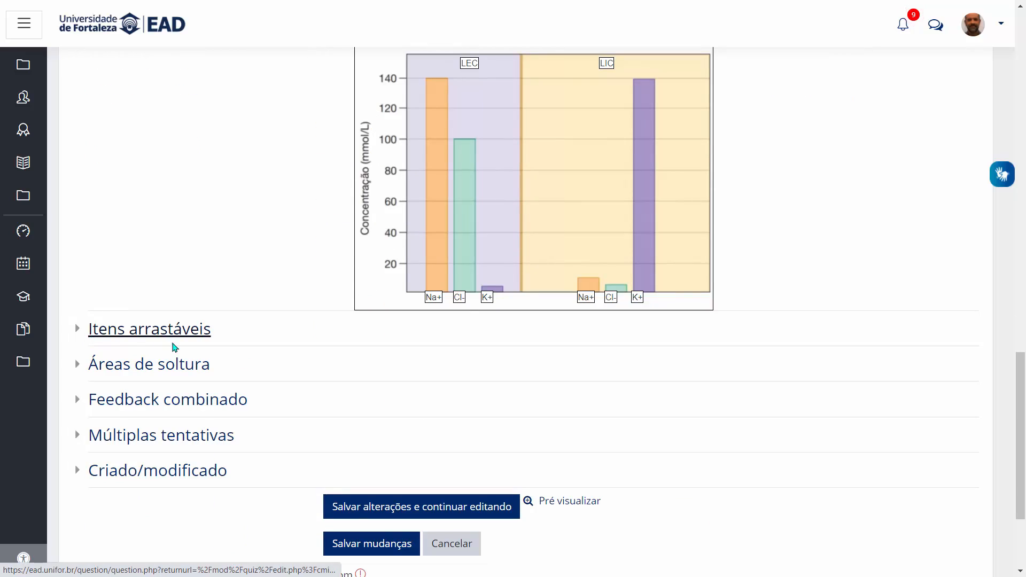
Expand the question's draggable items and check the model options available for item 1.
click(139, 333)
scroll(272, 352, down, 2)
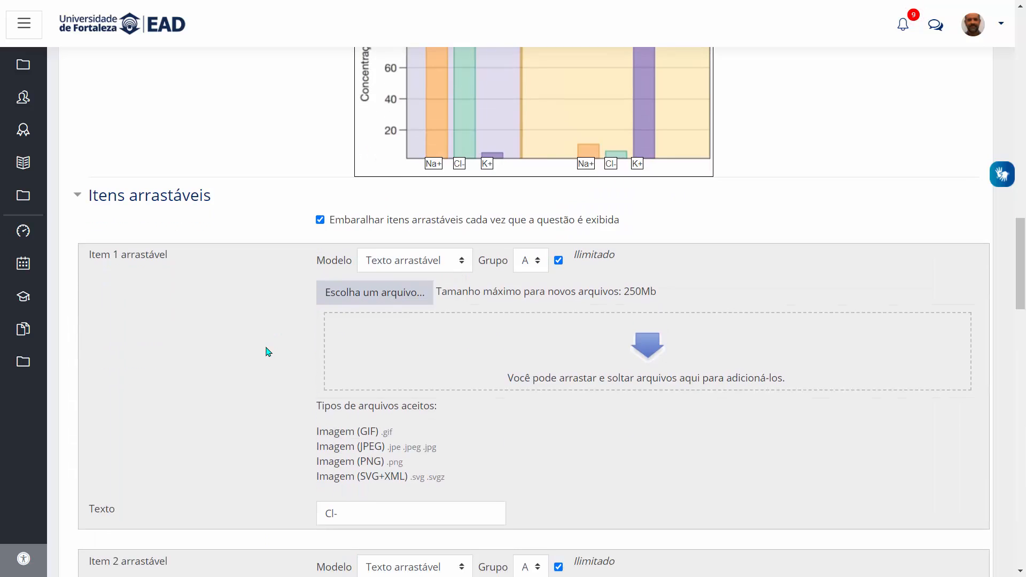
scroll(269, 352, down, 1)
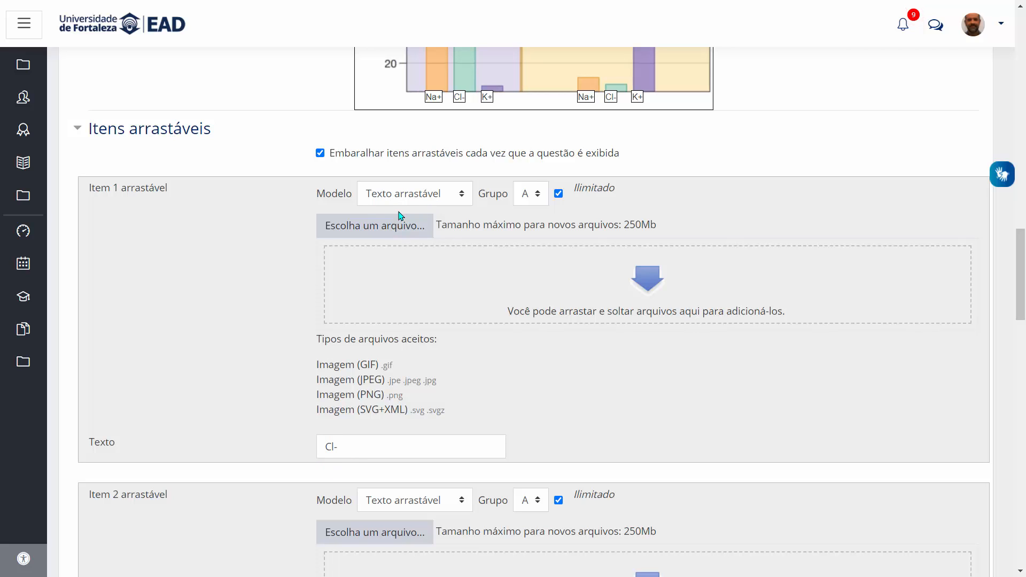
click(417, 194)
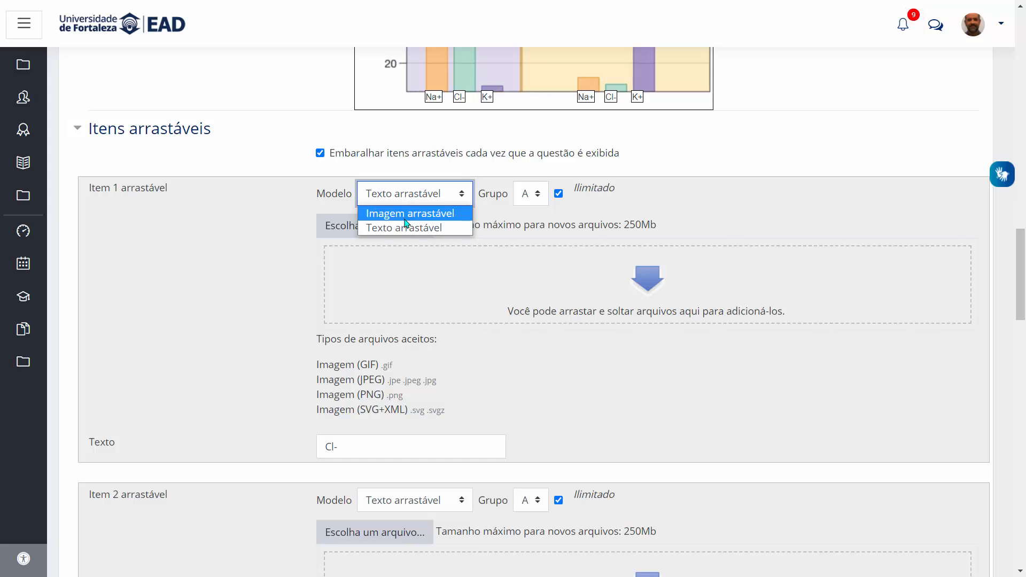
click(246, 210)
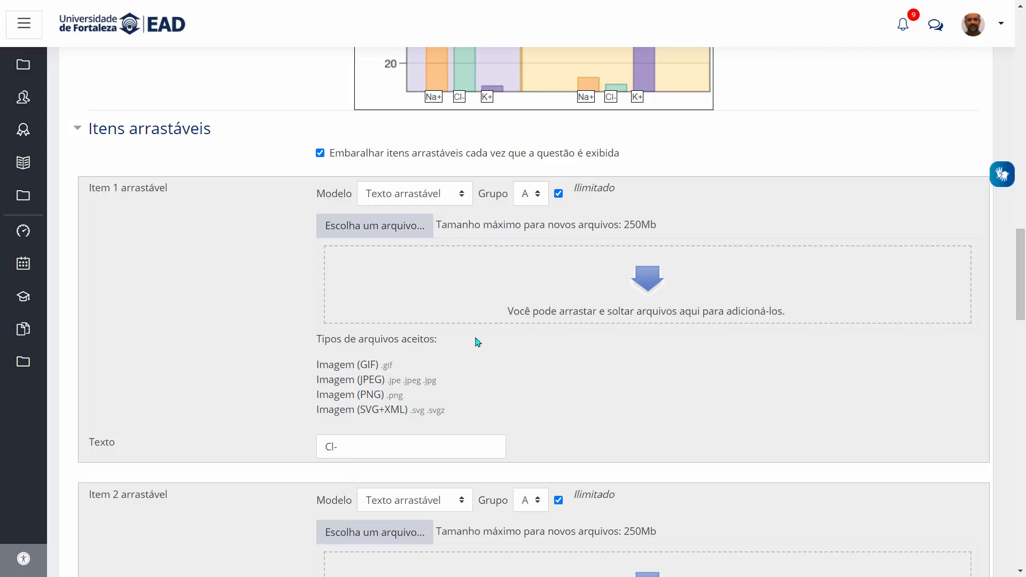
Switch the unlimited option of draggable item 1 off and back on twice.
click(559, 194)
click(559, 194)
click(560, 195)
click(559, 194)
Review the model, group, unlimited option and text of draggable items 2 to 5.
scroll(197, 309, down, 5)
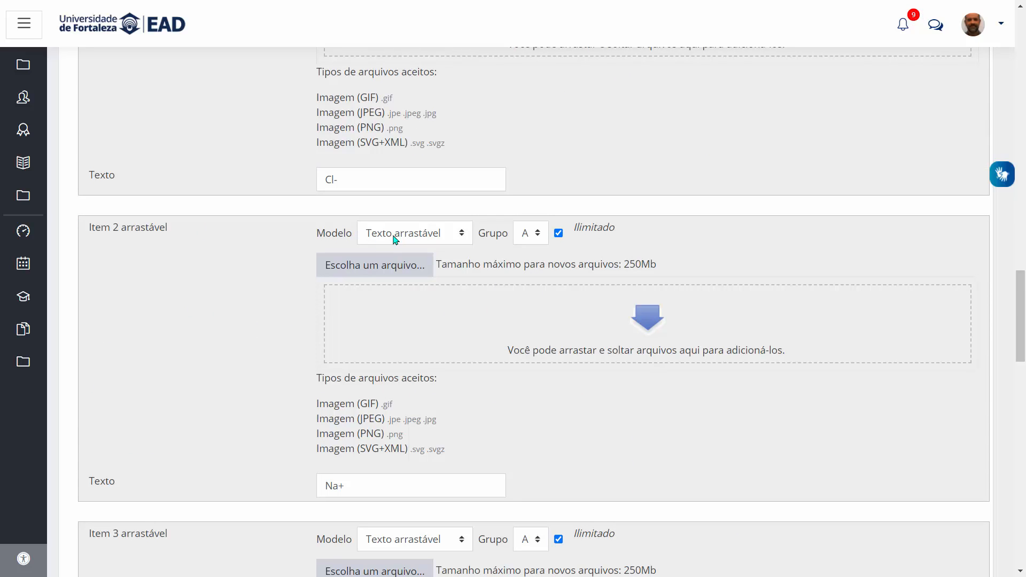
scroll(210, 391, down, 12)
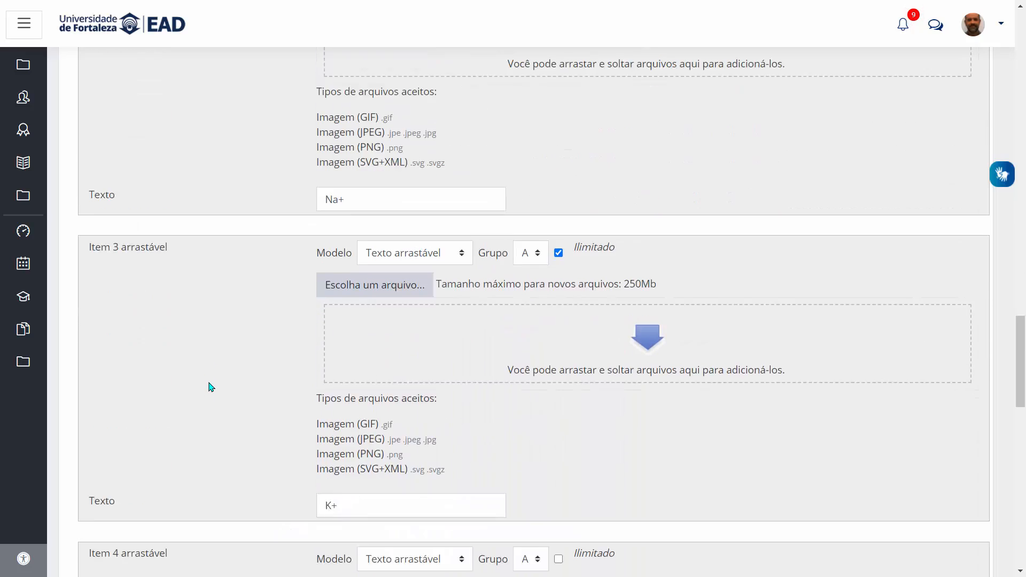
scroll(212, 386, down, 2)
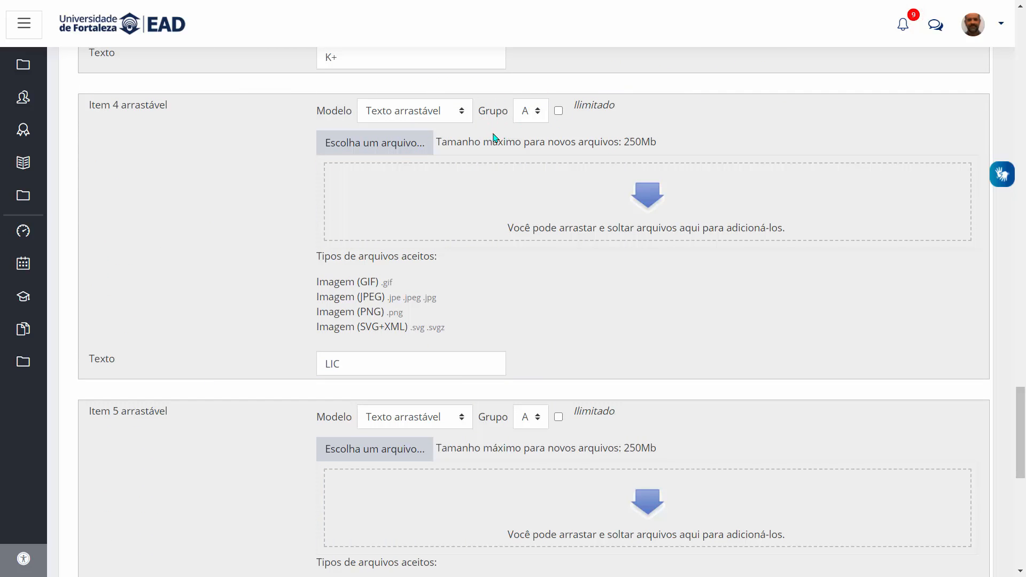
scroll(224, 358, down, 6)
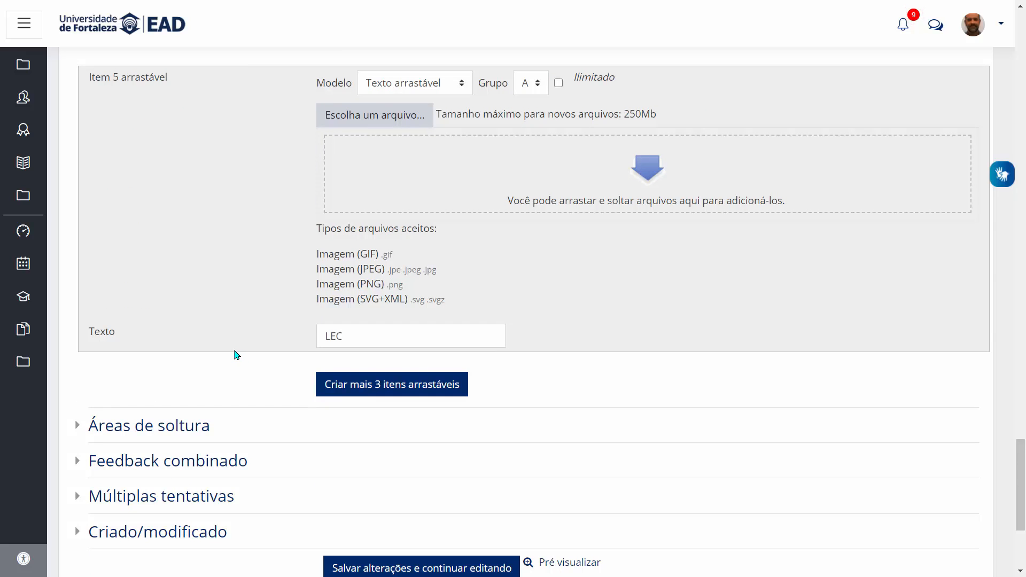
Expand the question's drop zones and check which draggable items can be assigned to drop zone 1.
scroll(236, 356, down, 3)
click(145, 297)
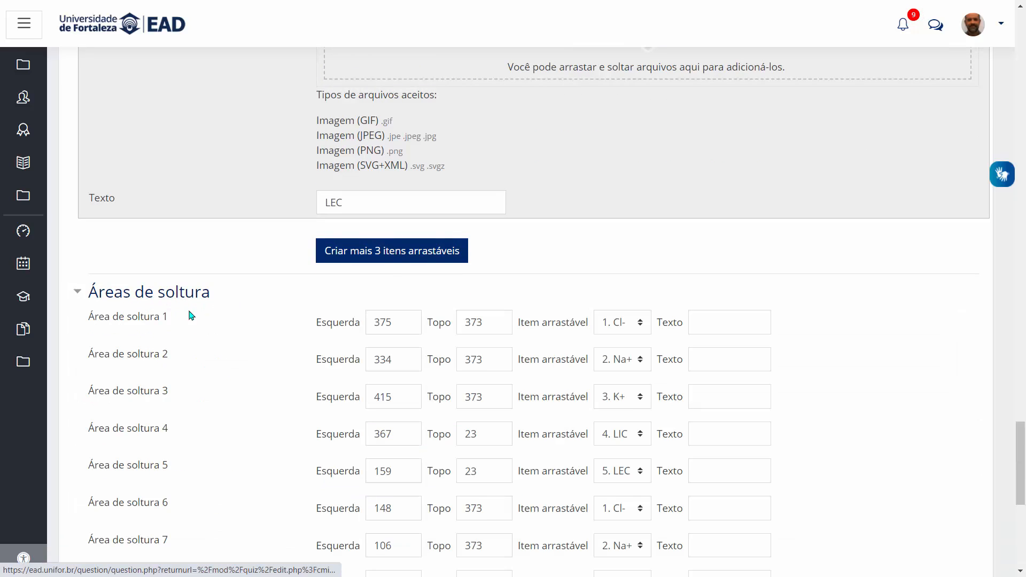
scroll(313, 308, down, 1)
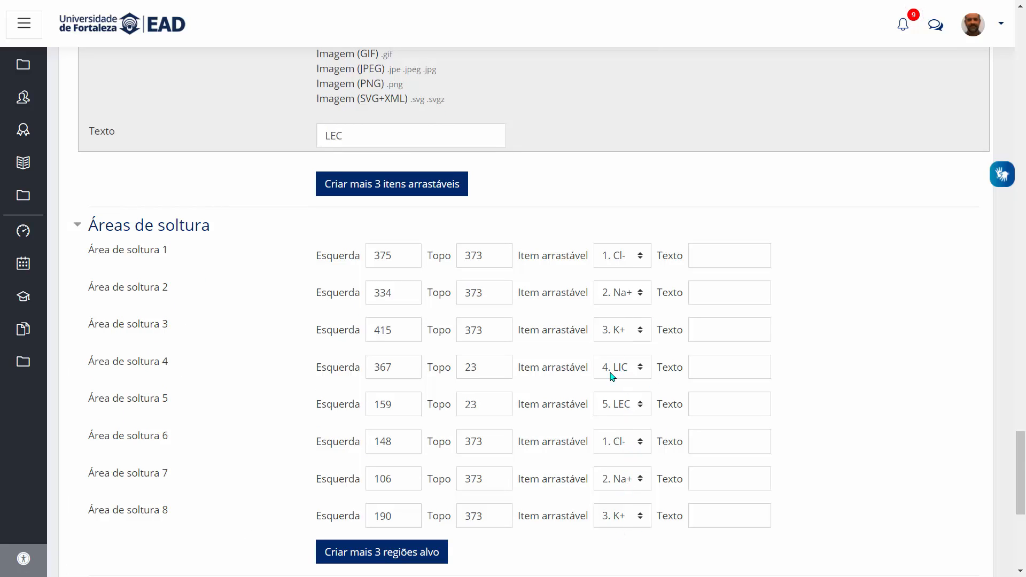
click(641, 260)
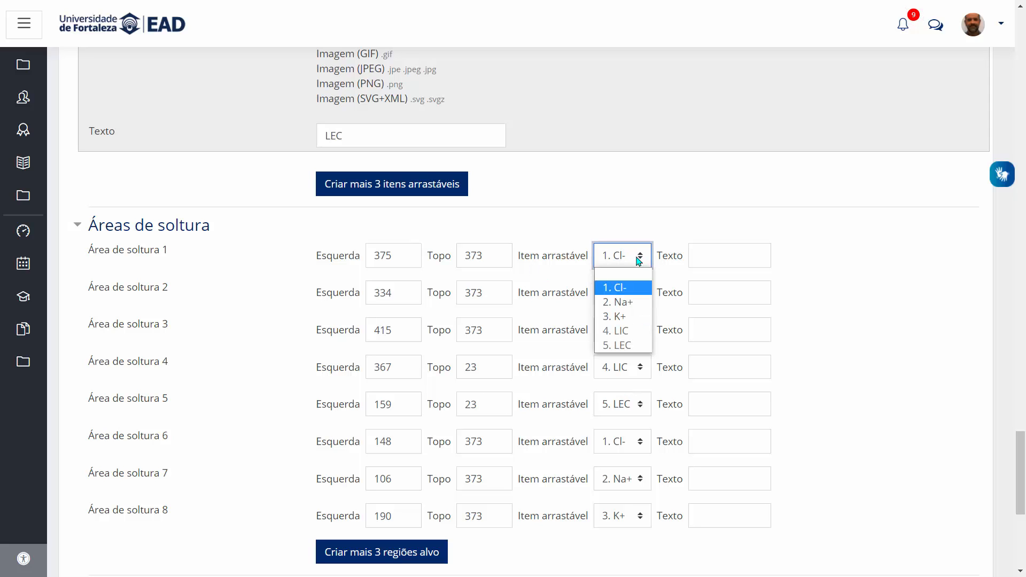
click(635, 251)
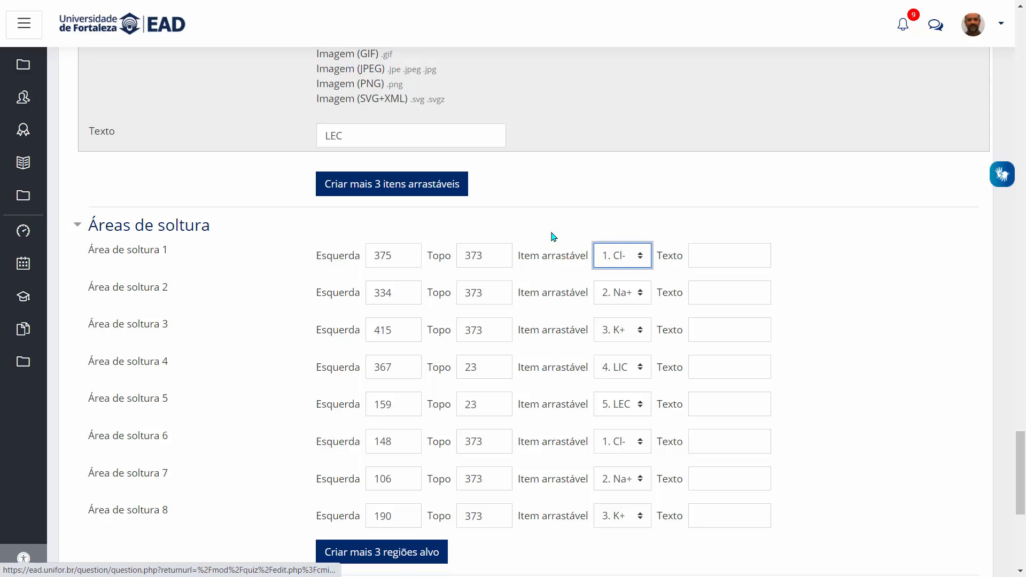
Collapse the draggable items section and compare the drop zones' coordinates and assigned items with the labelled background image.
scroll(554, 256, up, 1)
scroll(554, 255, up, 20)
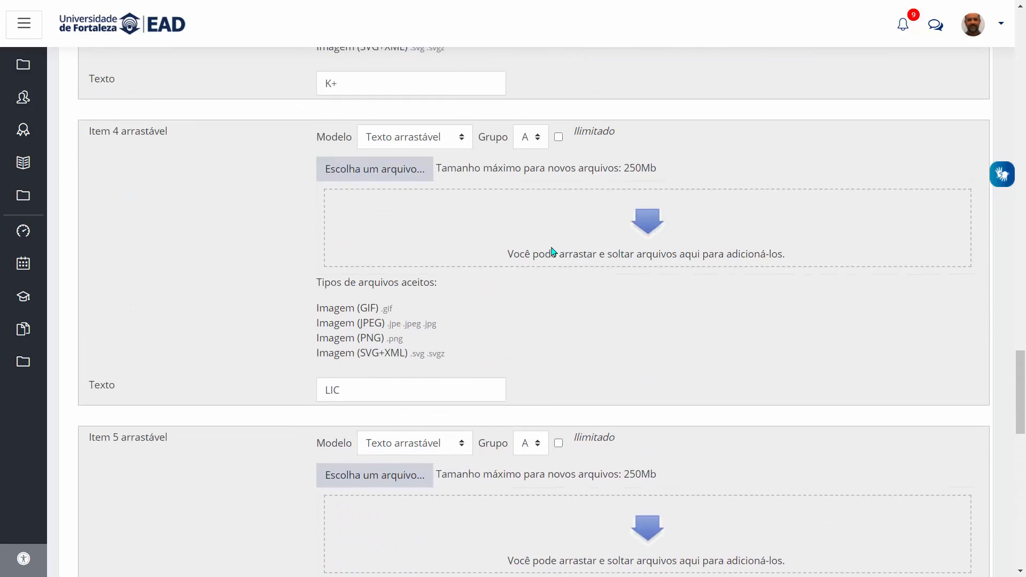
scroll(552, 252, up, 10)
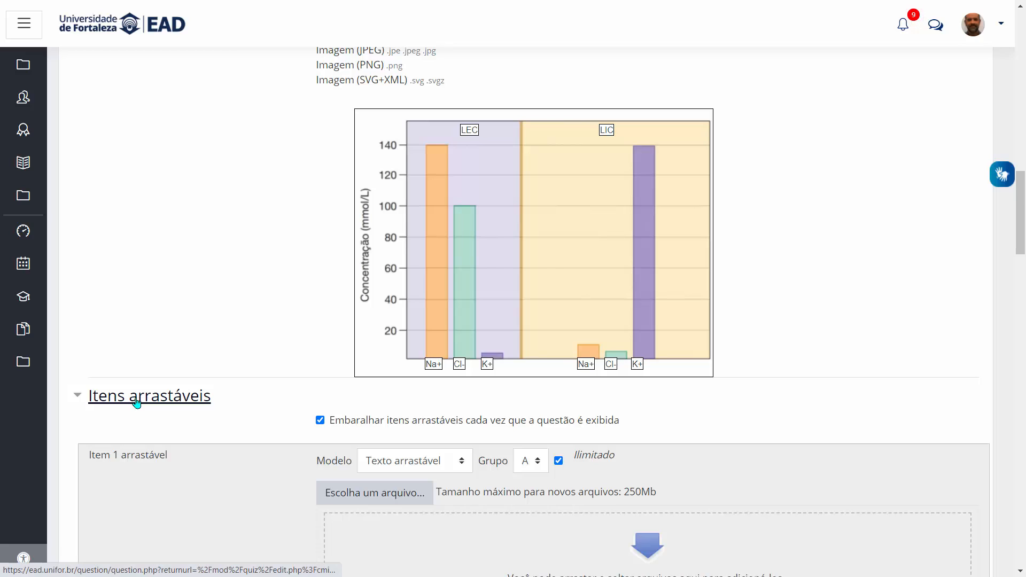
click(143, 401)
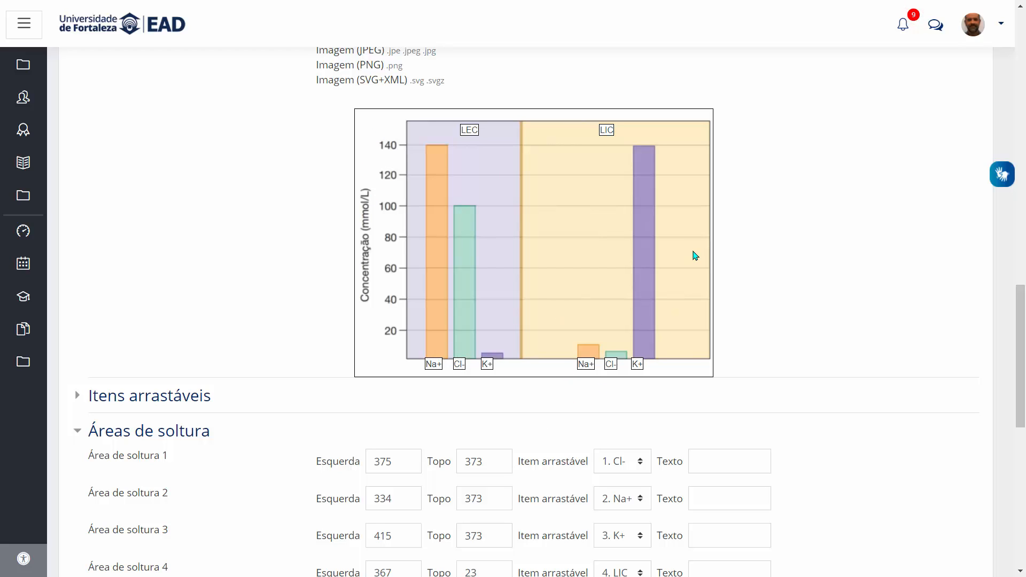
scroll(259, 297, down, 5)
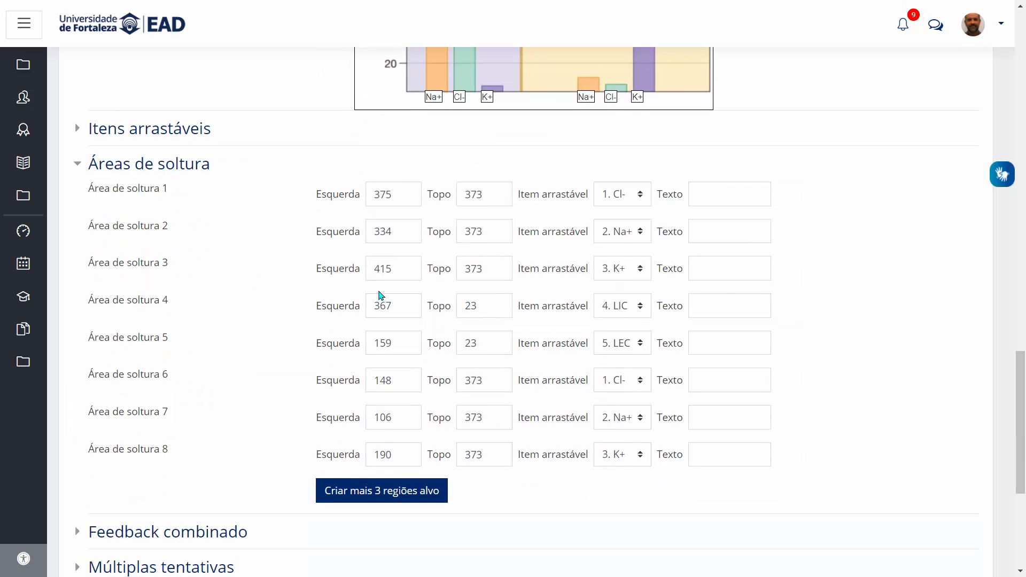
scroll(258, 458, down, 3)
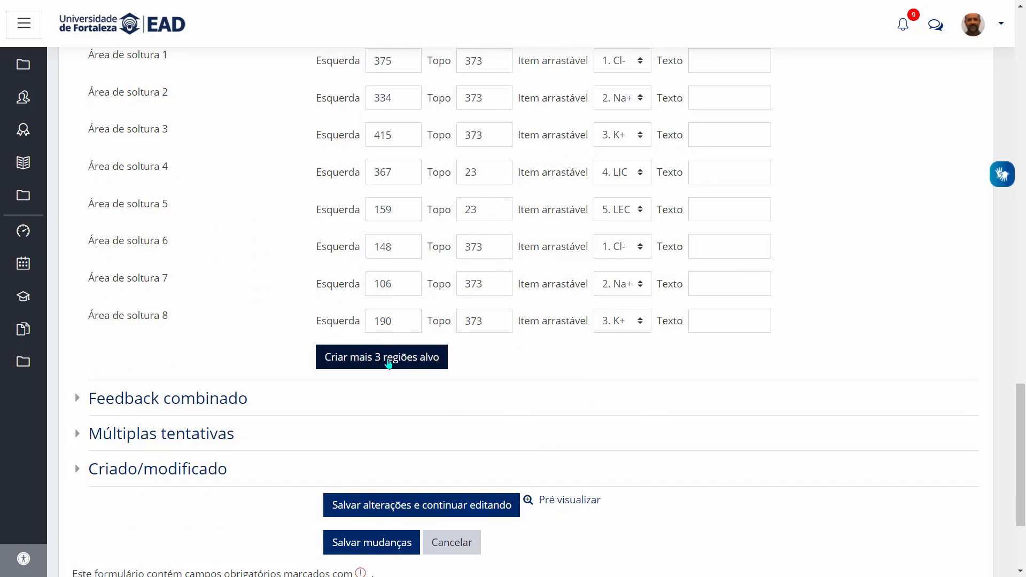
scroll(259, 292, up, 1)
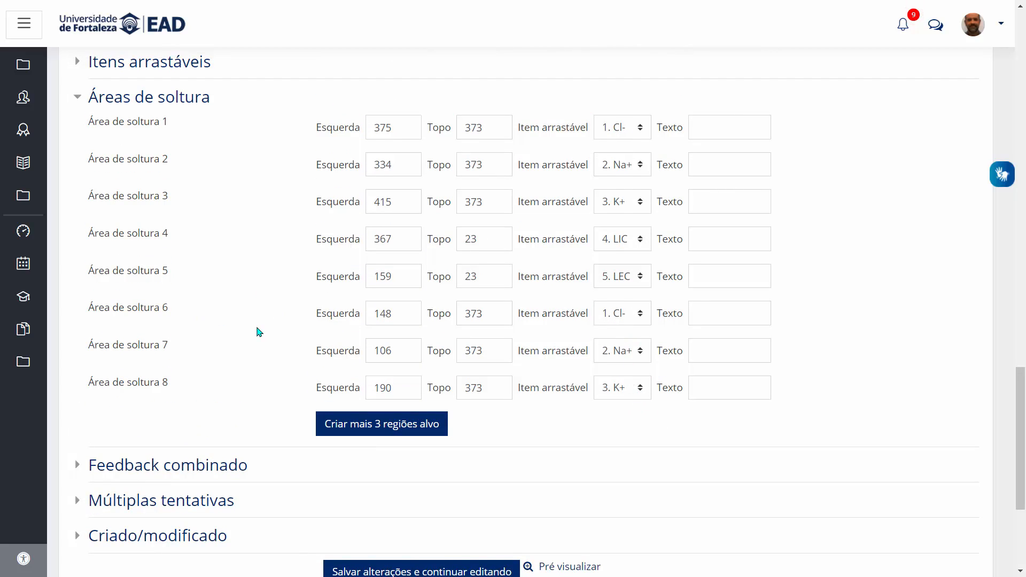
Preview the question, close the preview and return to the quiz's question list.
scroll(259, 332, down, 3)
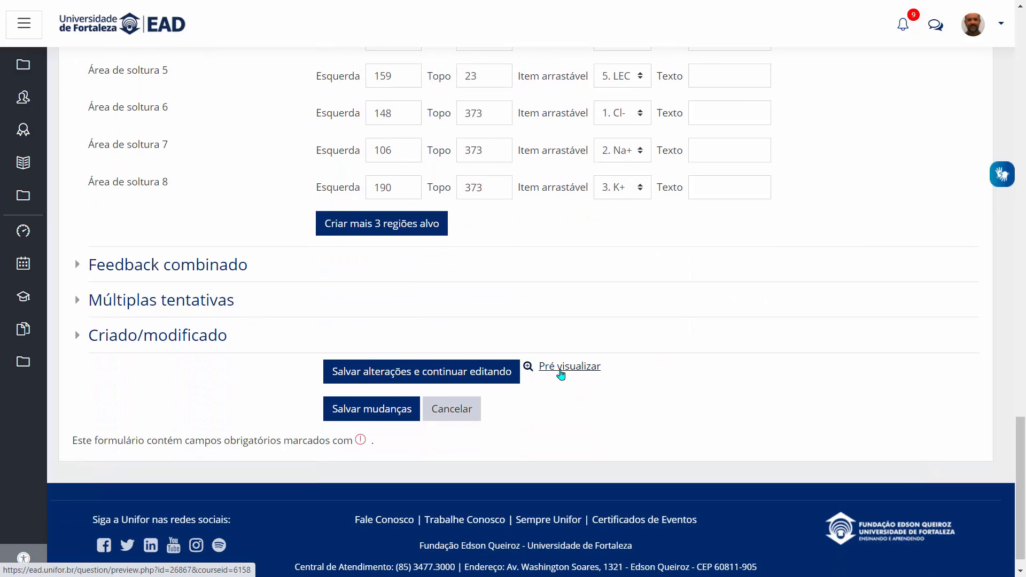
click(559, 373)
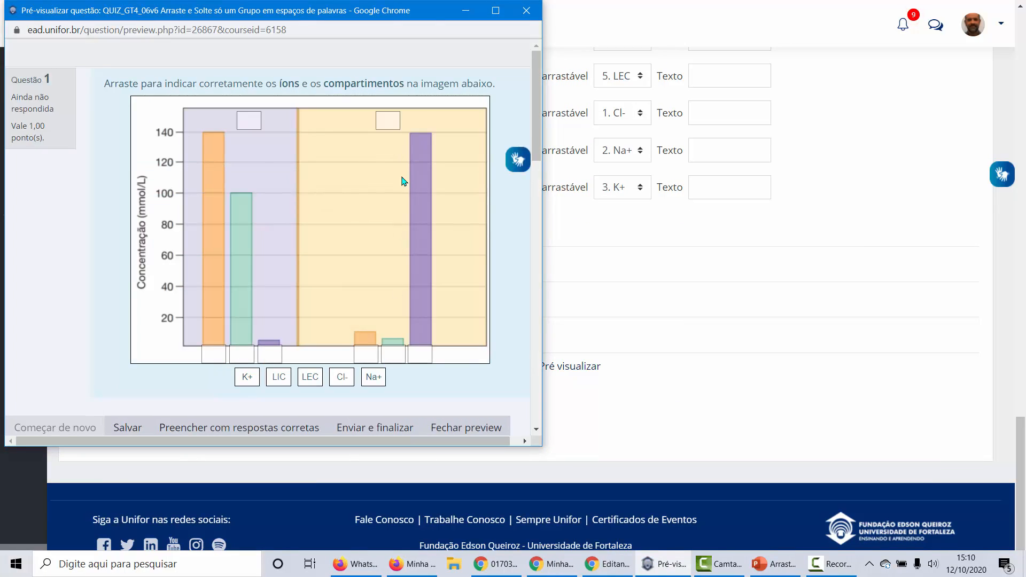
click(527, 10)
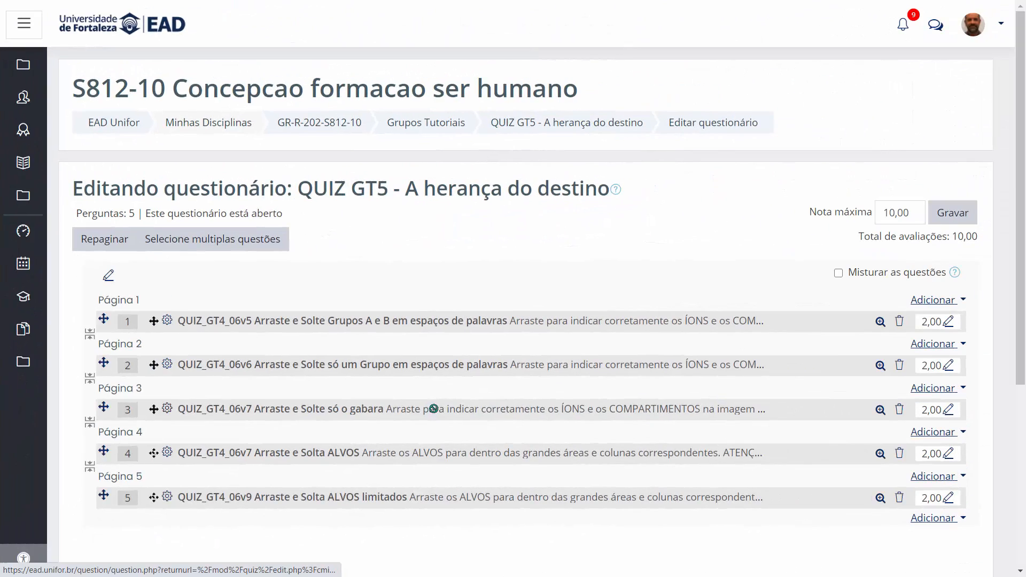
Add a new question of the type "Arraste e solte na imagem" at the end of the quiz.
click(924, 518)
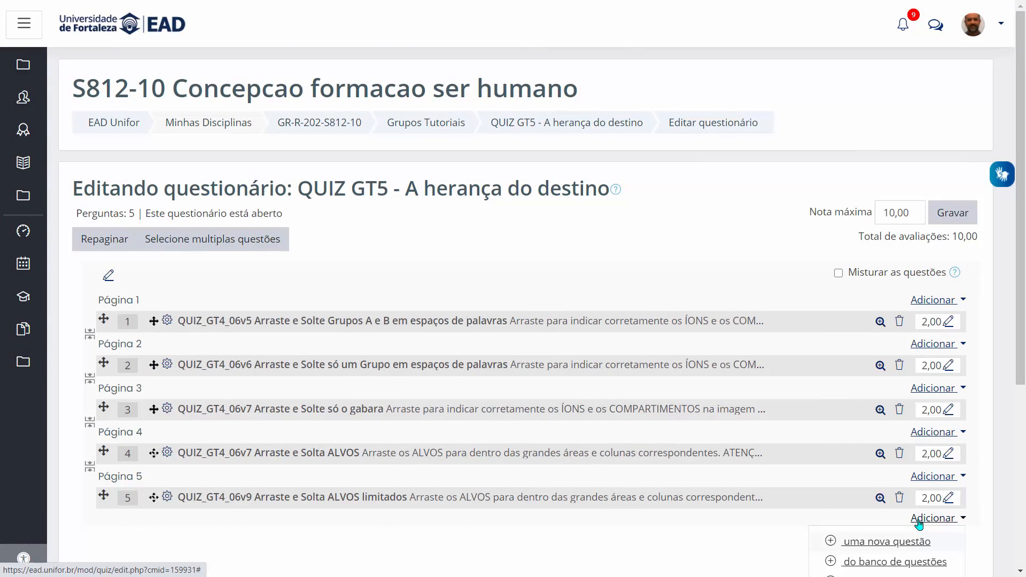
scroll(915, 521, down, 2)
click(892, 411)
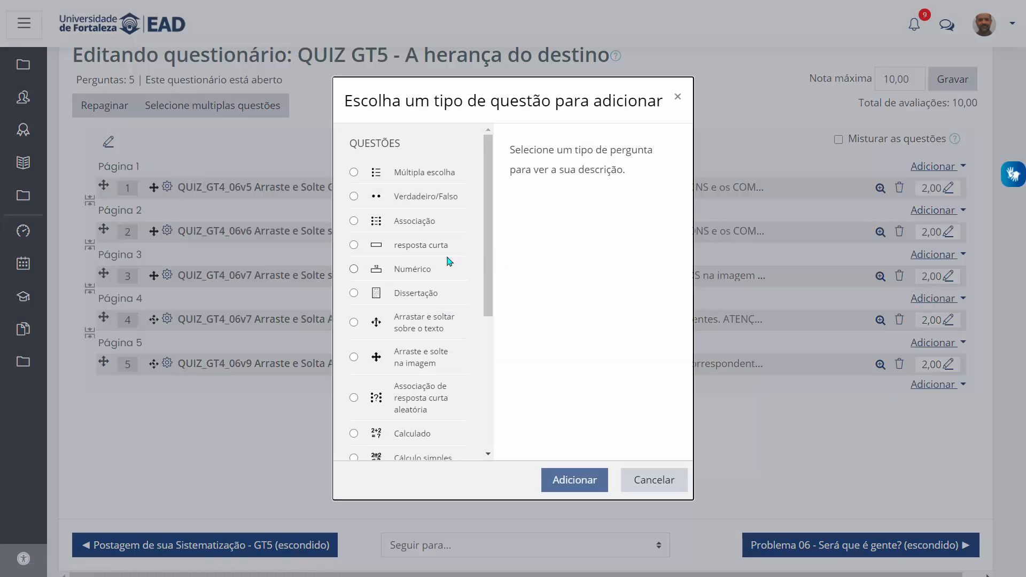
scroll(425, 267, down, 3)
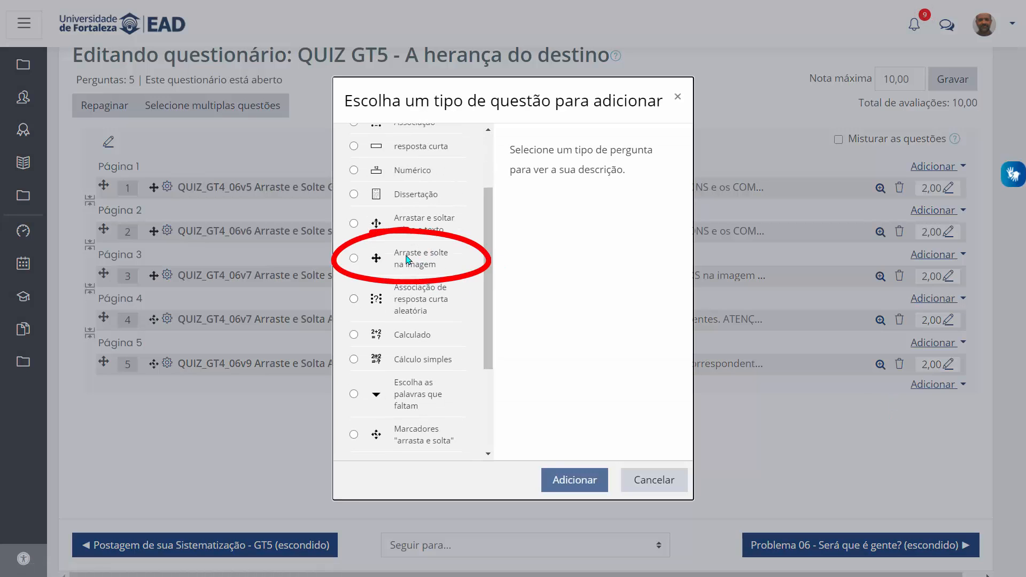
click(410, 258)
click(573, 484)
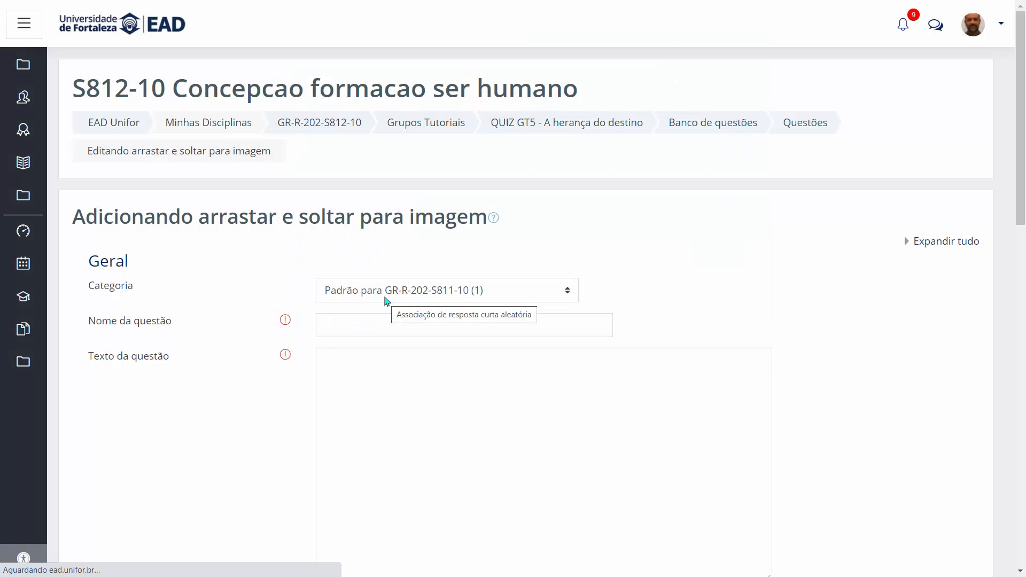
Name the question "Questão para Tutorial", with "Enunciado" as its question text and "Feedback" as its general feedback.
click(379, 330)
text(Questão para Tutorial)
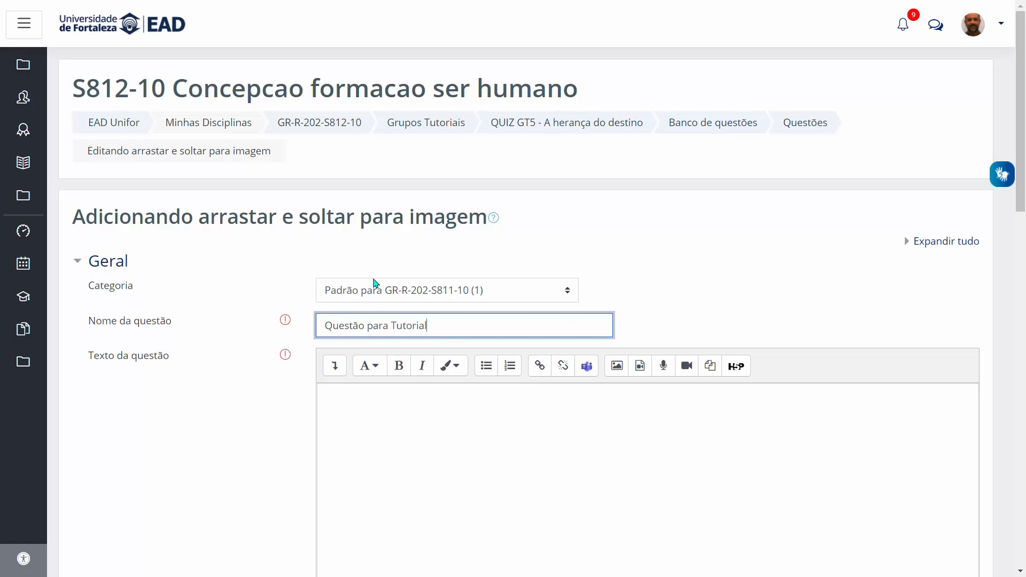
scroll(431, 256, down, 2)
click(430, 283)
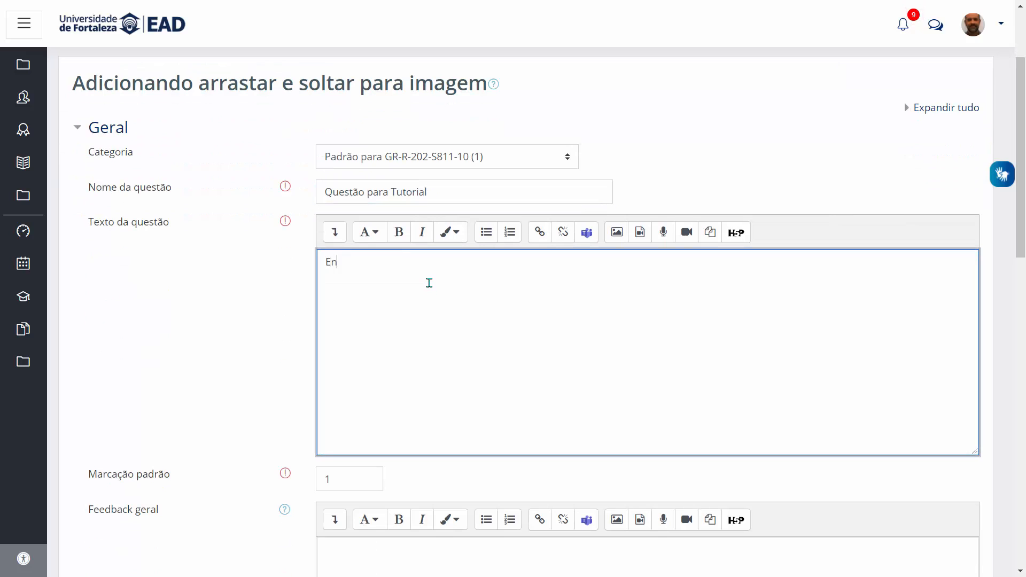
scroll(267, 328, down, 4)
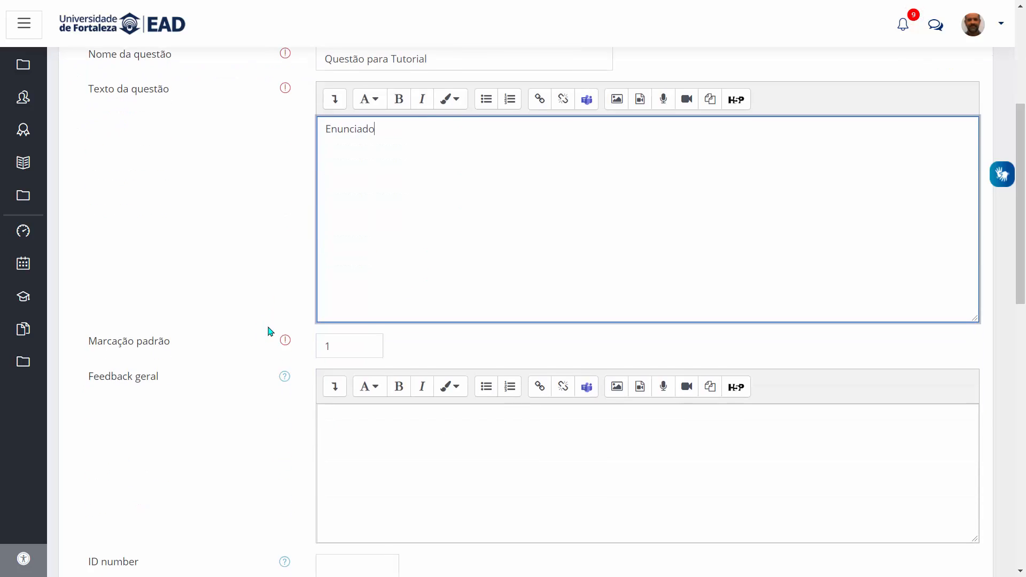
click(402, 270)
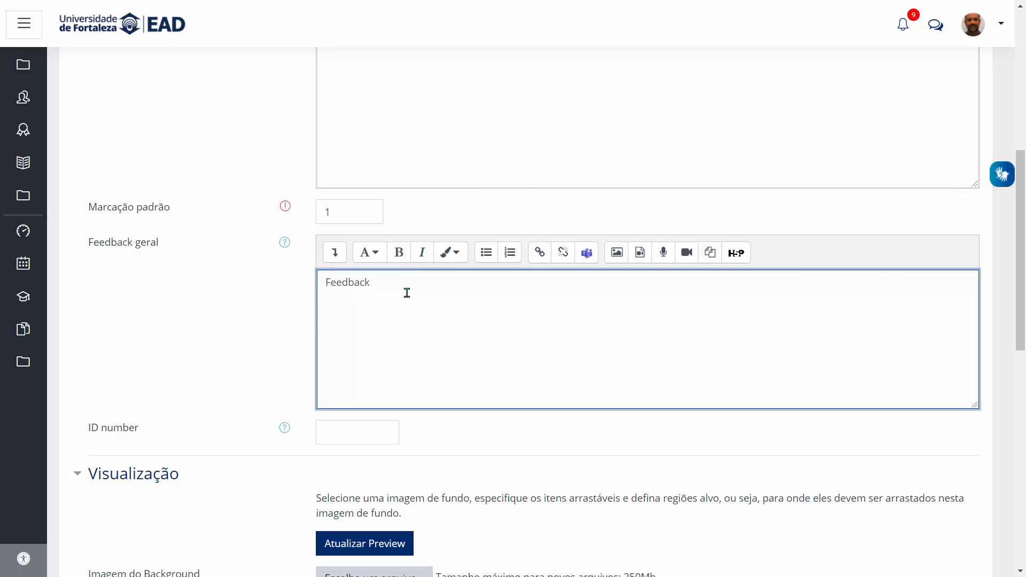
Upload Enunciado_Arrastar.png from the desktop as the question's background image.
scroll(284, 351, down, 5)
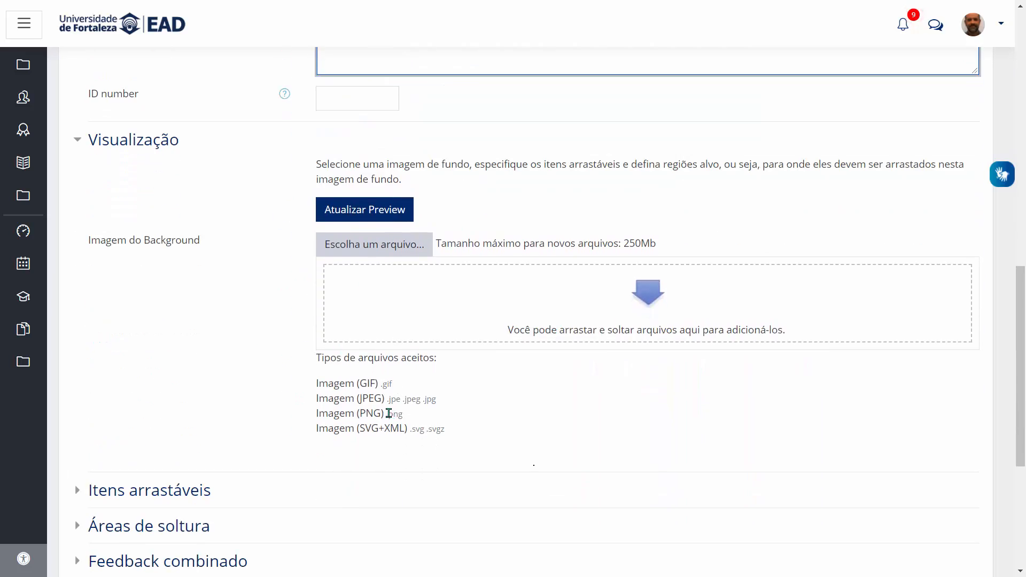
click(367, 257)
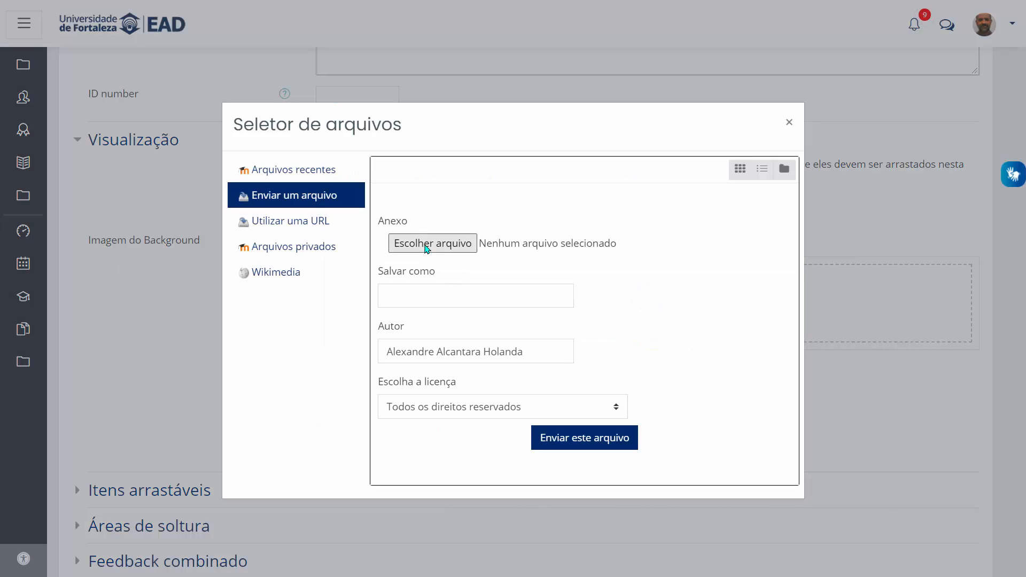
click(429, 244)
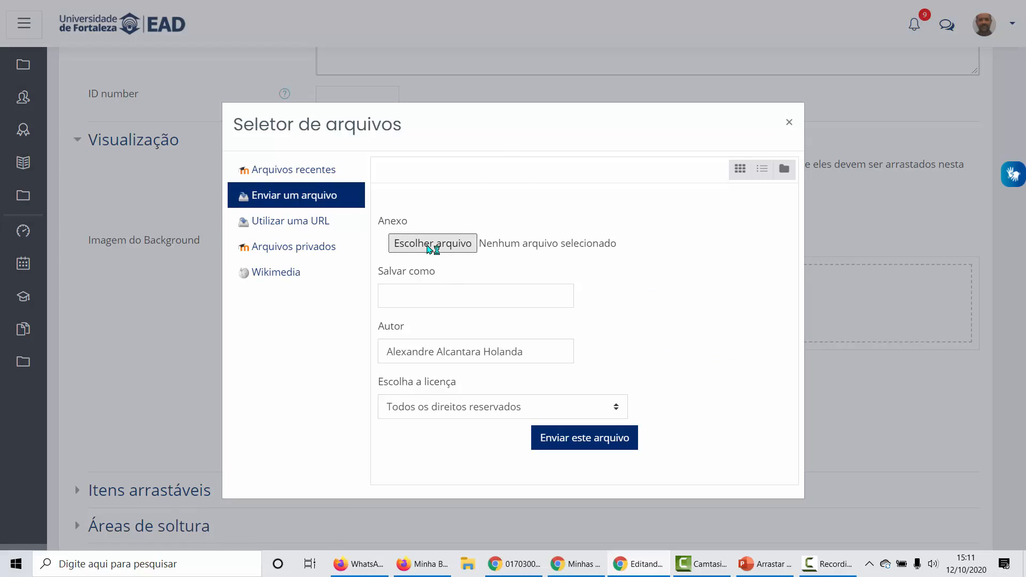
click(286, 113)
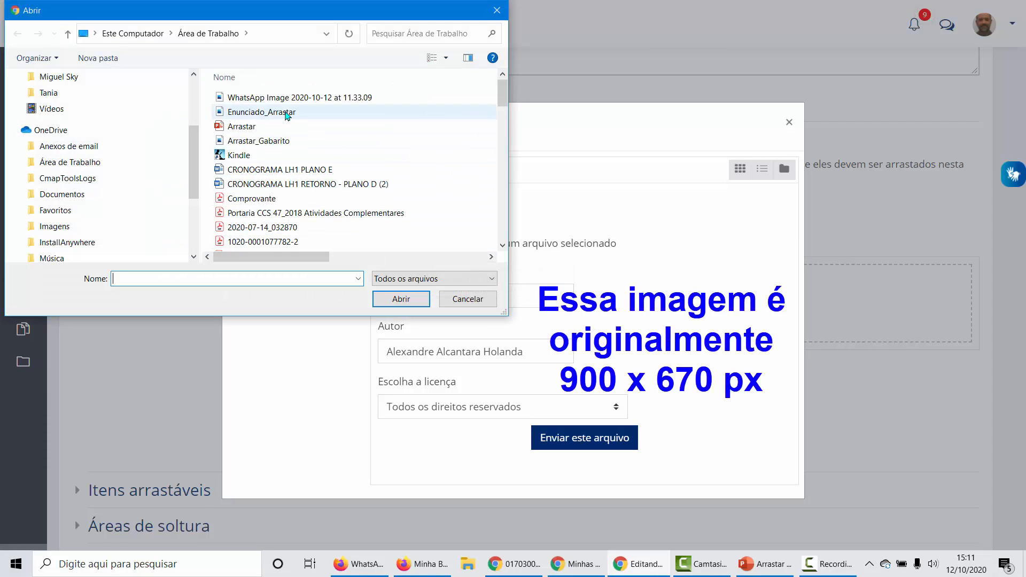
double_click(286, 112)
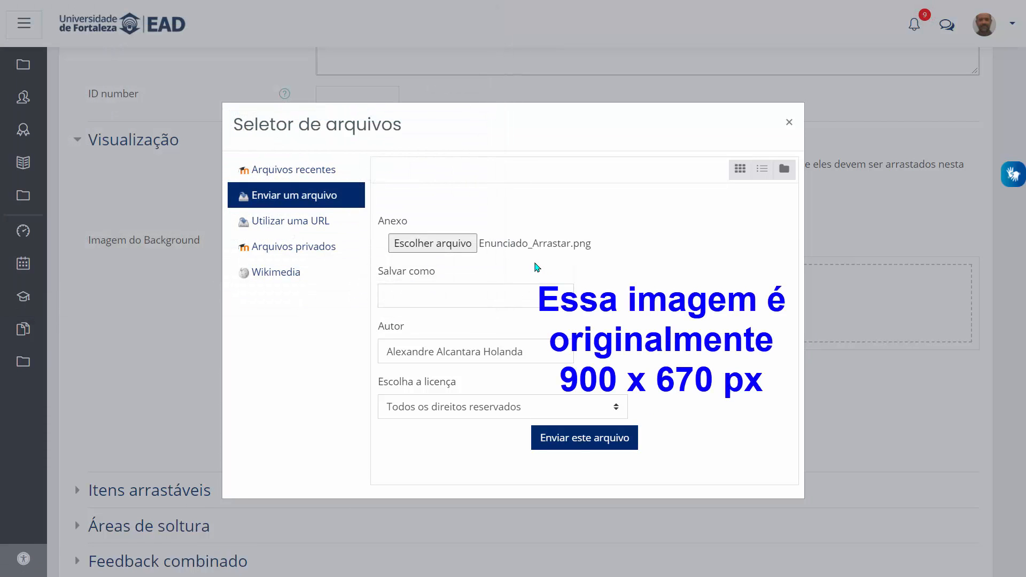
click(577, 431)
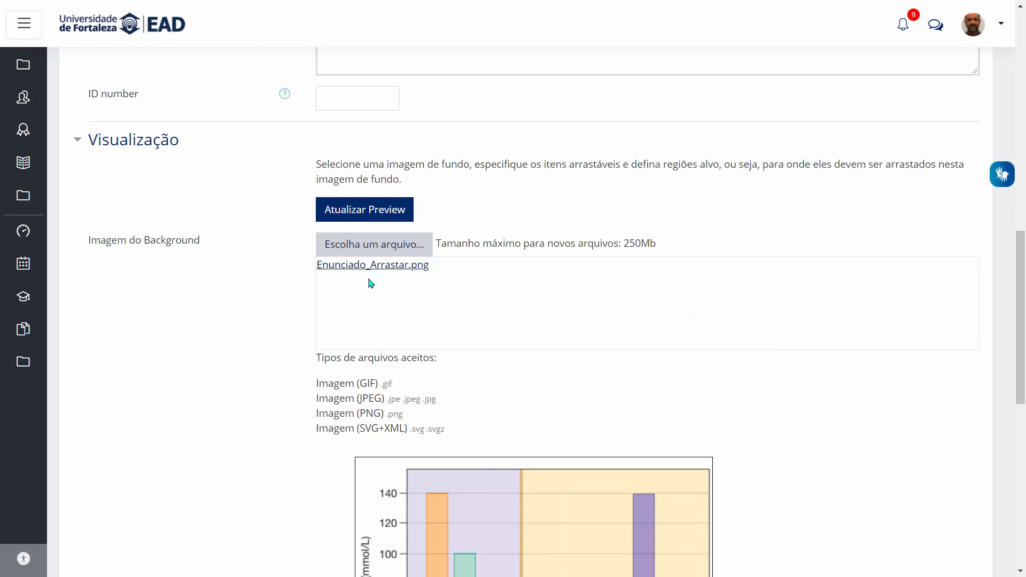
Expand the draggable items and set item 1 to the model "Texto arrastável" with the text "LIC".
scroll(210, 350, down, 1)
scroll(561, 345, down, 3)
scroll(267, 384, down, 3)
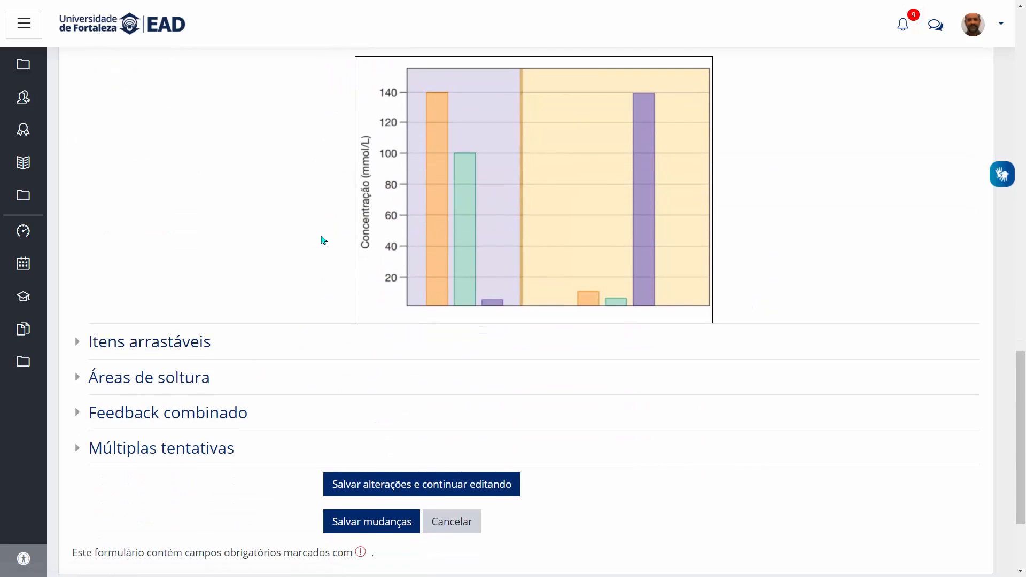
click(184, 350)
scroll(431, 357, down, 2)
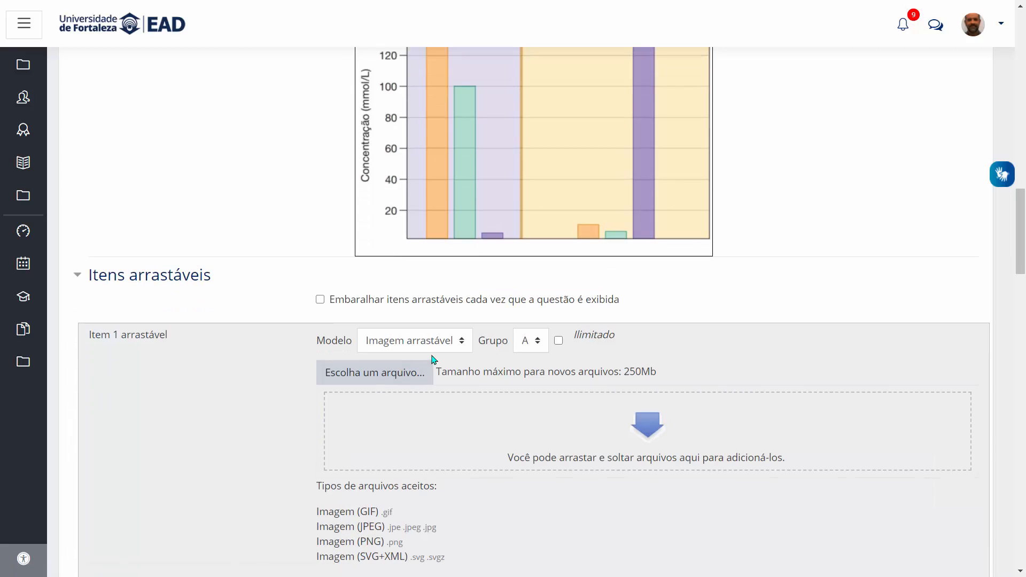
click(422, 274)
click(407, 310)
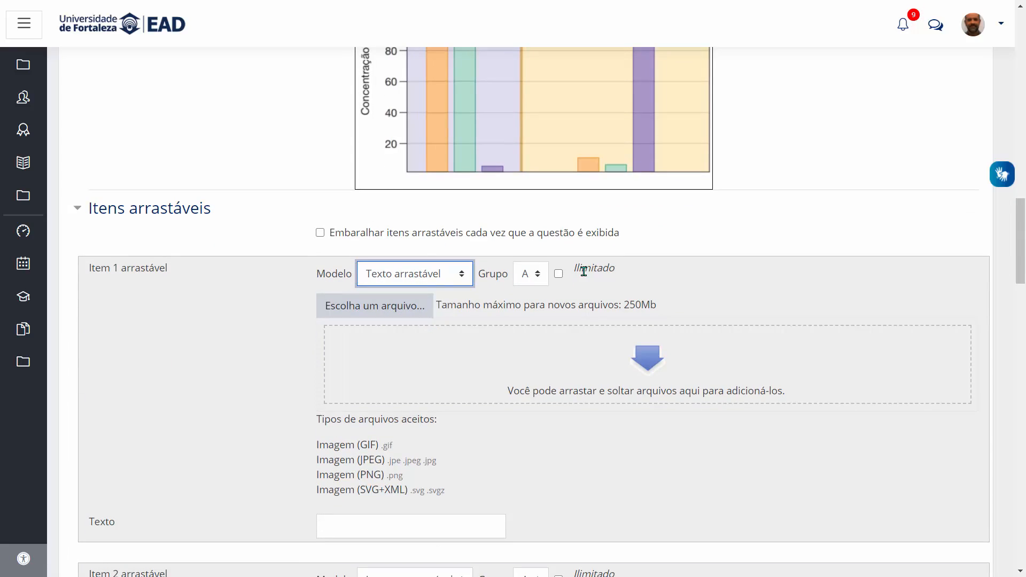
click(398, 517)
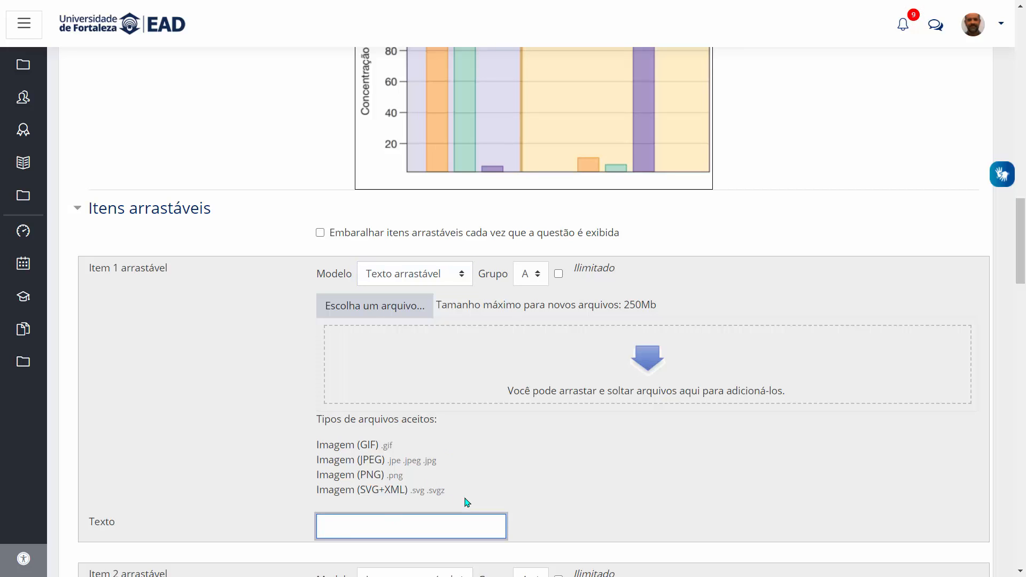
text(LIC)
Set draggable item 2 to the model "Texto arrastável" with the text "LEC".
scroll(456, 469, down, 5)
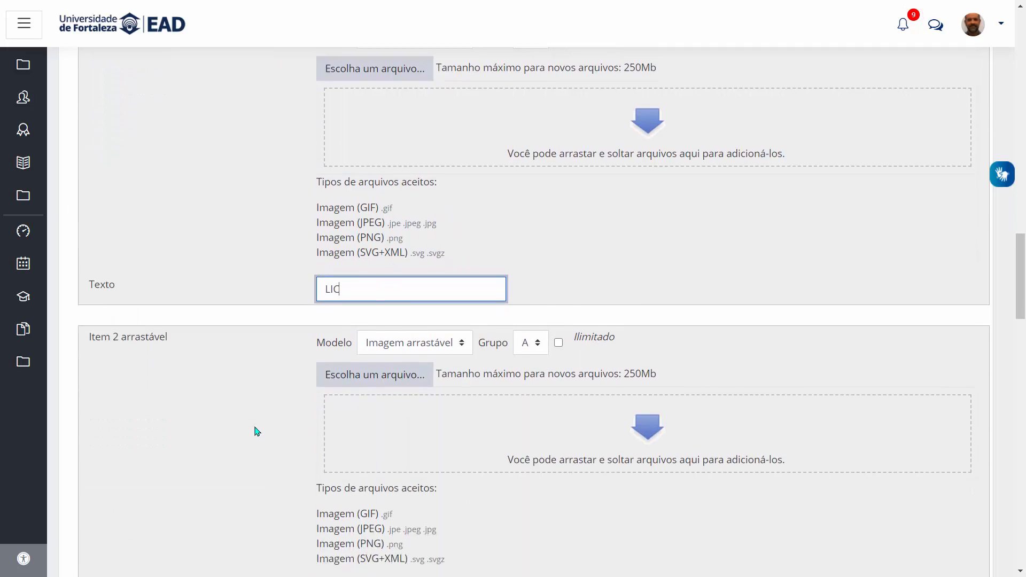
click(439, 313)
click(424, 344)
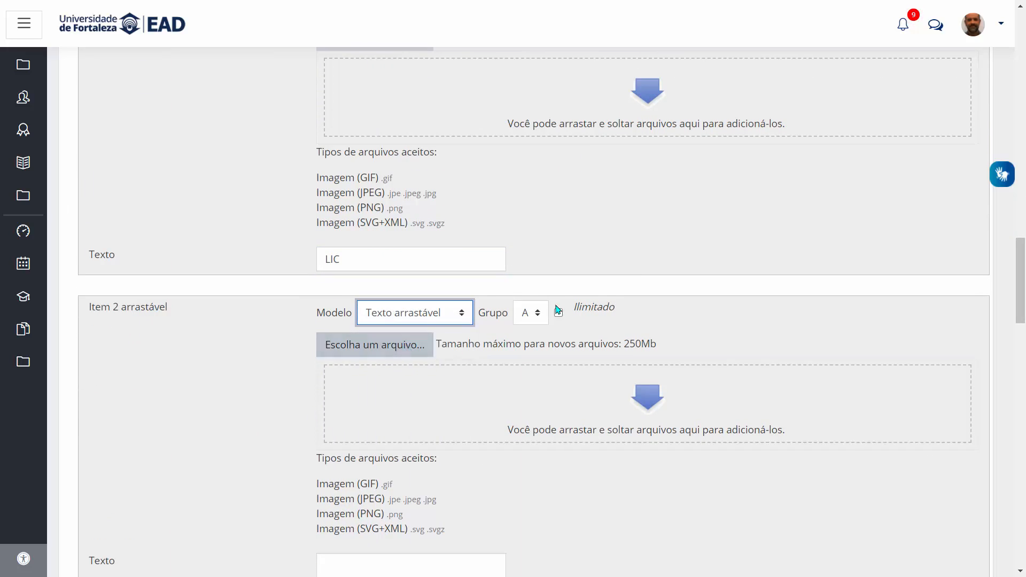
scroll(386, 432, down, 3)
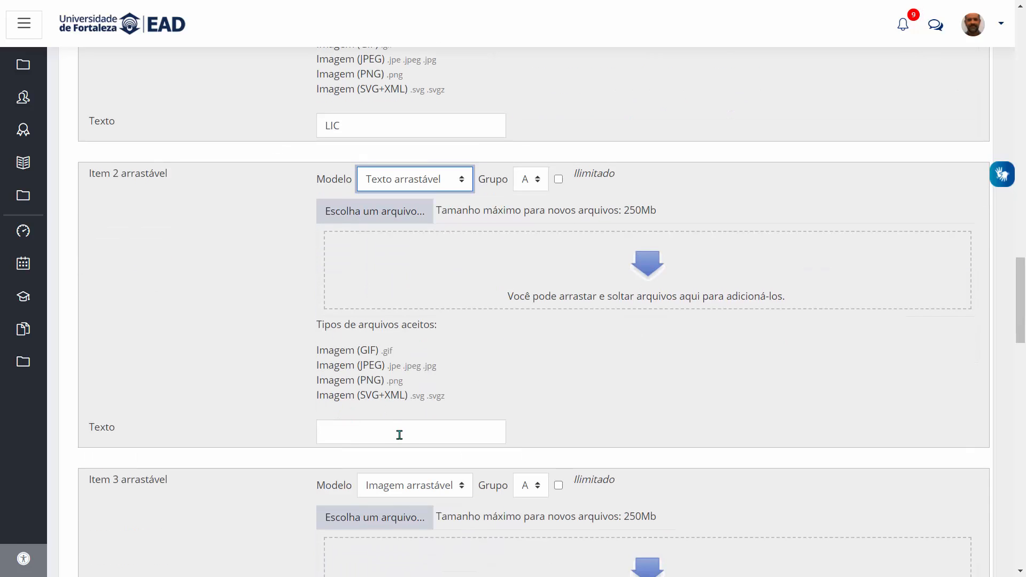
click(430, 426)
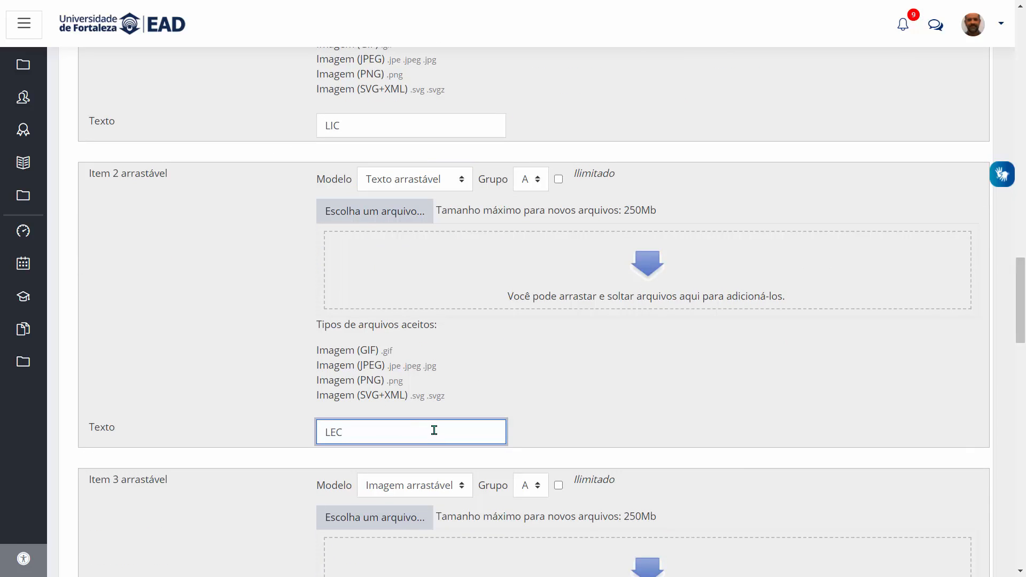
Collapse the draggable items section and expand the drop zones (Áreas de soltura) section.
scroll(267, 374, down, 17)
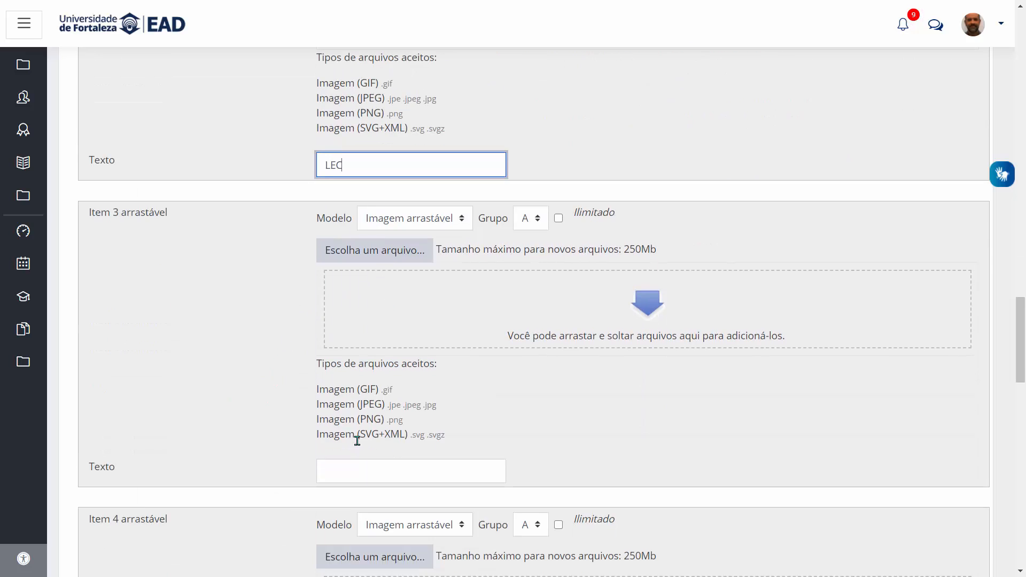
scroll(285, 416, down, 10)
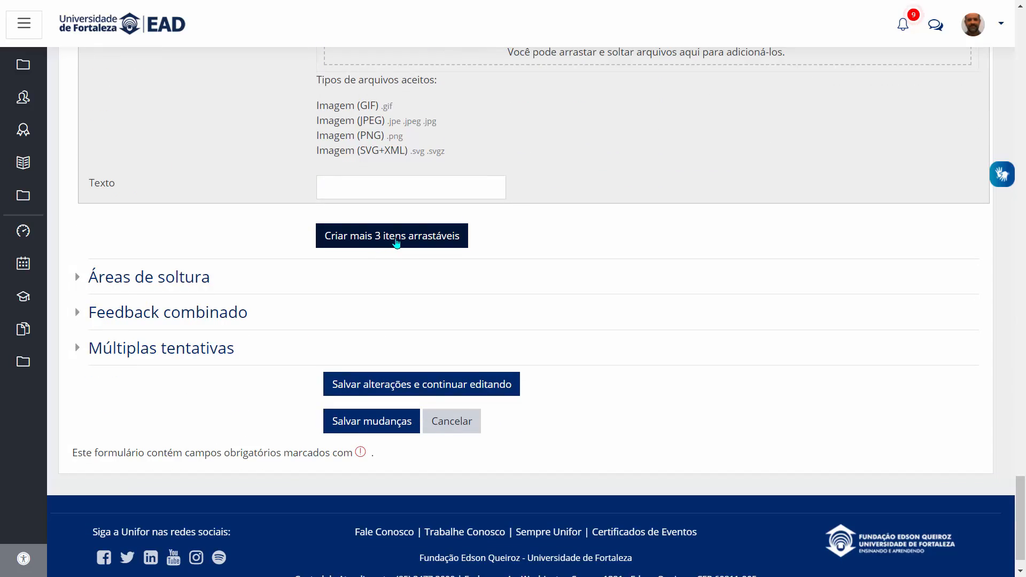
click(397, 243)
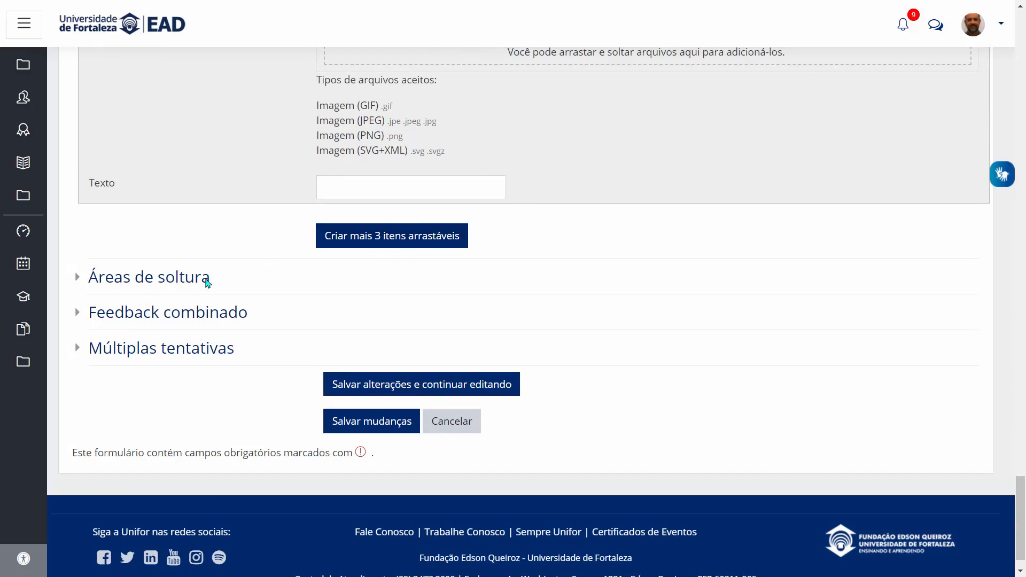
scroll(237, 271, up, 20)
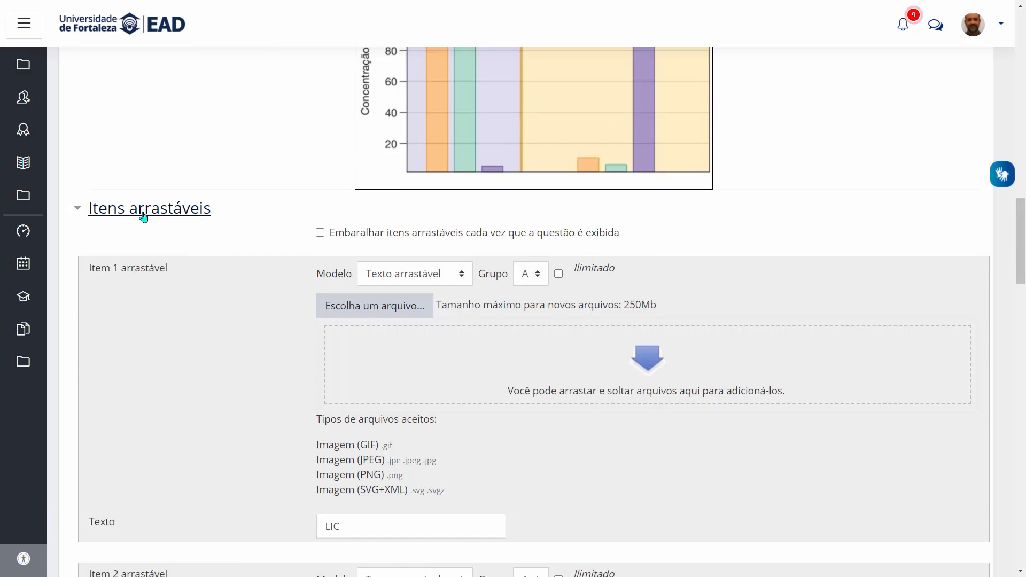
click(117, 214)
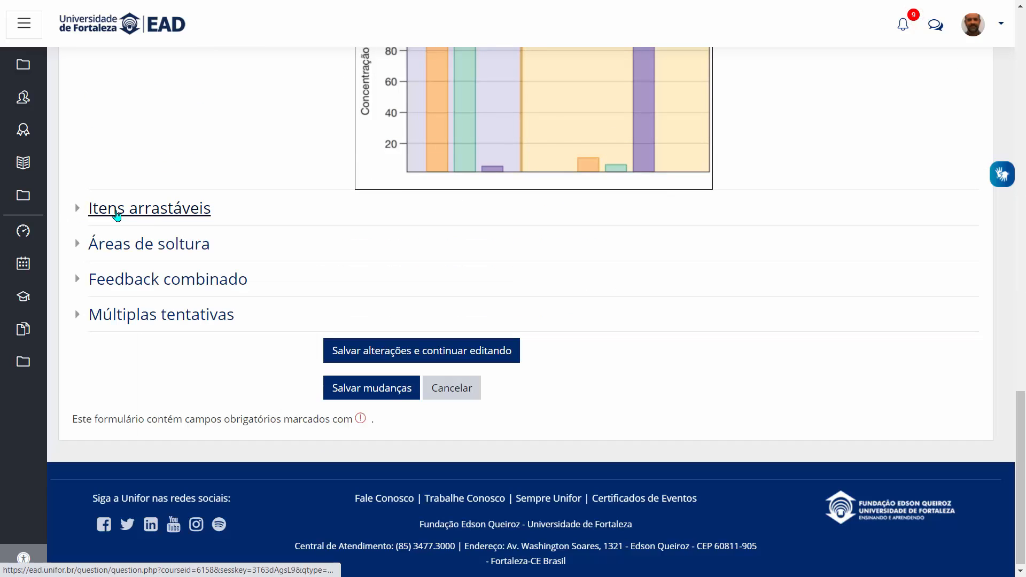
click(121, 248)
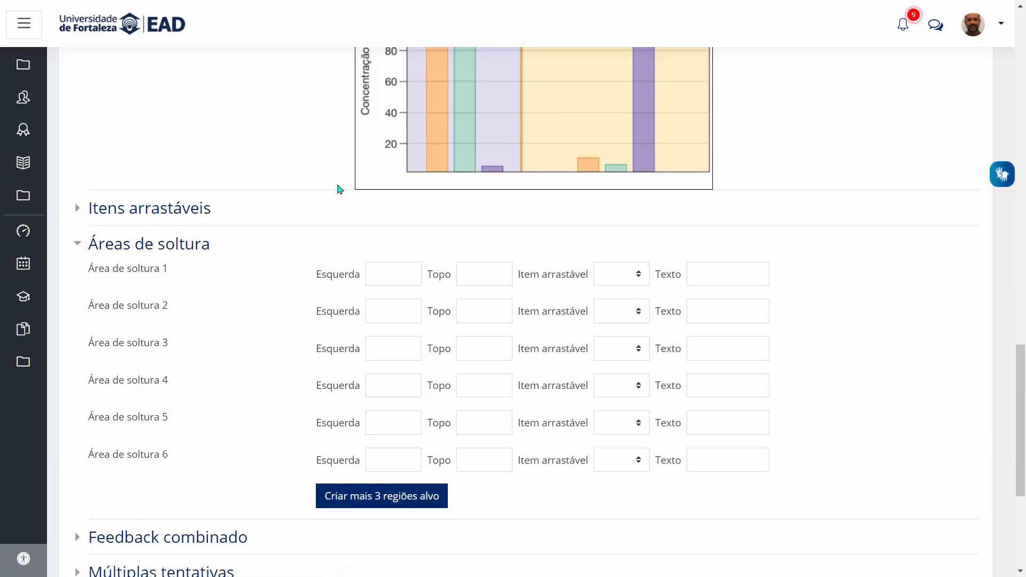
Assign item "1. LIC" to drop zone 1 and place it in the upper yellow area of the chart, at about left 332, top 71.
scroll(583, 369, up, 2)
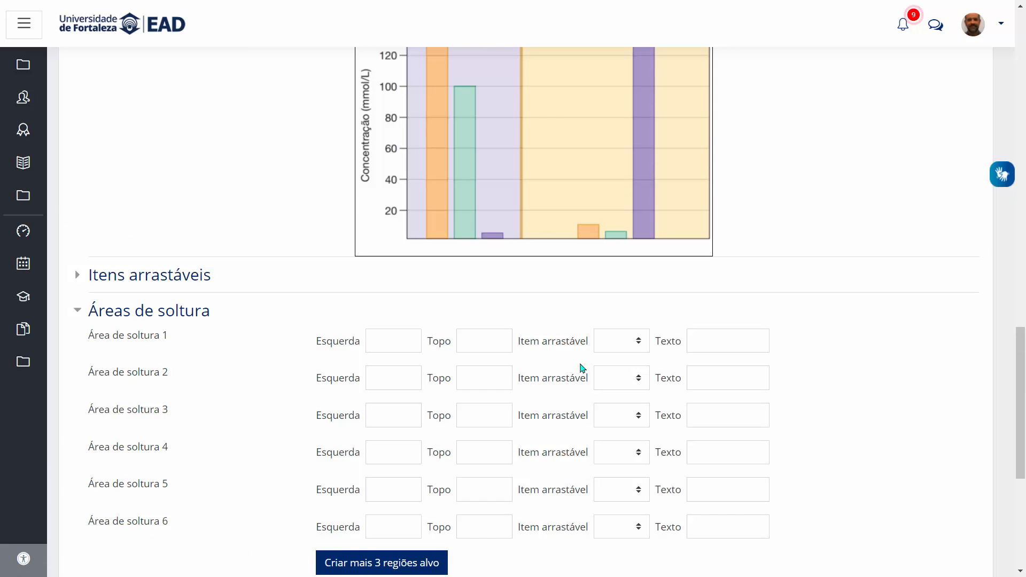
click(635, 348)
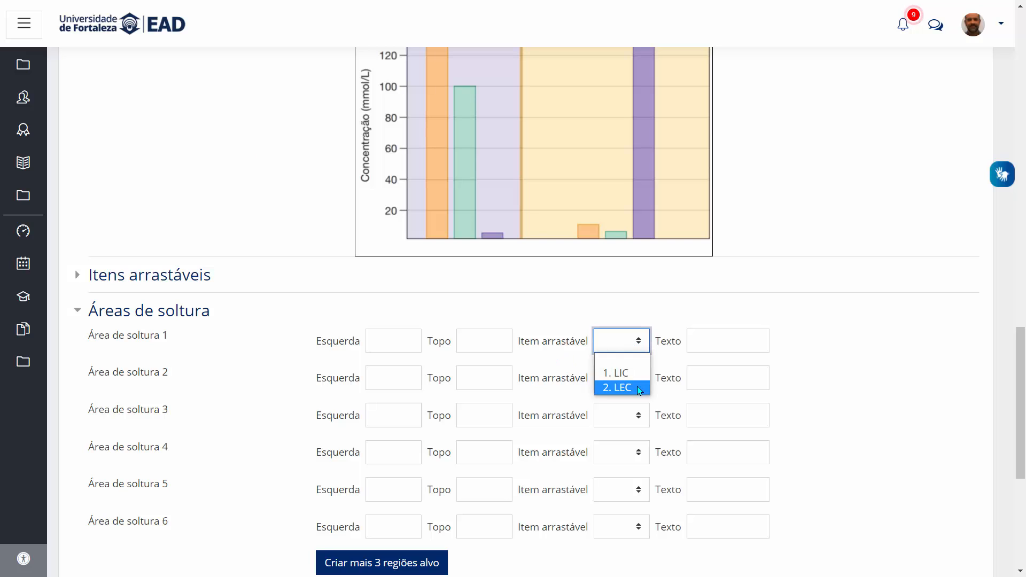
scroll(900, 225, up, 2)
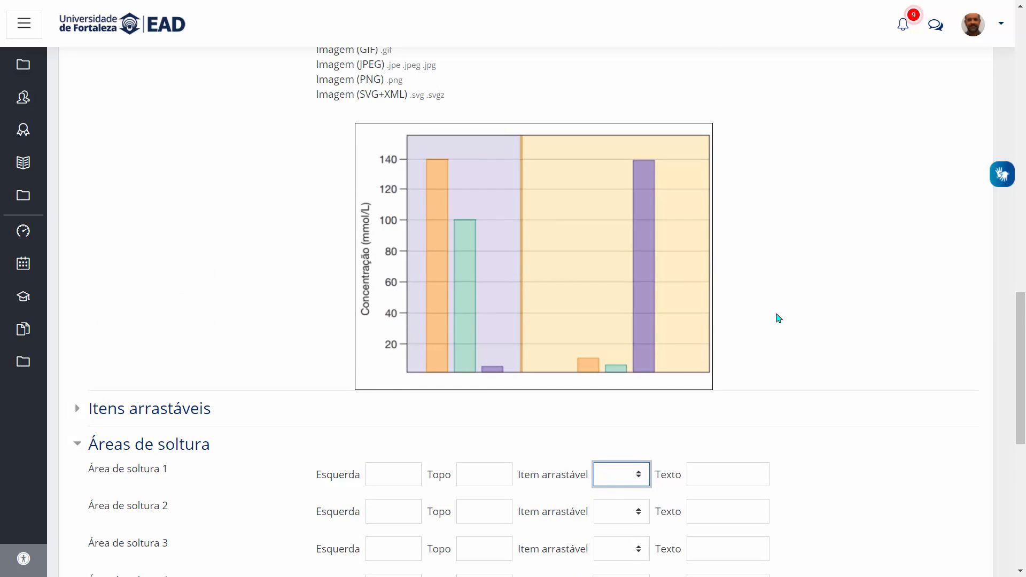
scroll(711, 358, down, 1)
click(640, 414)
click(620, 438)
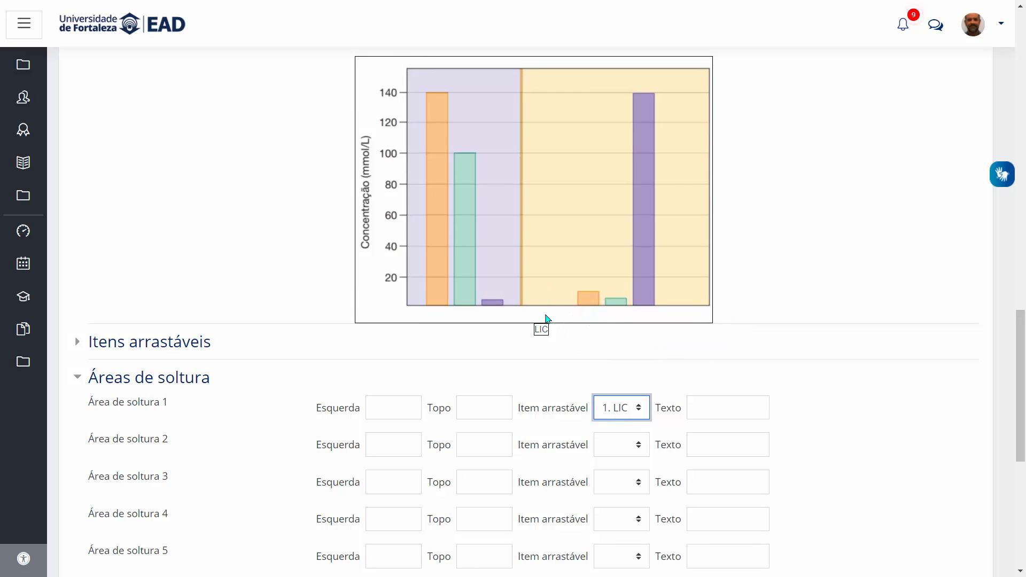
drag(541, 329, 584, 108)
Assign item "2. LEC" to drop zone 2, place it in the upper purple area at about left 175, and set its top to 71.
click(624, 448)
click(621, 495)
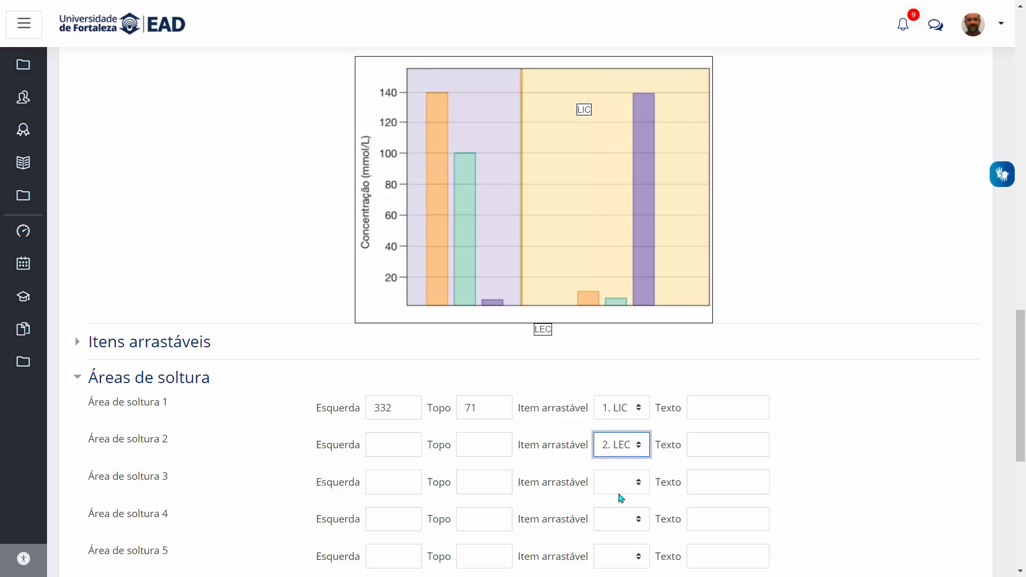
drag(543, 328, 484, 110)
key(shift+Tab)
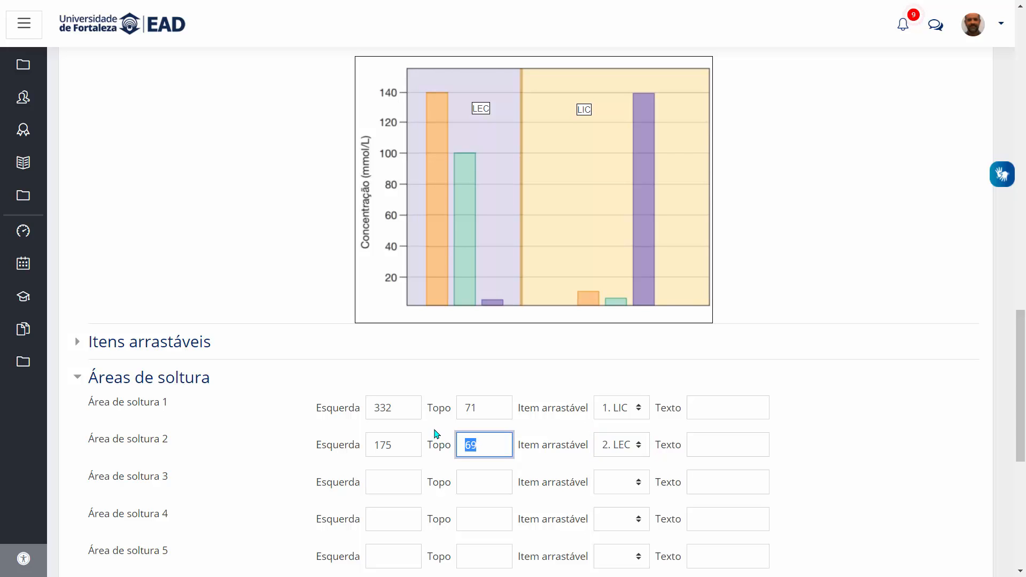
text(71)
click(470, 389)
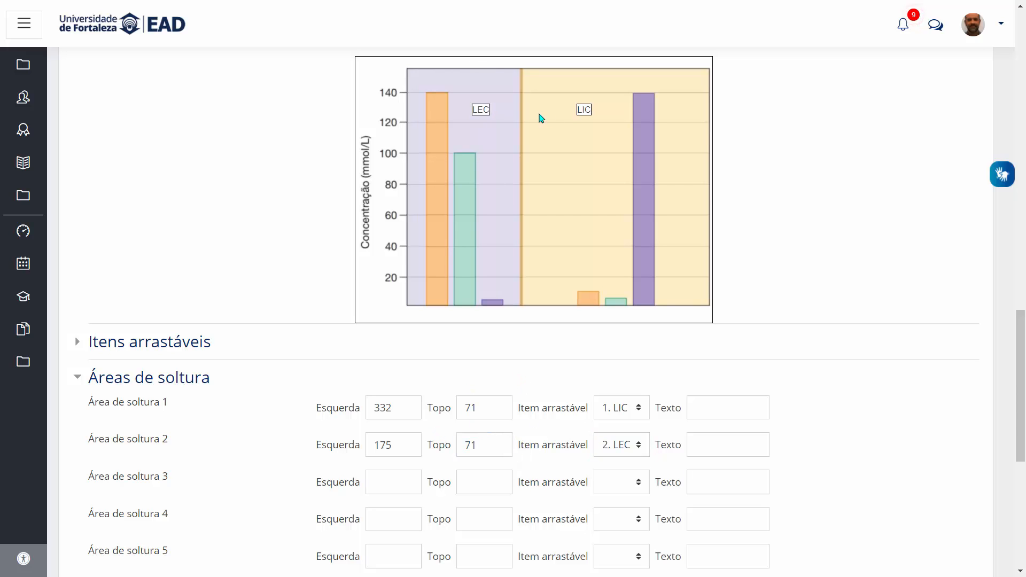
Save the question while continuing to edit it, and open its preview in a window moved over the middle of the page.
scroll(774, 303, down, 5)
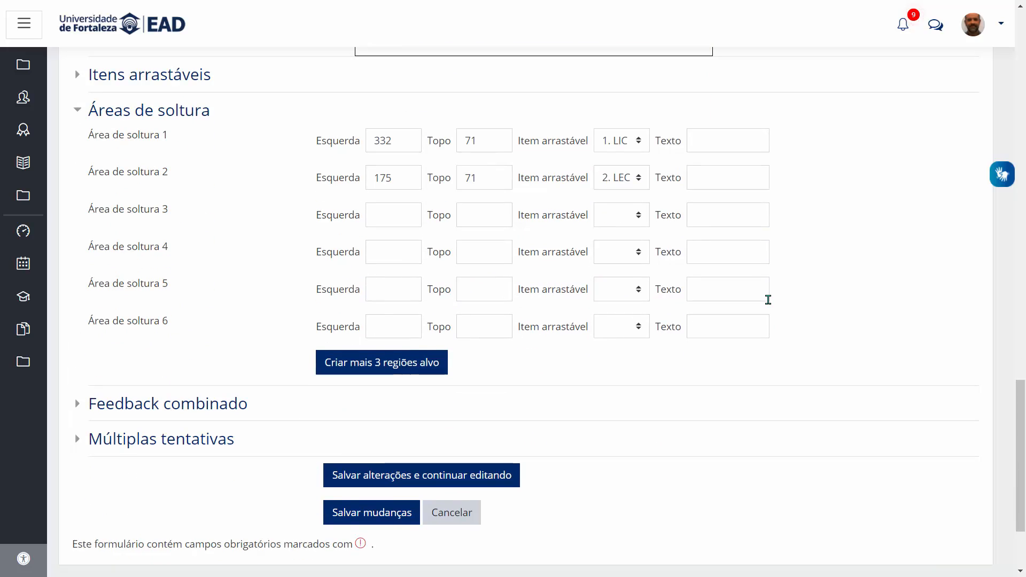
click(406, 481)
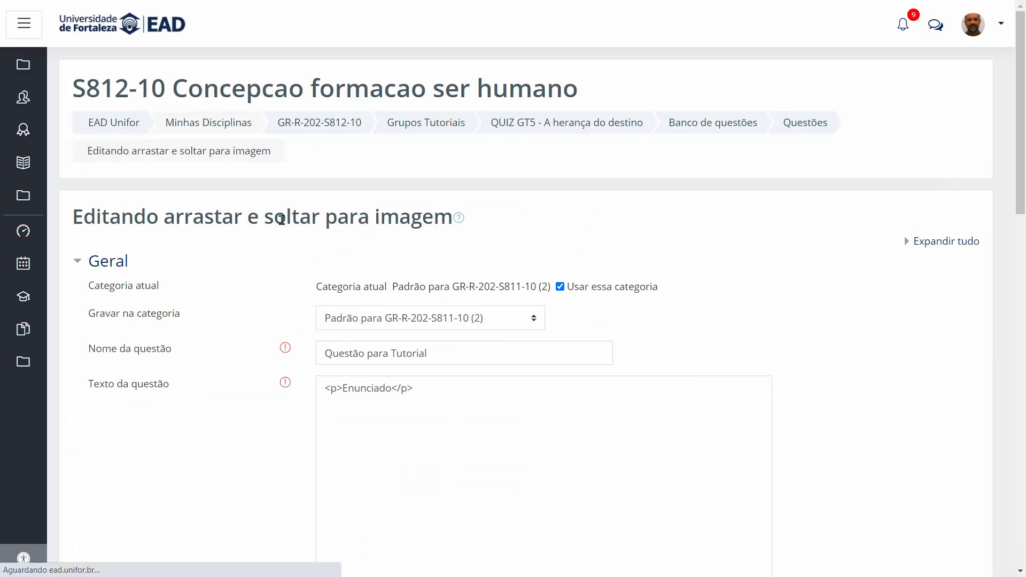
scroll(259, 347, down, 15)
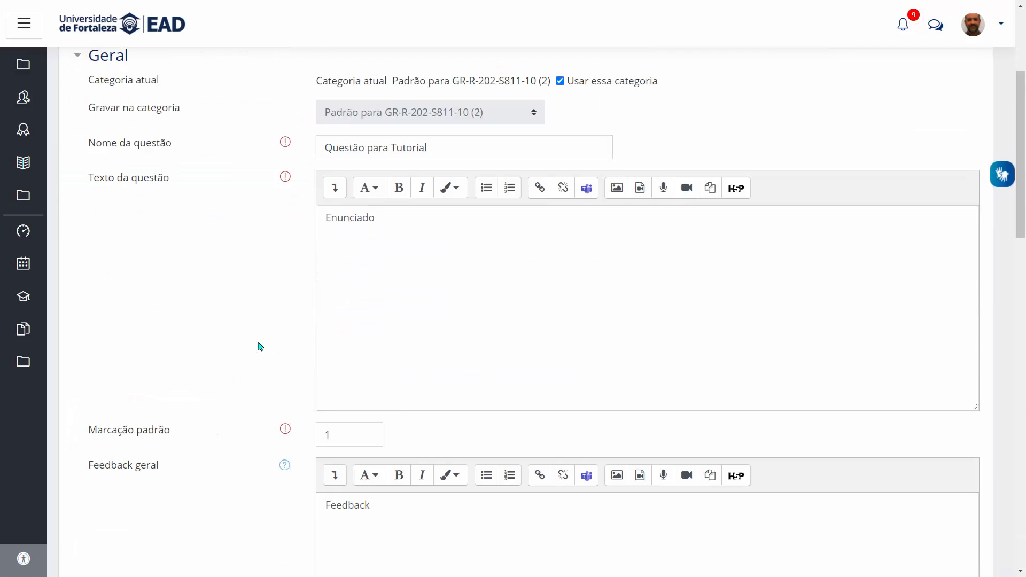
scroll(270, 324, down, 10)
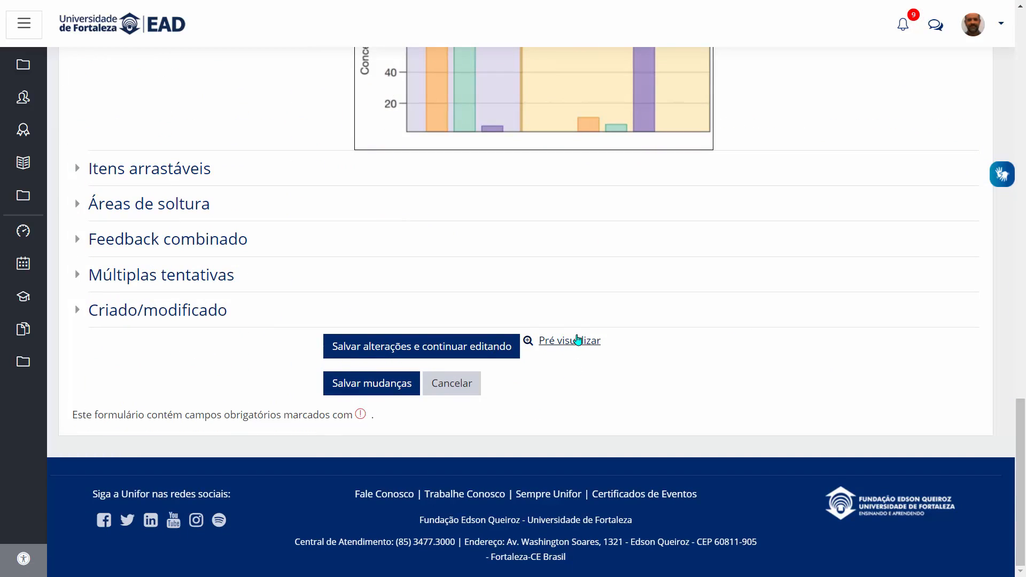
click(568, 345)
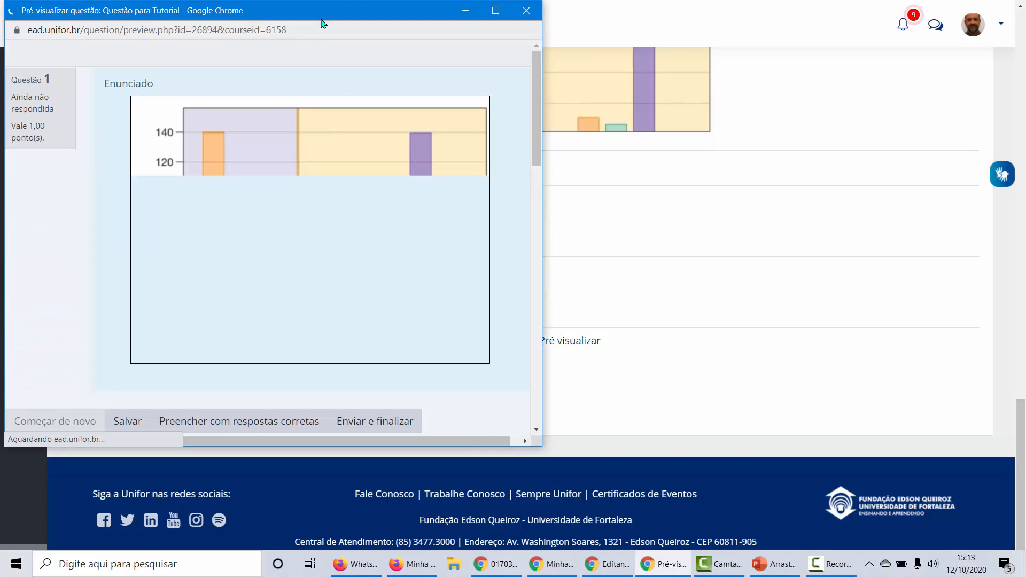
drag(320, 20, 521, 50)
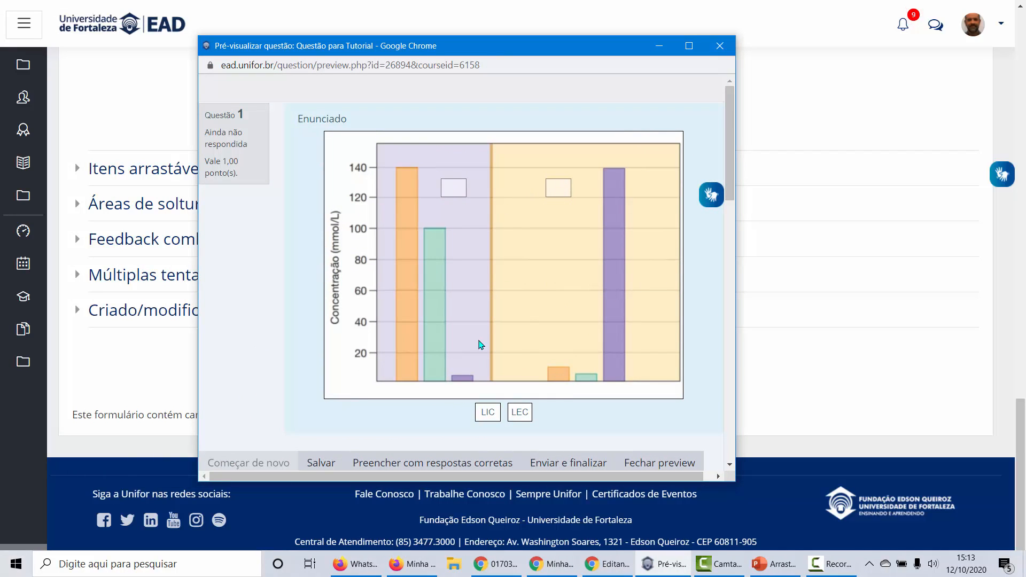
Test the preview by placing LIC in the yellow area and LEC in the purple area, submit the answer, and close the preview.
drag(488, 412, 559, 189)
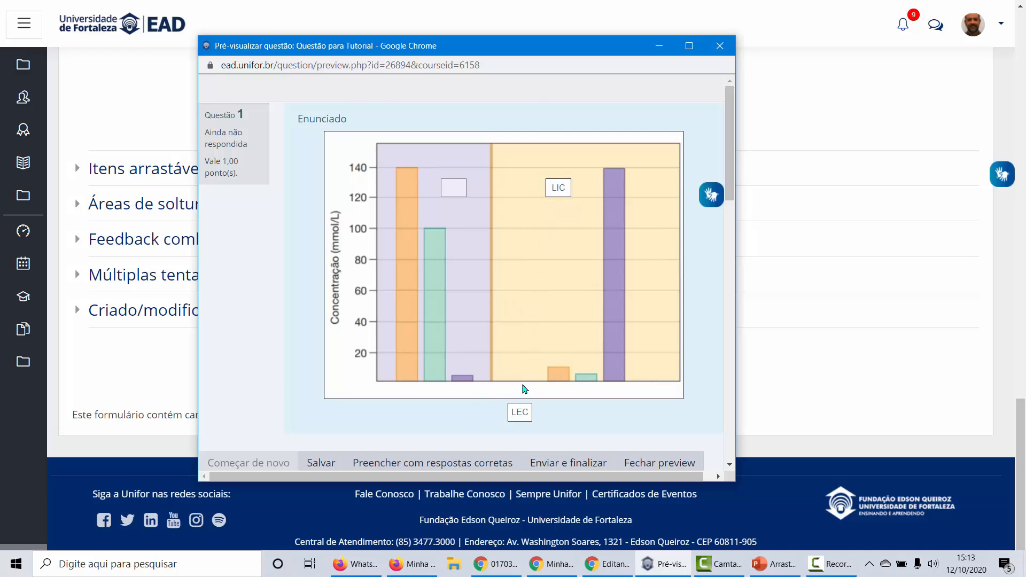
drag(520, 412, 454, 188)
scroll(586, 339, down, 3)
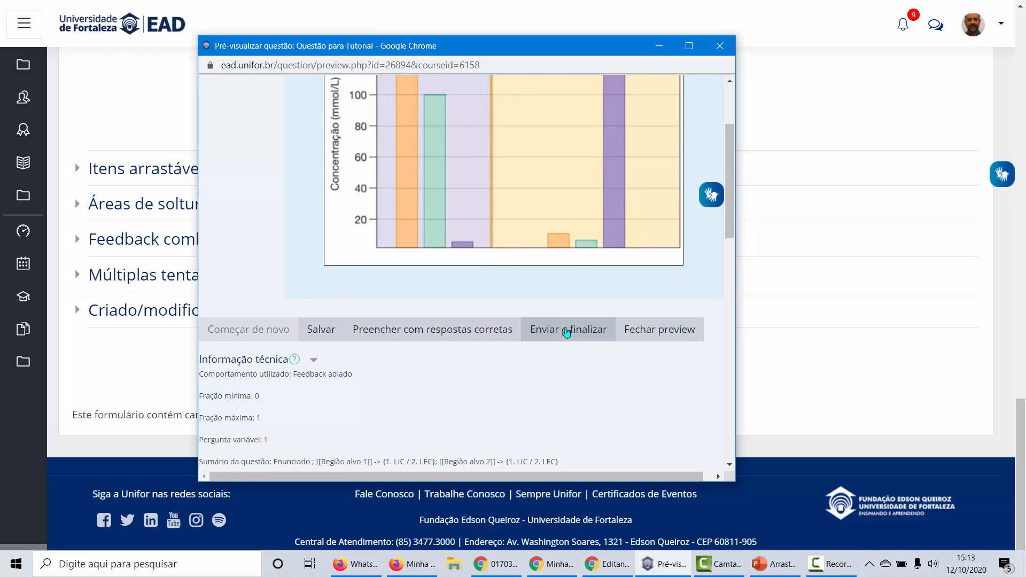
click(567, 330)
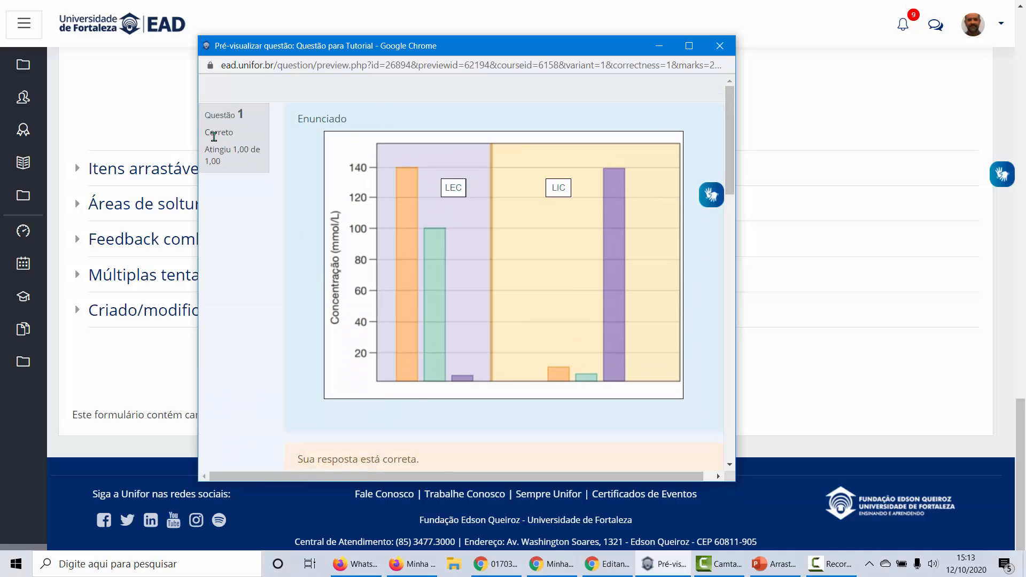
scroll(300, 325, down, 1)
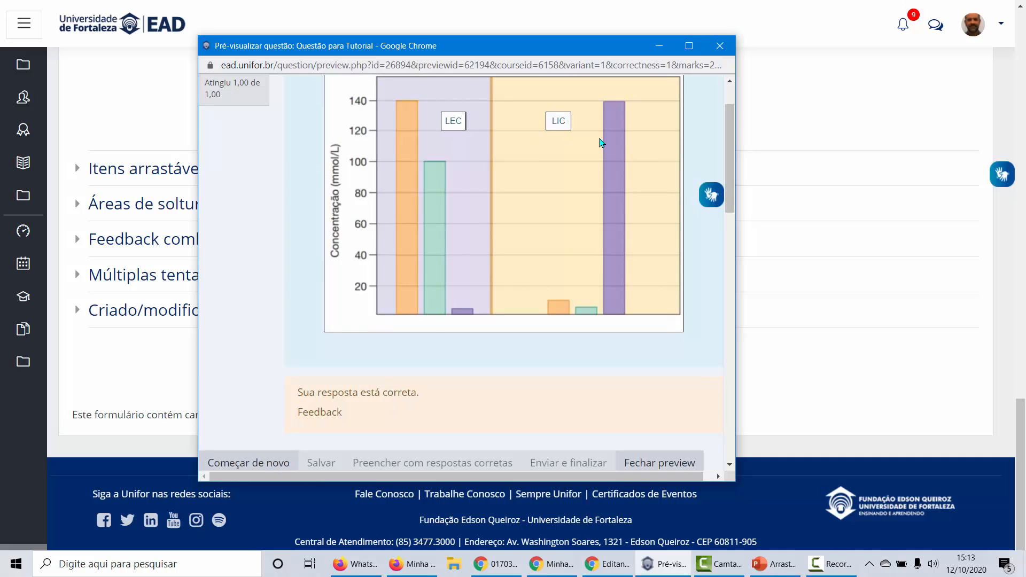
click(720, 47)
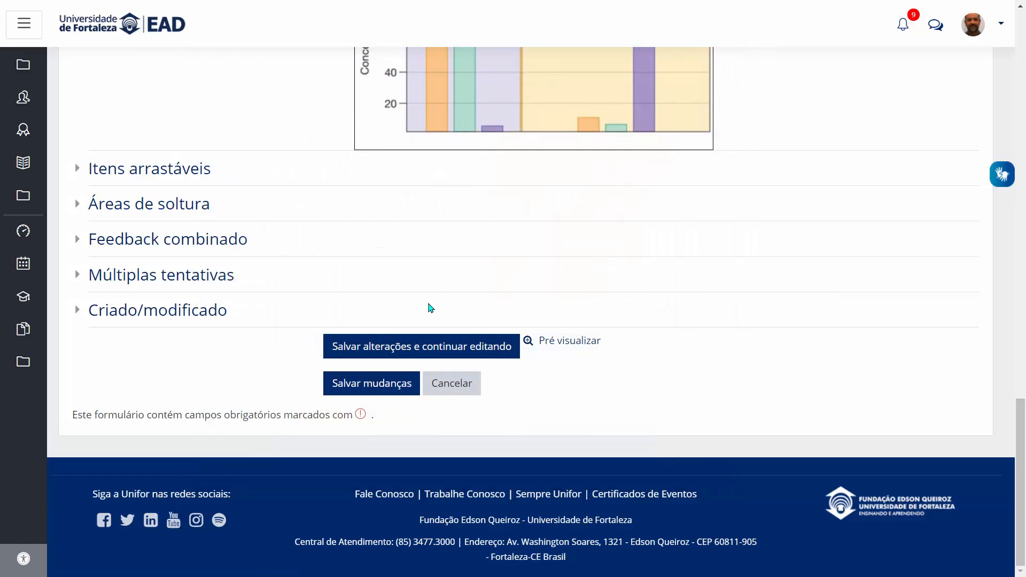
Look over the question form and background image, and save the question to return to the quiz.
scroll(598, 286, up, 5)
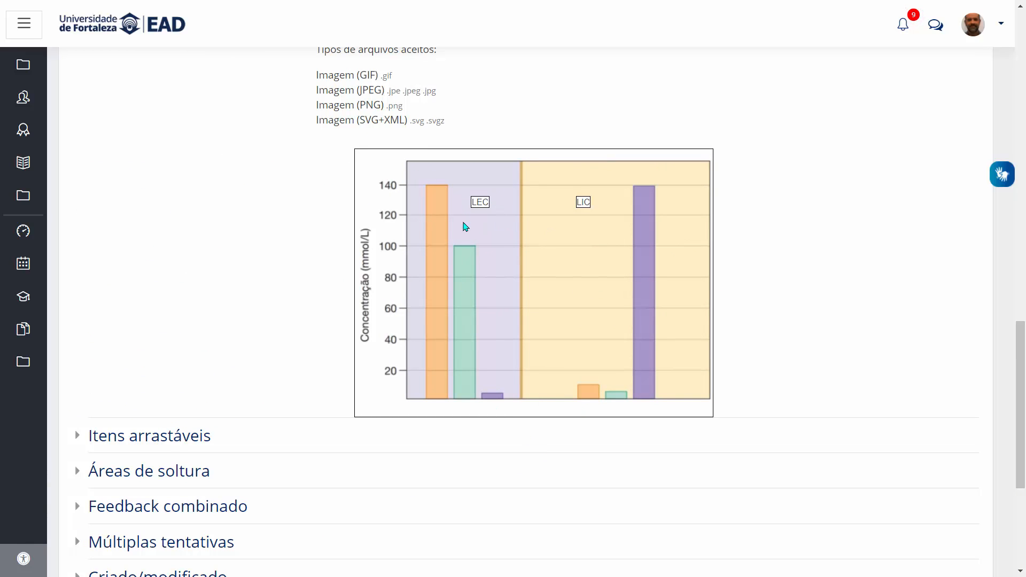
scroll(272, 236, up, 5)
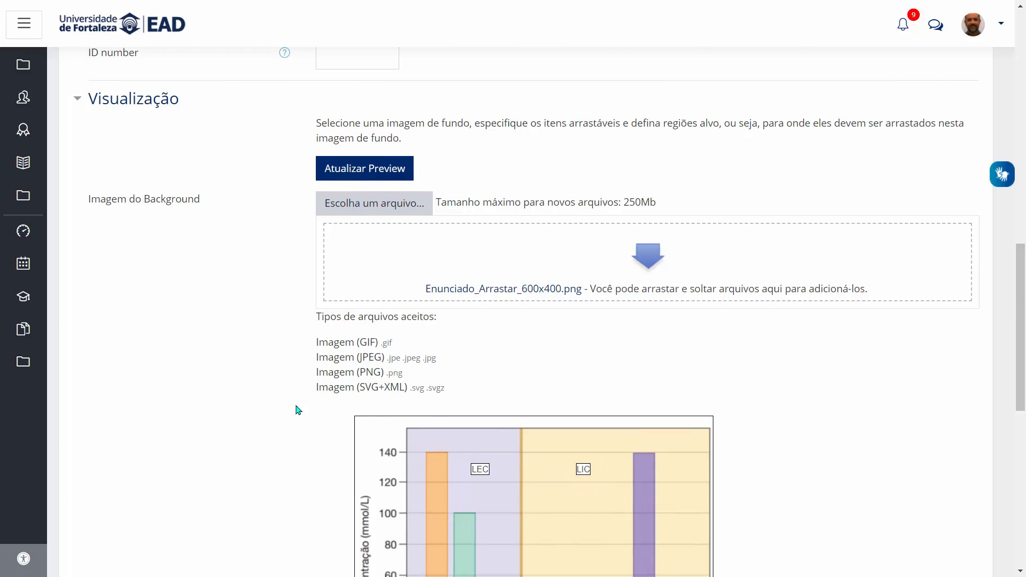
scroll(279, 433, down, 4)
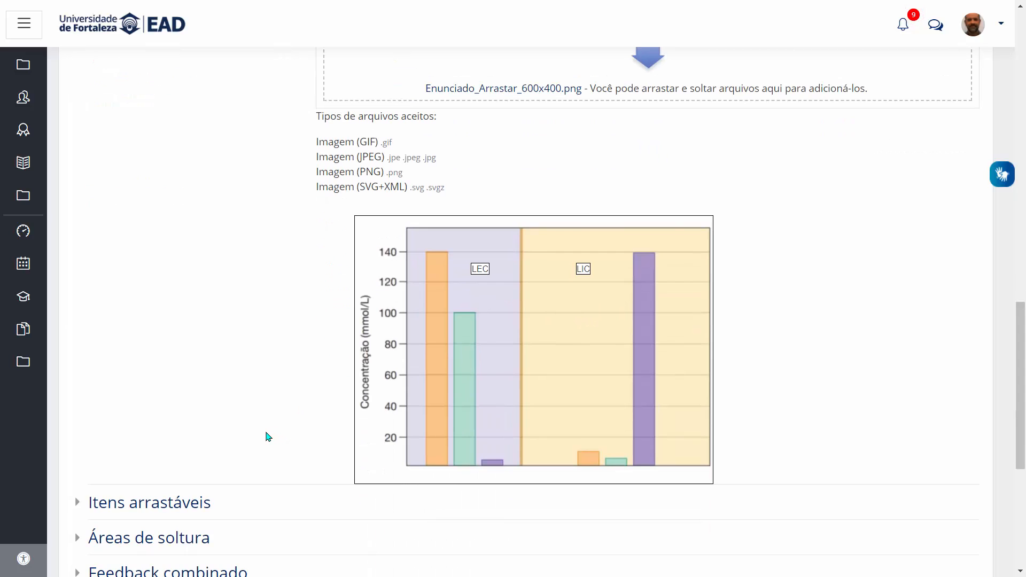
scroll(268, 437, up, 3)
scroll(265, 437, up, 15)
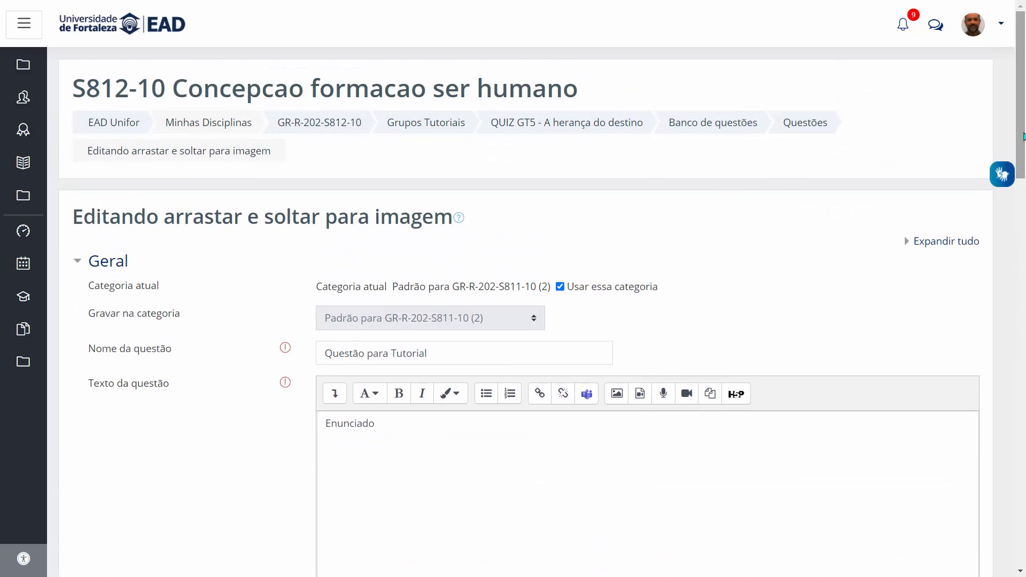
scroll(331, 374, down, 20)
click(381, 386)
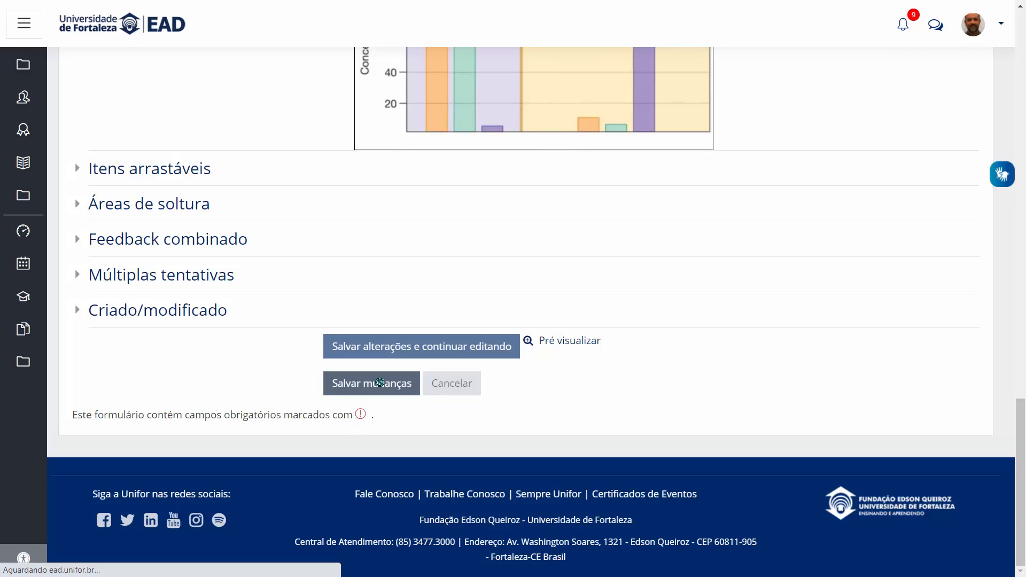
Add a new question of type Marcadores "arrasta e solta" at the end of page 6 of the quiz.
scroll(513, 321, down, 3)
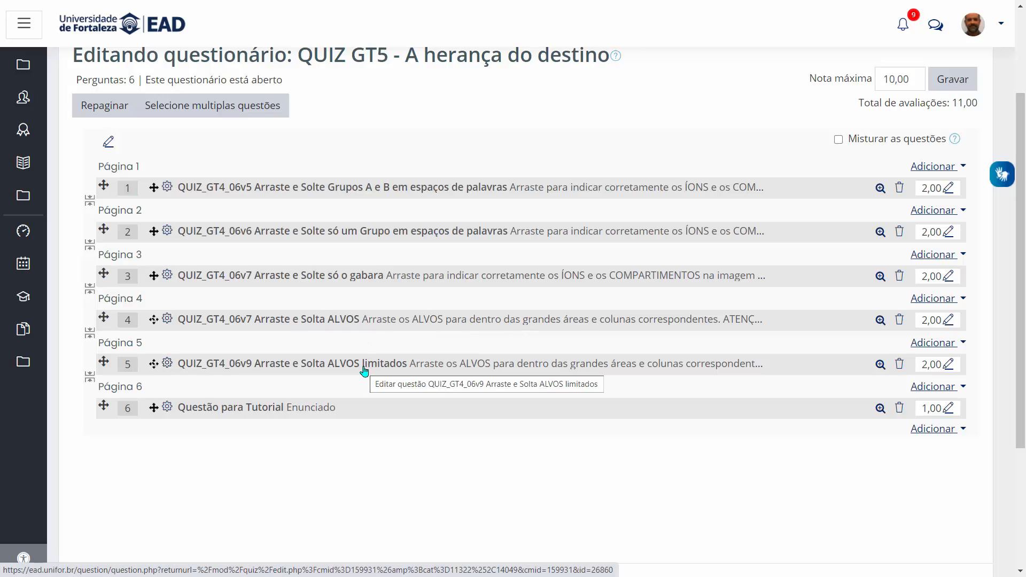
click(926, 431)
click(885, 457)
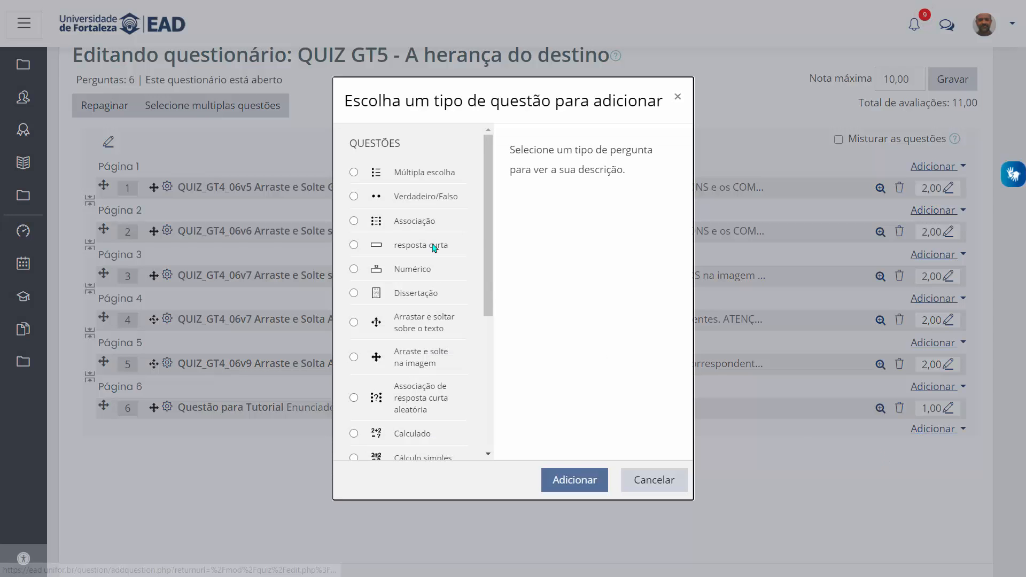
drag(482, 228, 480, 322)
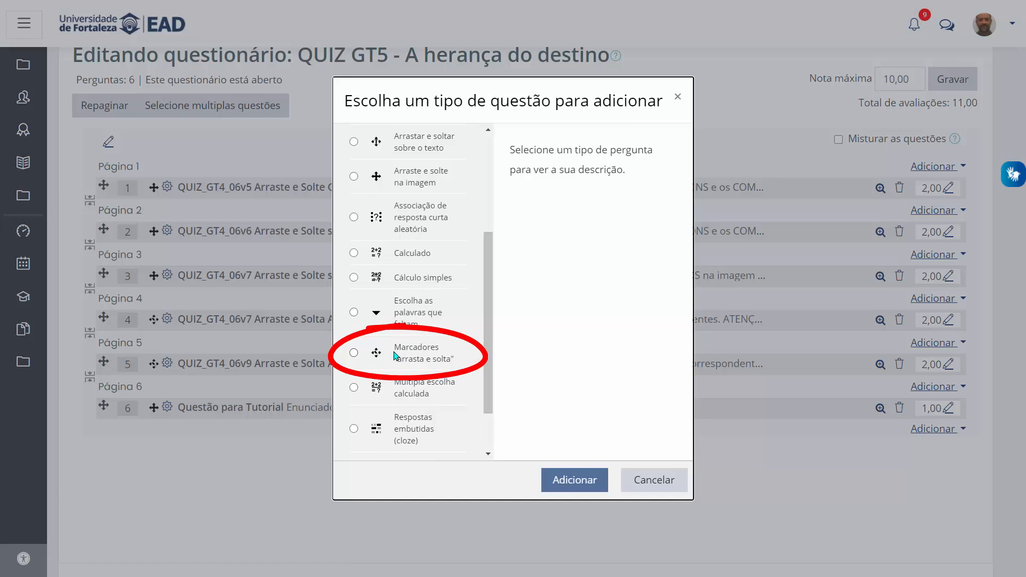
click(352, 354)
click(560, 475)
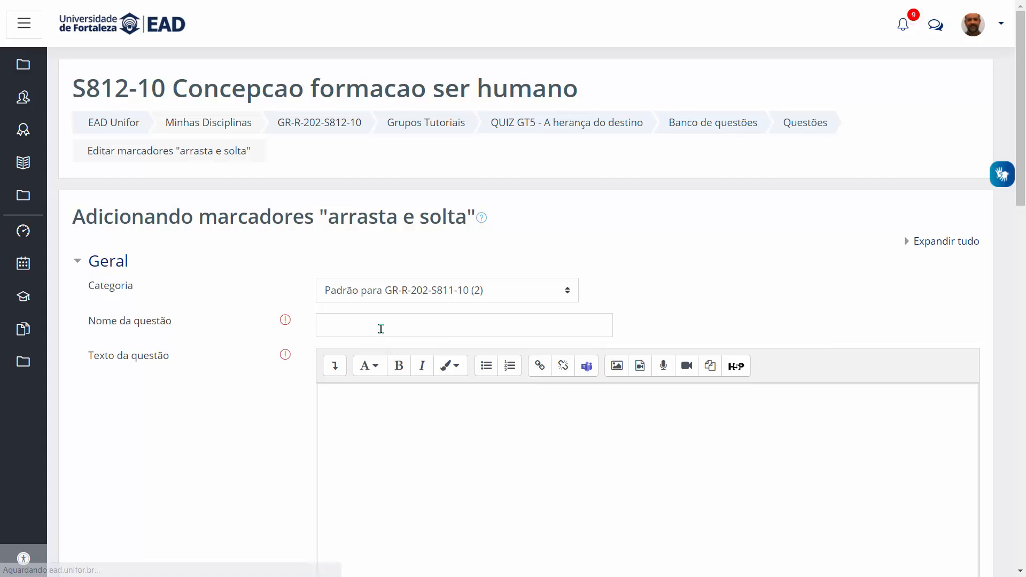
Name the new question "Questão tutorial 2" and enter "Enunciado" as its question text.
click(382, 324)
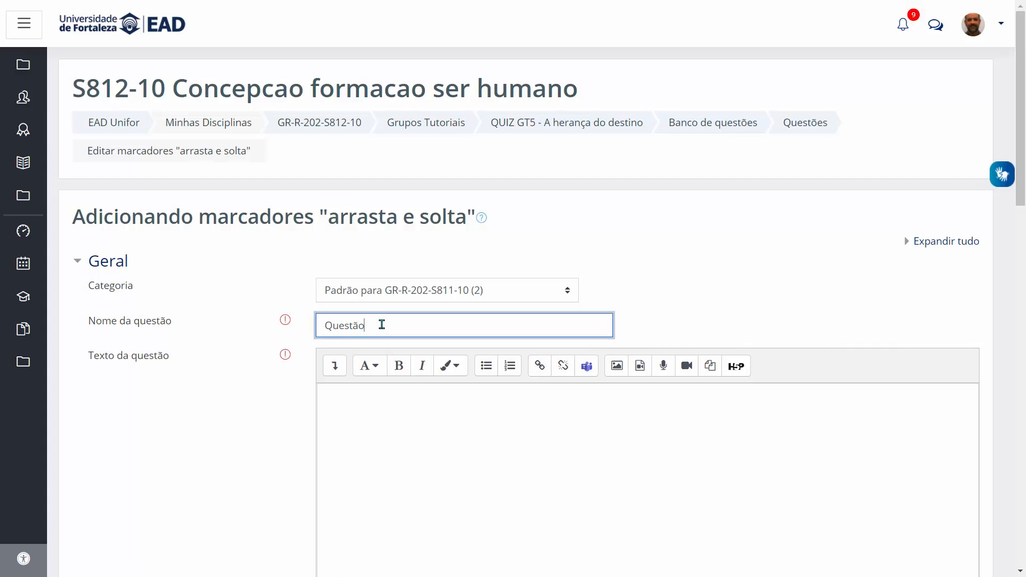
text(Questão tutorial 2)
click(497, 469)
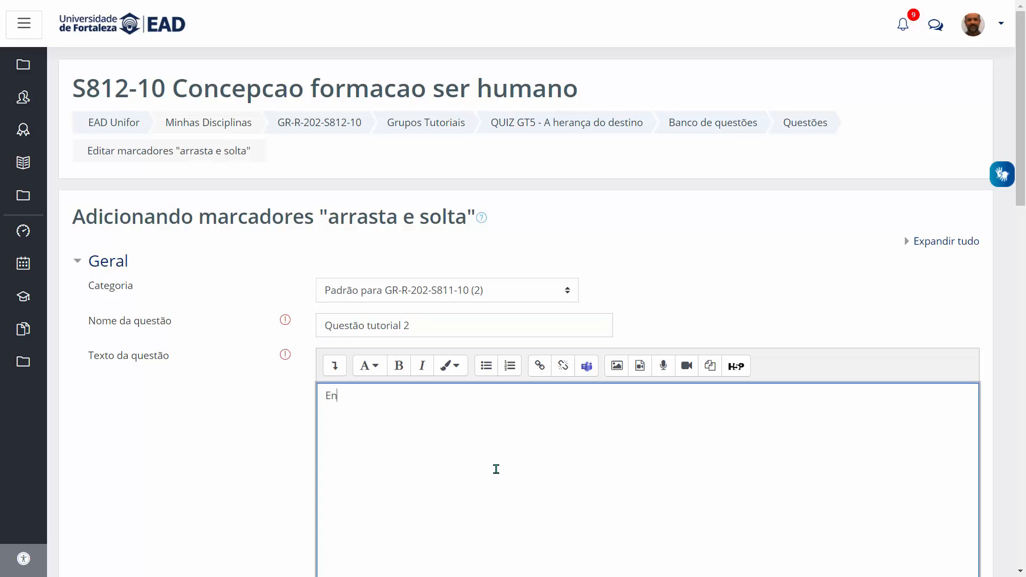
Upload Enunciado_Arrastar.png from the desktop as the question's background image.
scroll(275, 266, down, 5)
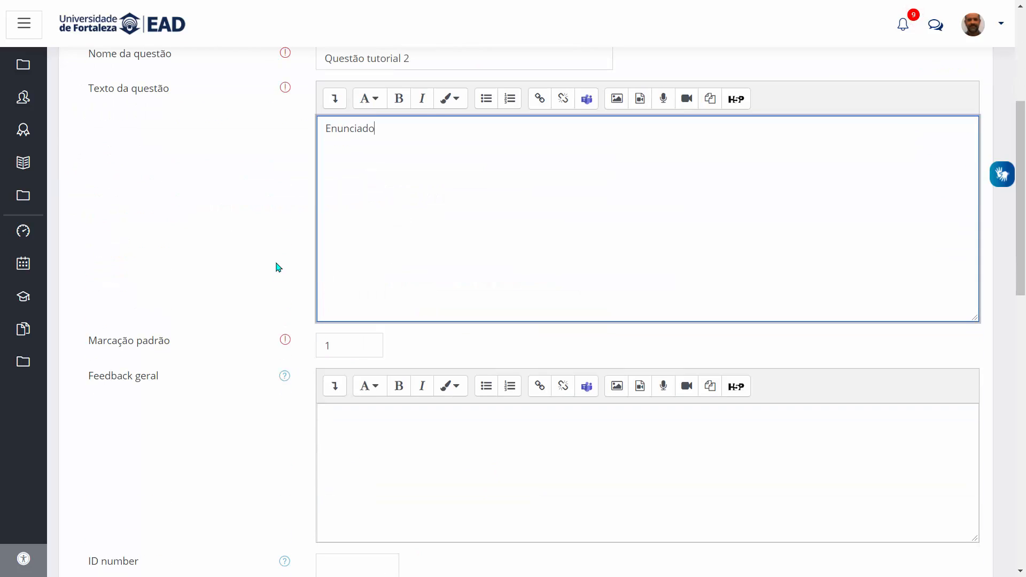
scroll(361, 295, down, 3)
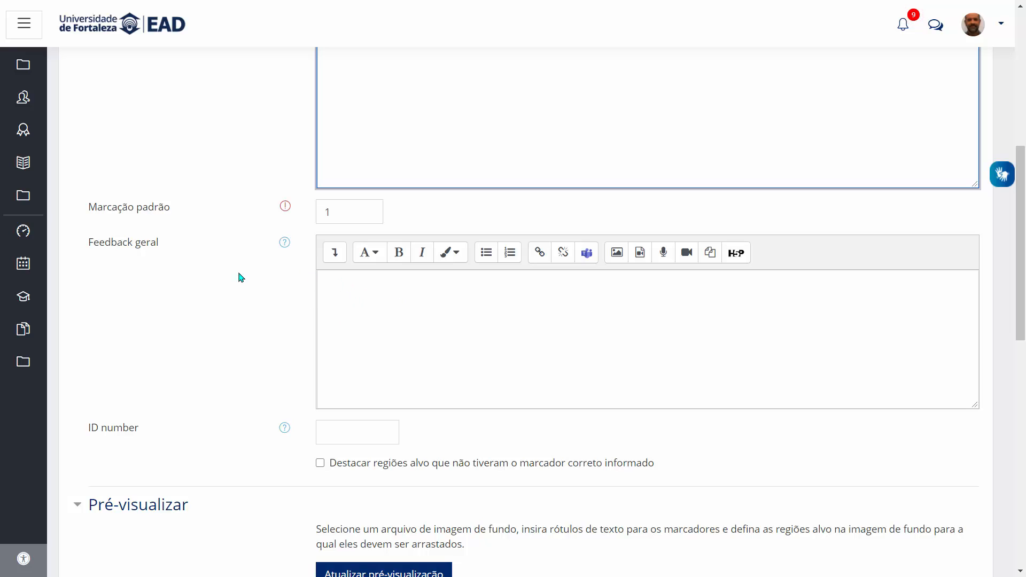
scroll(239, 277, down, 5)
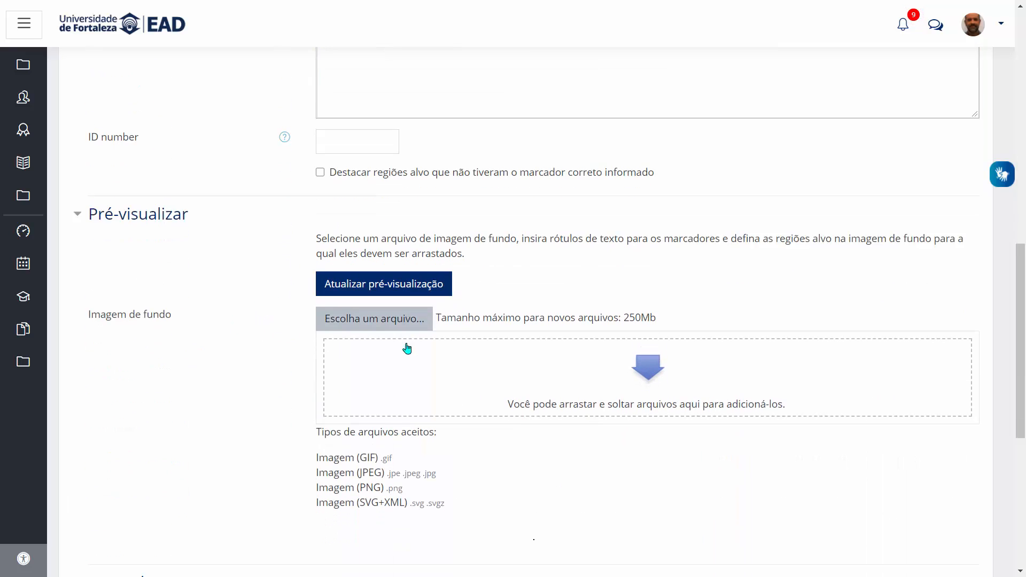
click(360, 277)
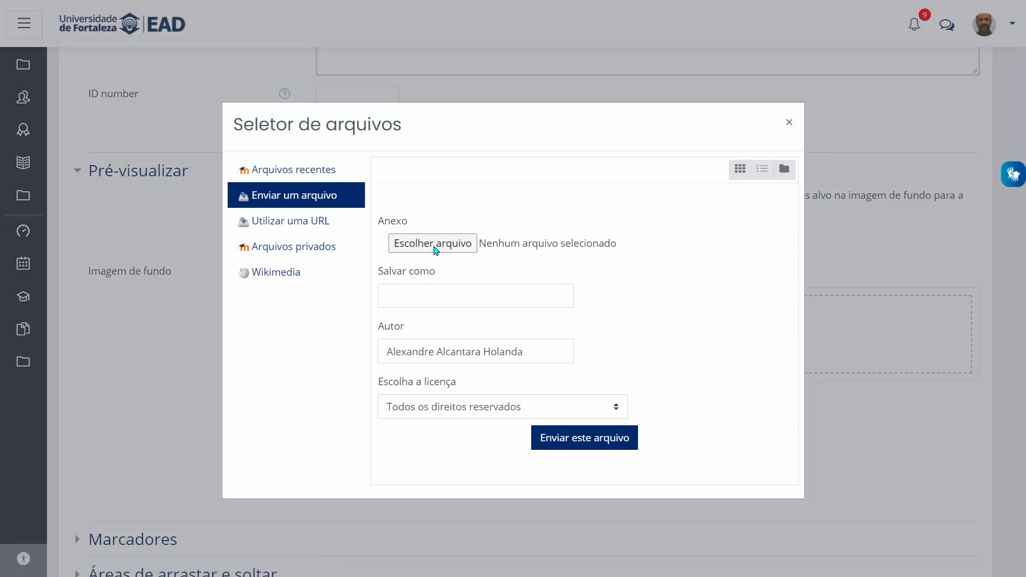
click(434, 245)
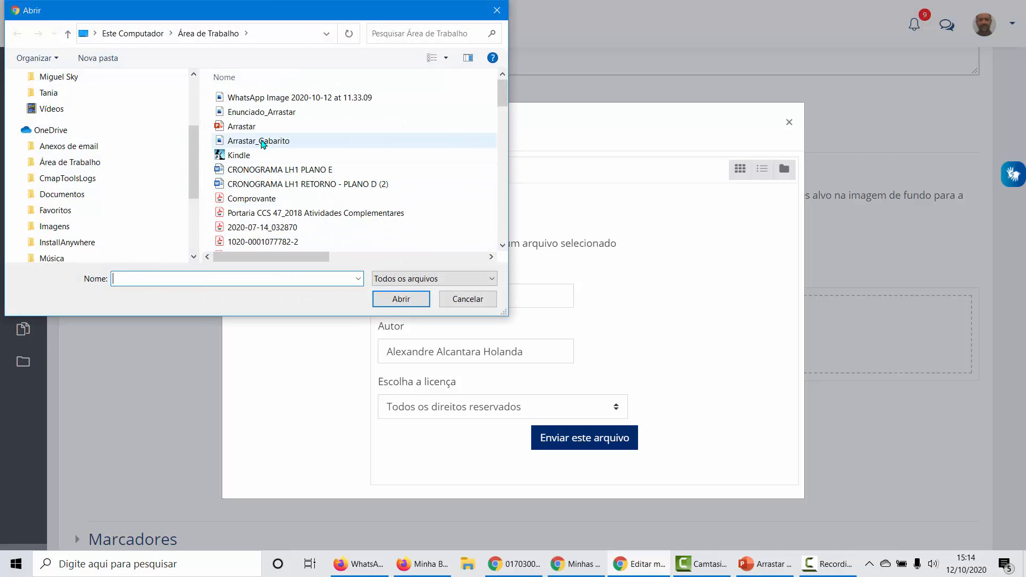
double_click(270, 111)
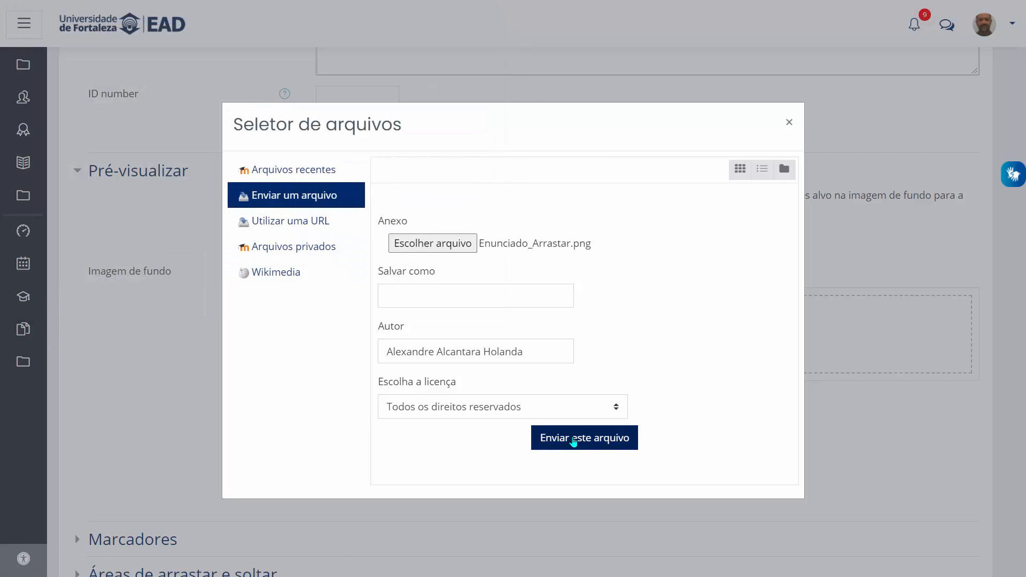
click(574, 442)
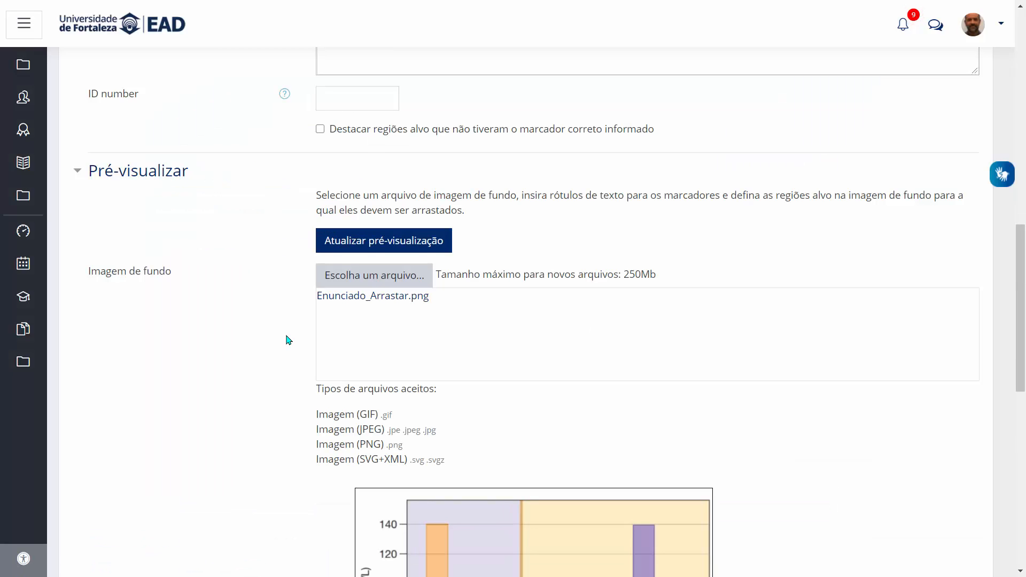
Define Marcador 1 as LIC and Marcador 2 as LEC for the question.
scroll(289, 340, down, 5)
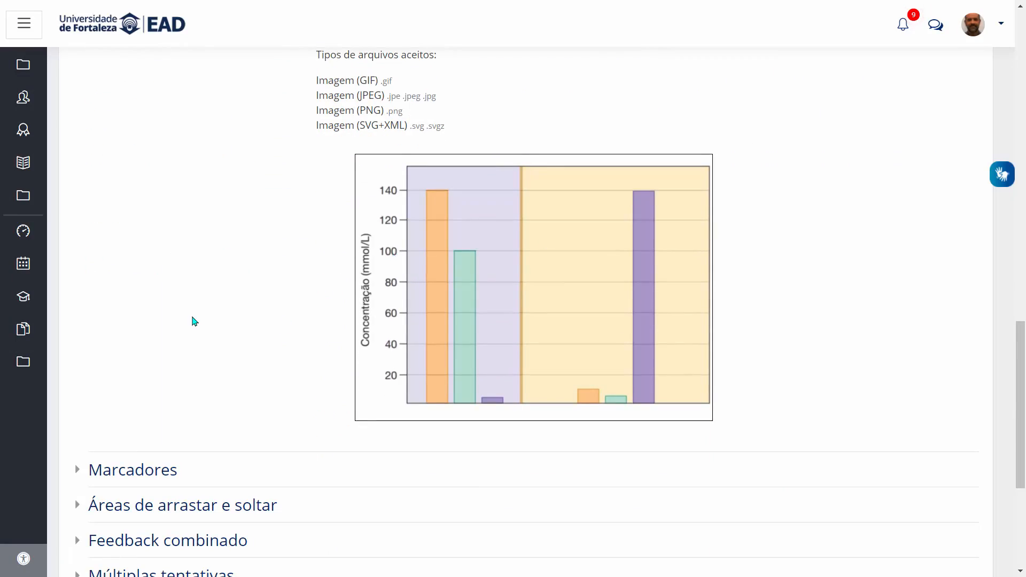
scroll(192, 321, down, 3)
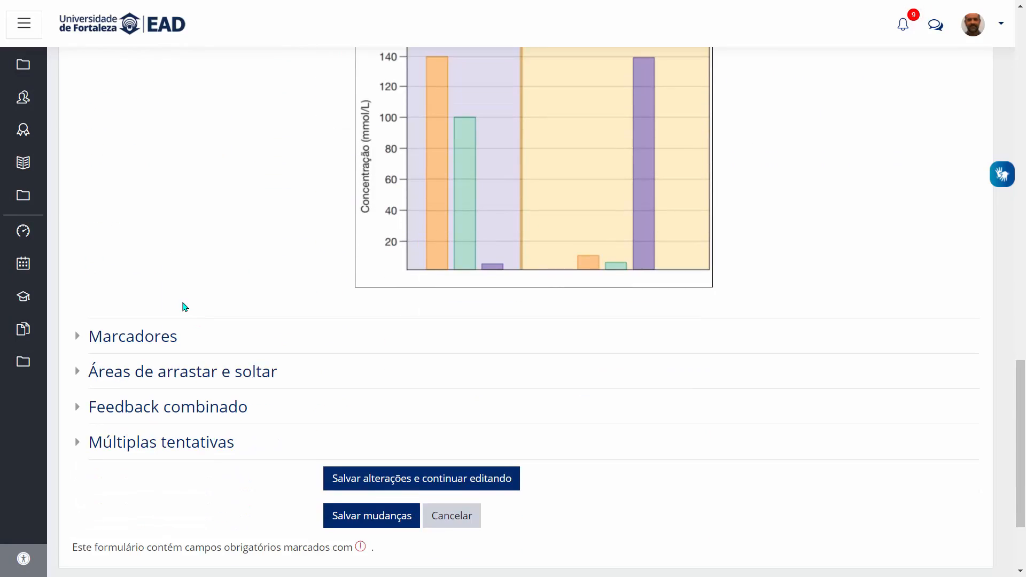
click(120, 341)
scroll(121, 343, down, 1)
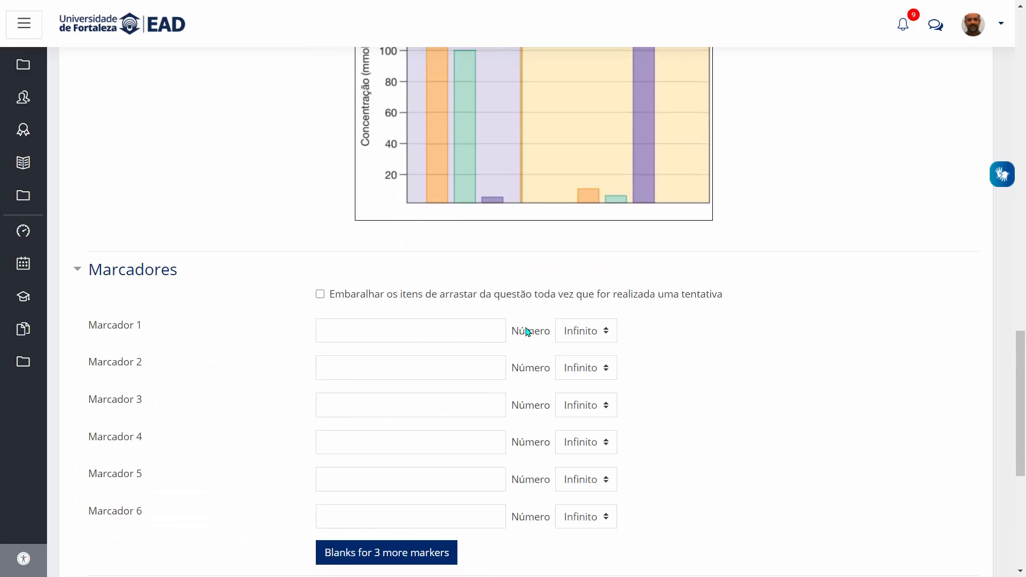
click(469, 323)
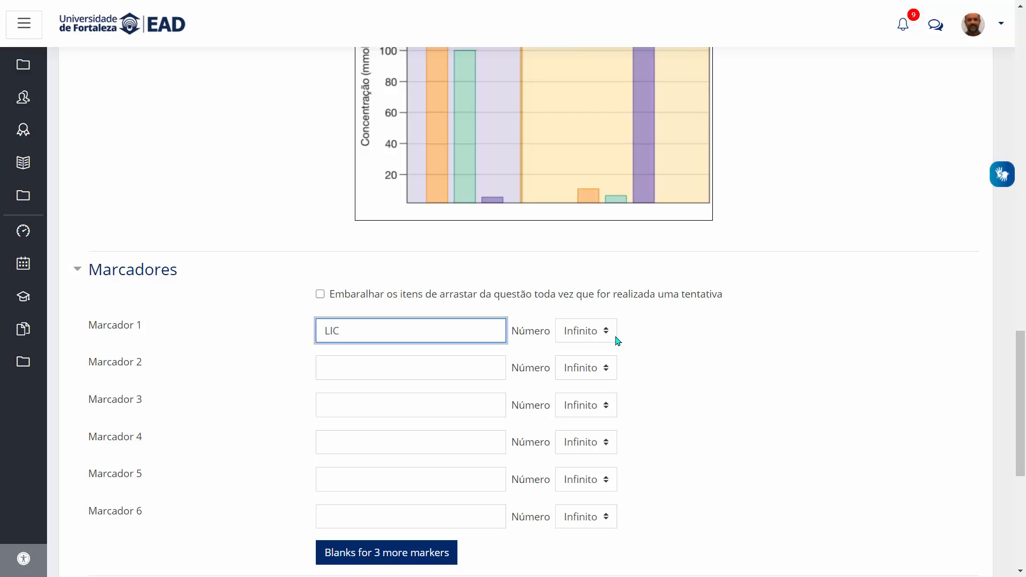
click(486, 365)
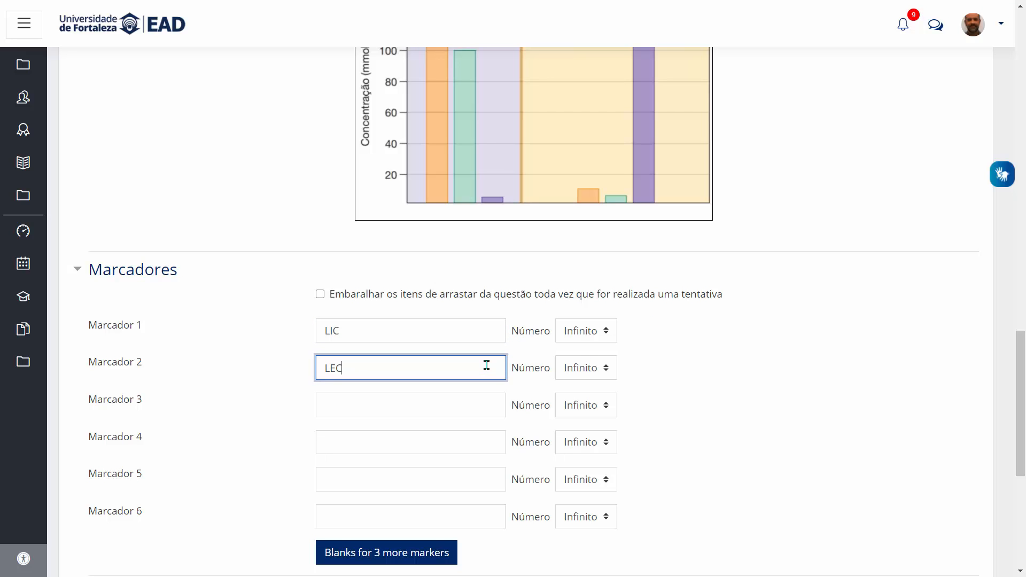
Set the Número of both the LIC and LEC markers to 1.
click(603, 335)
scroll(651, 336, up, 3)
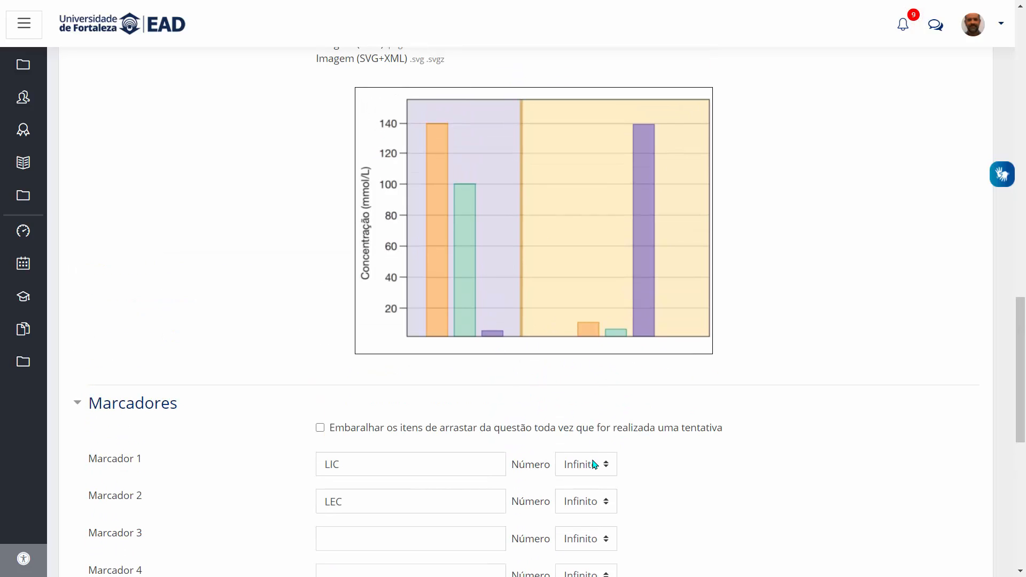
click(595, 464)
key(Down)
key(Return)
click(577, 506)
click(570, 409)
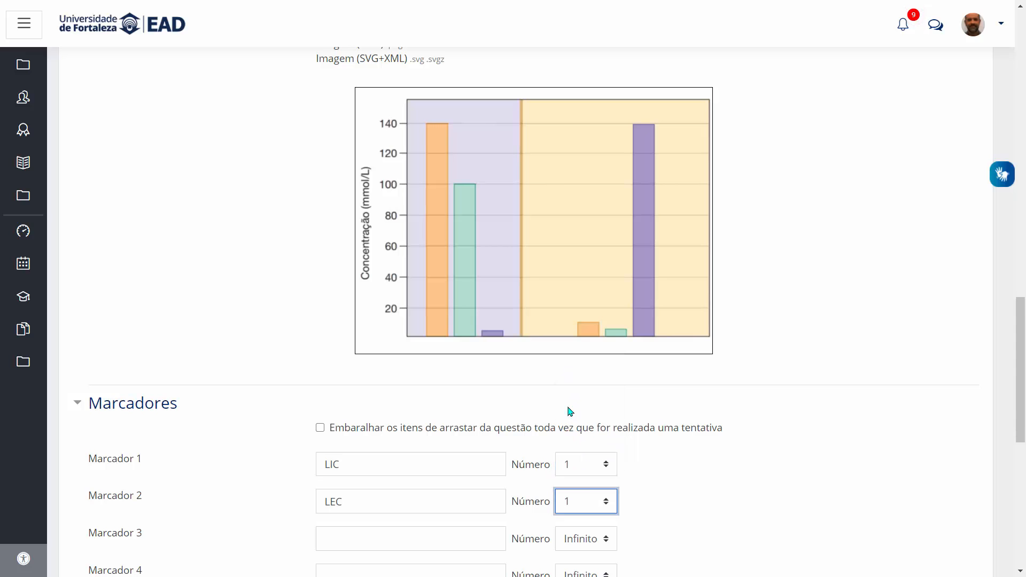
Expand the Áreas de arrastar e soltar settings and collapse the Marcadores settings, keeping the chart close to the drop areas.
scroll(652, 474, down, 5)
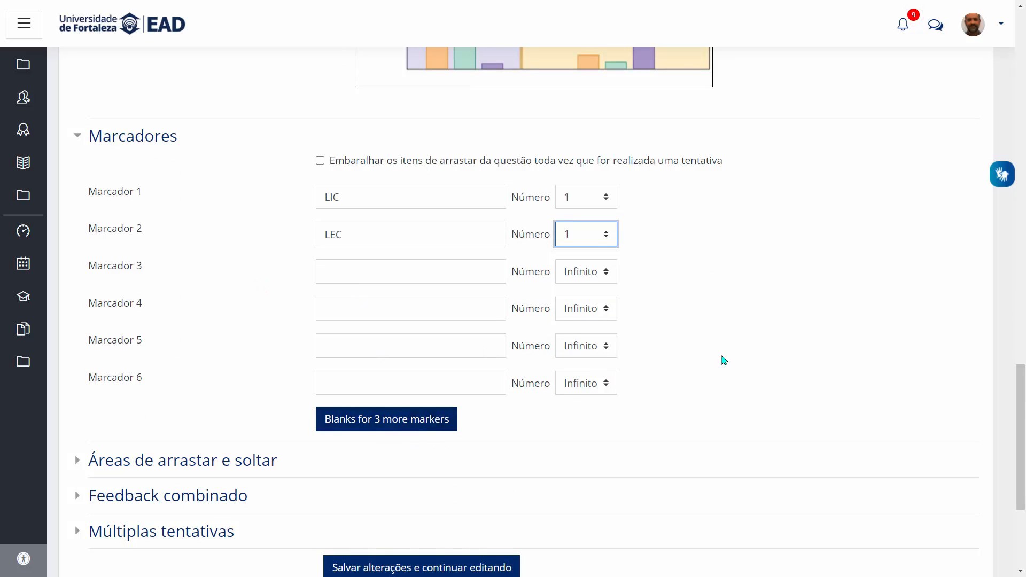
scroll(724, 357, down, 3)
click(179, 326)
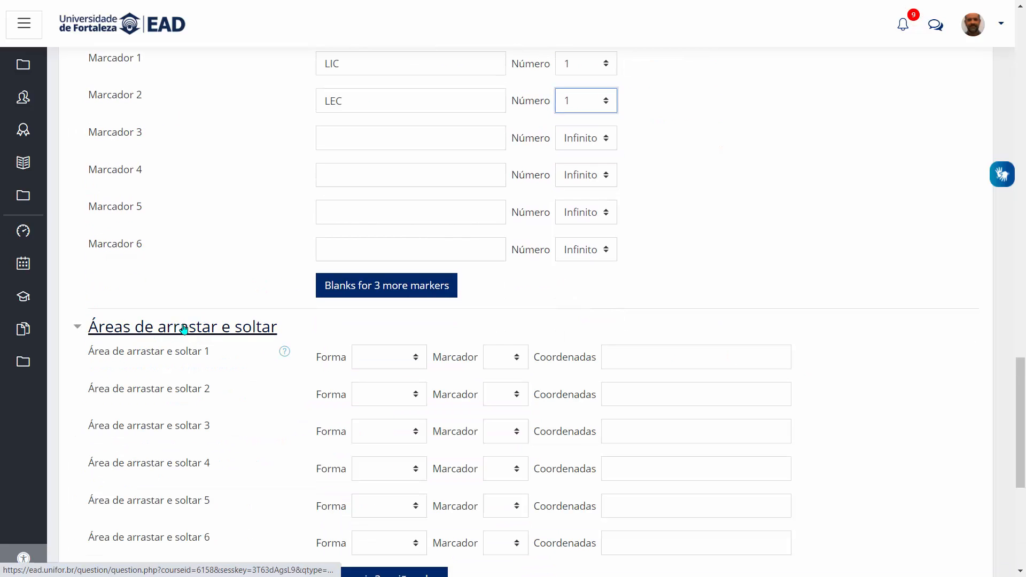
scroll(484, 318, down, 1)
click(517, 293)
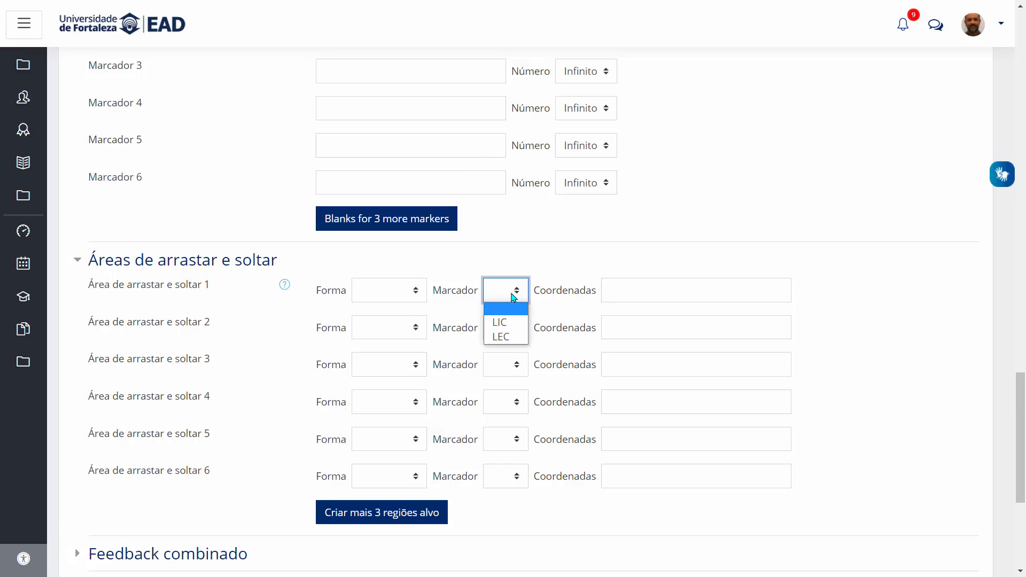
click(692, 217)
scroll(140, 189, up, 3)
click(80, 138)
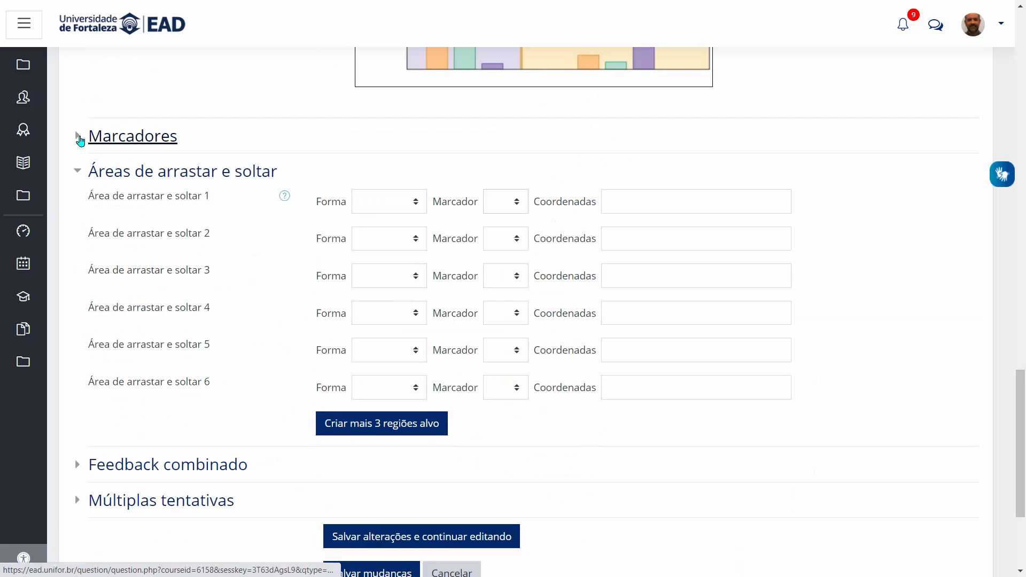
scroll(594, 184, up, 2)
scroll(594, 185, up, 2)
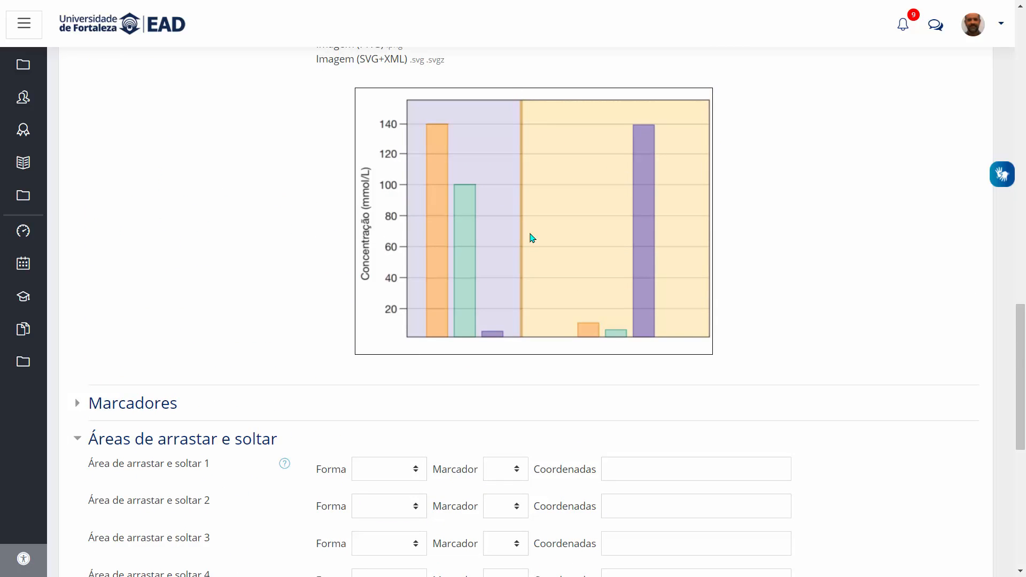
Review the shape options offered for drop area 1 against the regions of the chart.
scroll(529, 236, down, 1)
click(417, 405)
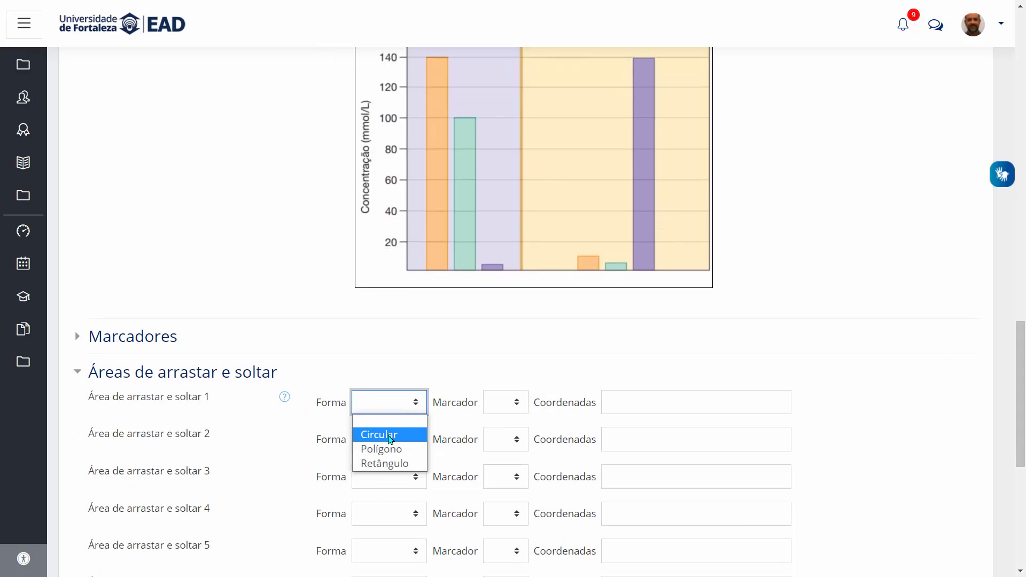
click(311, 291)
scroll(378, 202, up, 3)
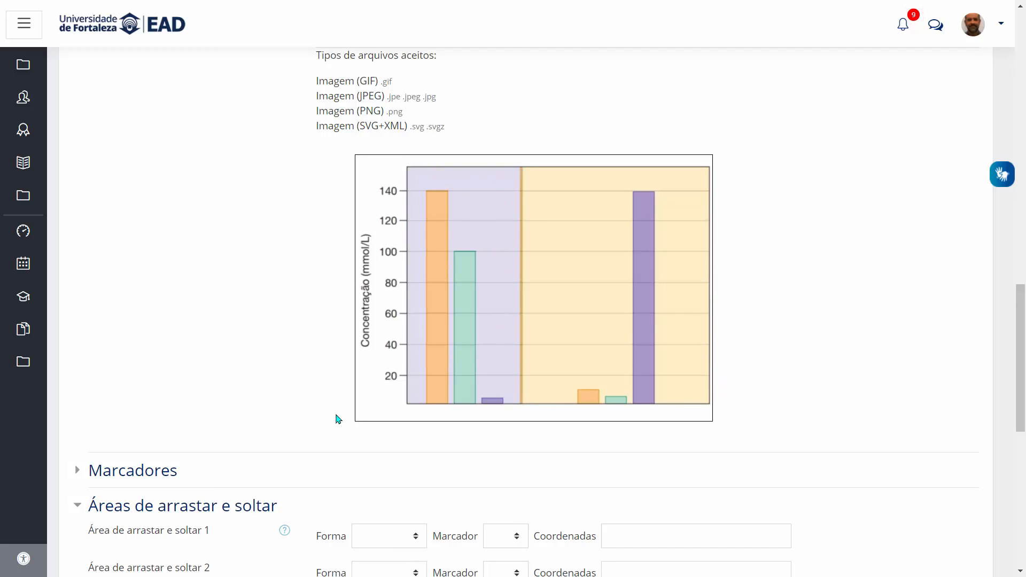
Set drop area 1 to Retângulo with marker LIC and fit it over the chart's yellow region, at about 248,17;281,356.
scroll(338, 419, down, 1)
click(405, 472)
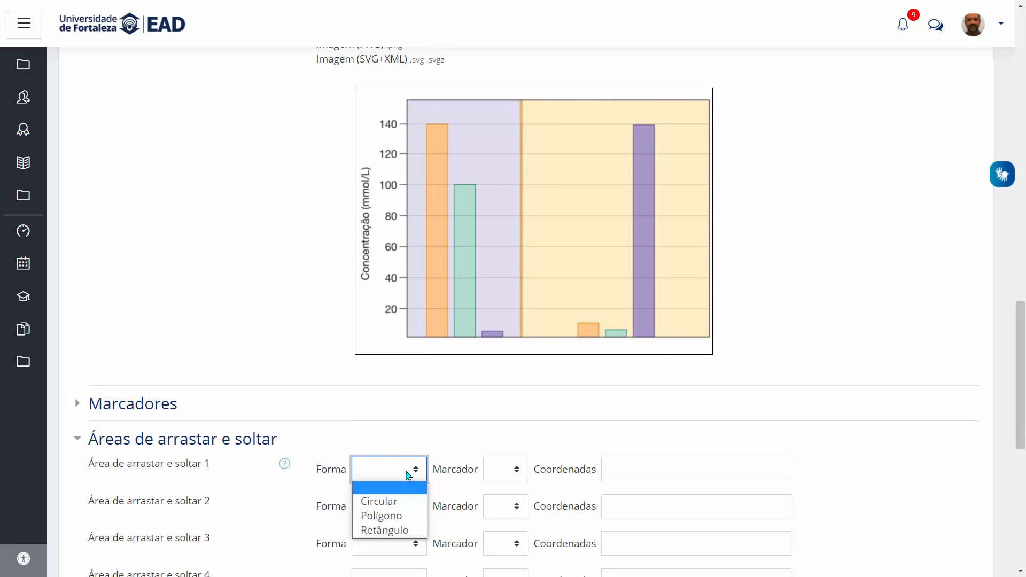
click(401, 530)
click(498, 477)
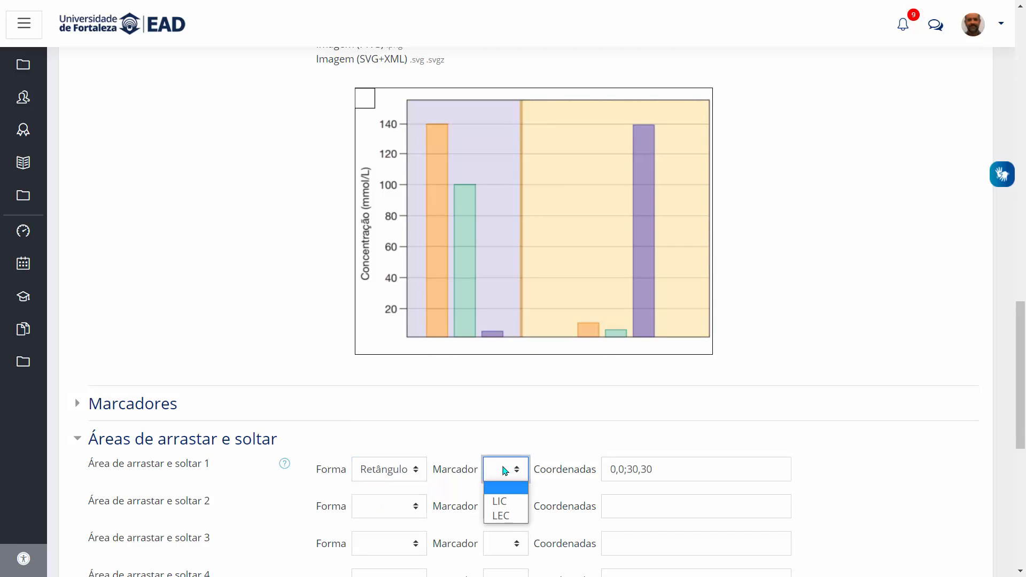
click(526, 500)
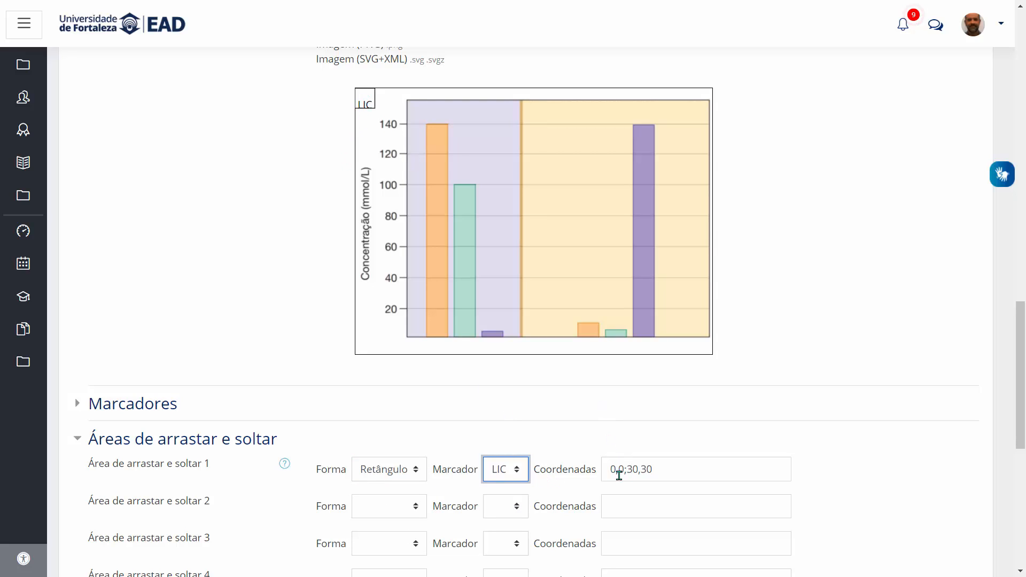
click(368, 101)
drag(369, 101, 709, 338)
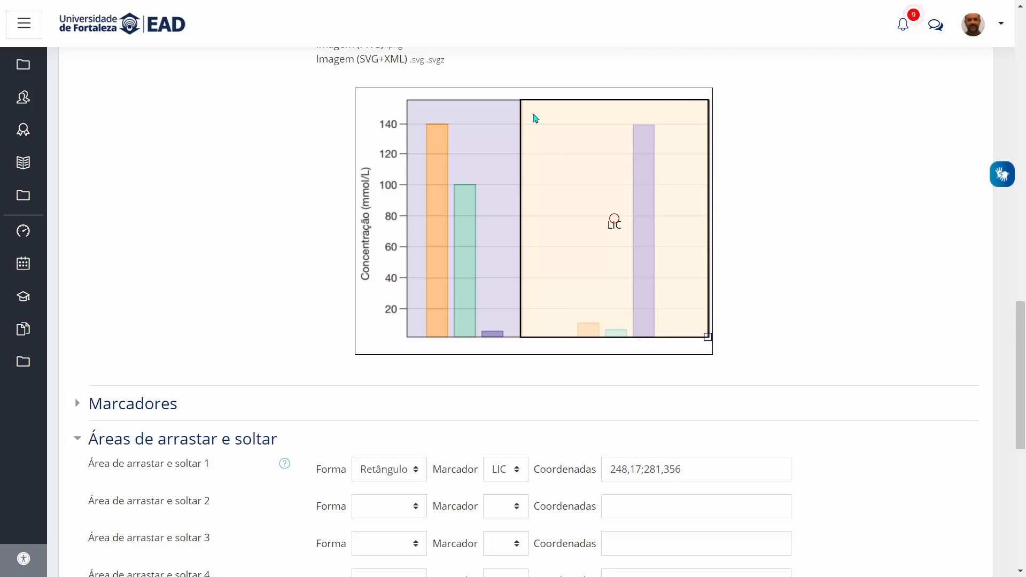
Set drop area 2 to Retângulo with marker LEC and fit it over the chart's purple region, at about 79,19;170,353.
scroll(427, 377, down, 1)
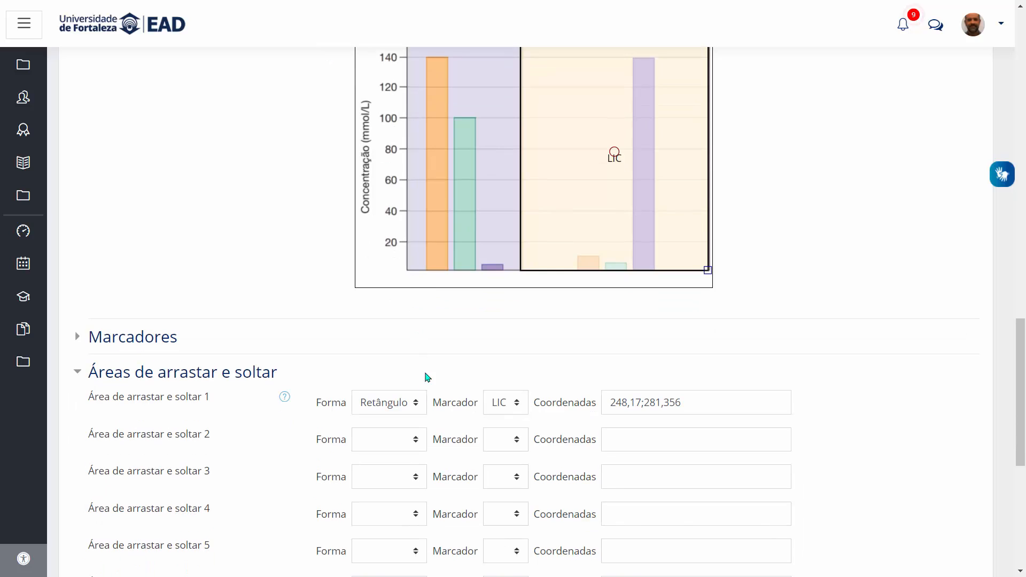
click(511, 445)
click(503, 486)
click(416, 440)
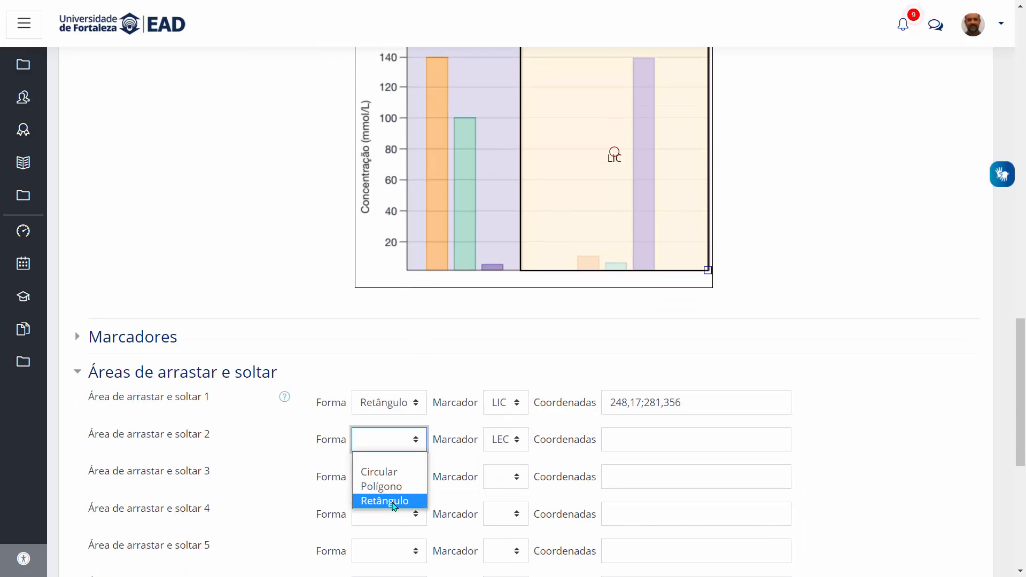
click(377, 499)
scroll(288, 228, up, 2)
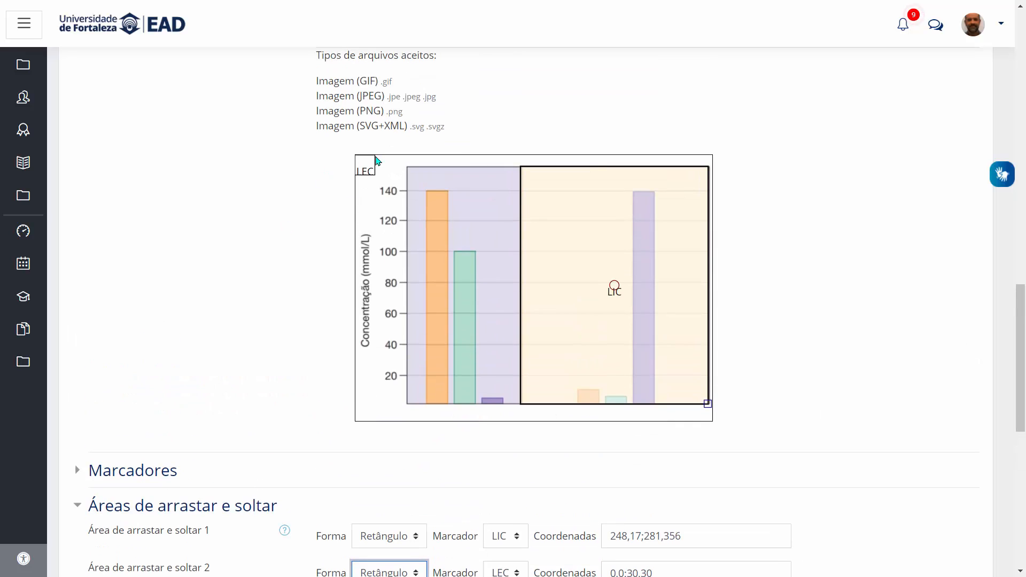
click(365, 171)
drag(365, 171, 521, 404)
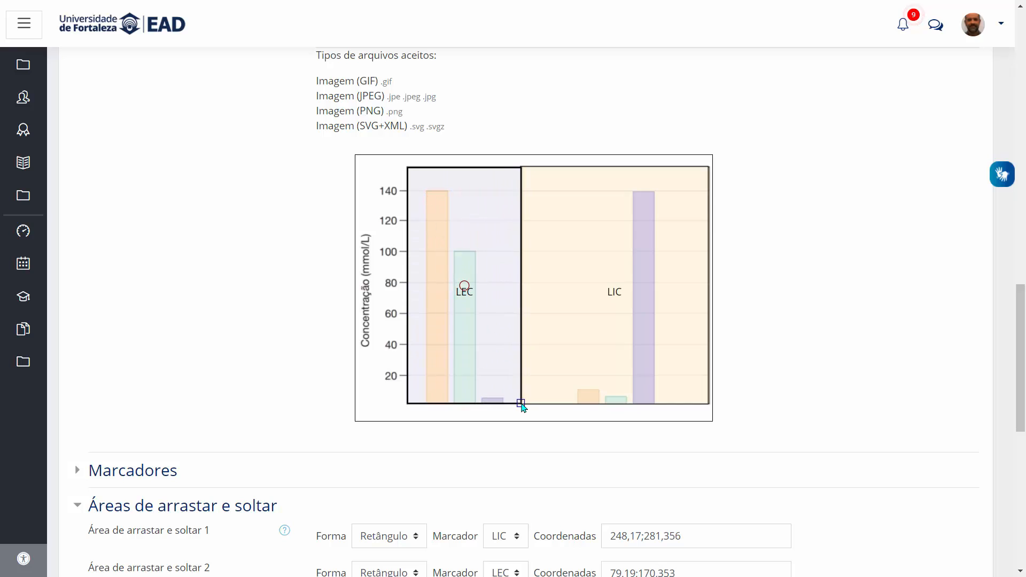
Check both drop areas on the chart and the remaining settings down to the save options.
scroll(758, 243, down, 3)
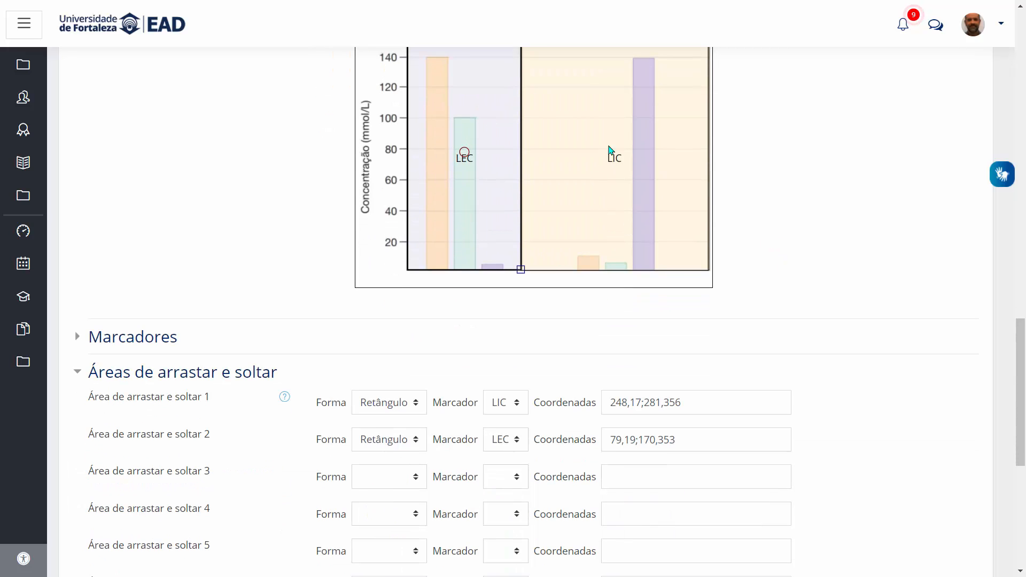
scroll(690, 219, up, 3)
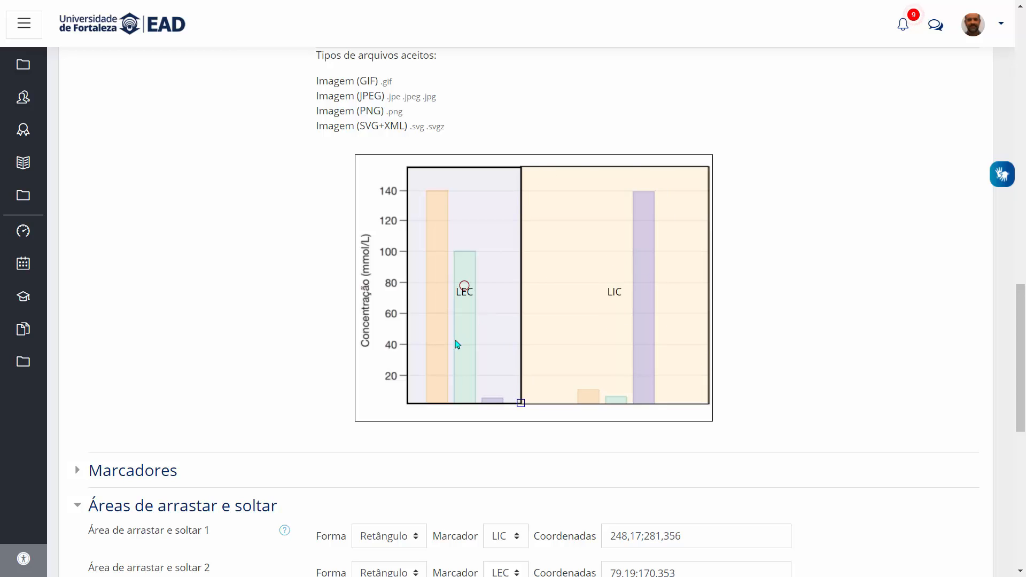
scroll(500, 355, down, 7)
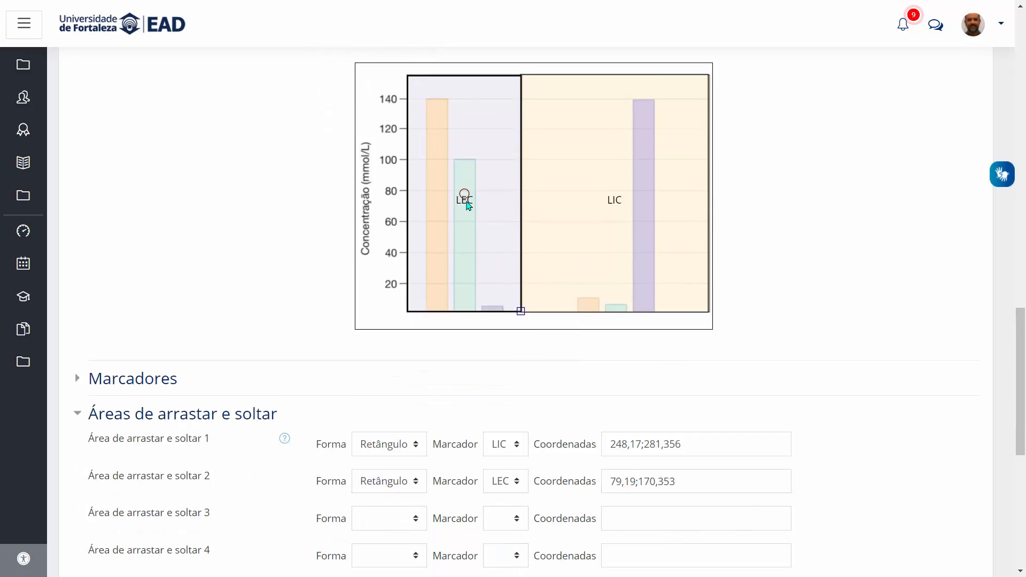
scroll(415, 385, down, 4)
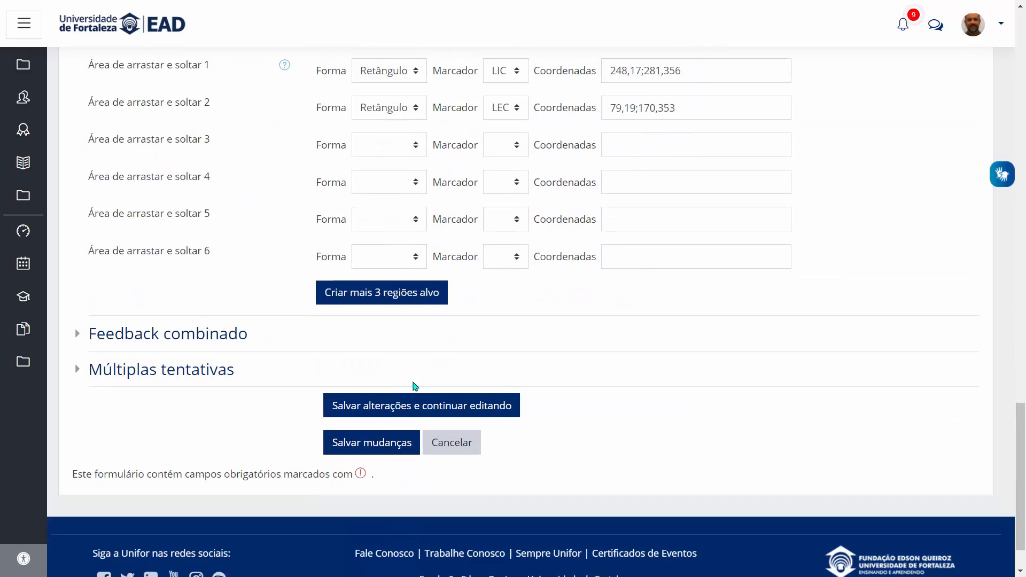
Save the markers question while continuing to edit it, and open its preview.
click(390, 344)
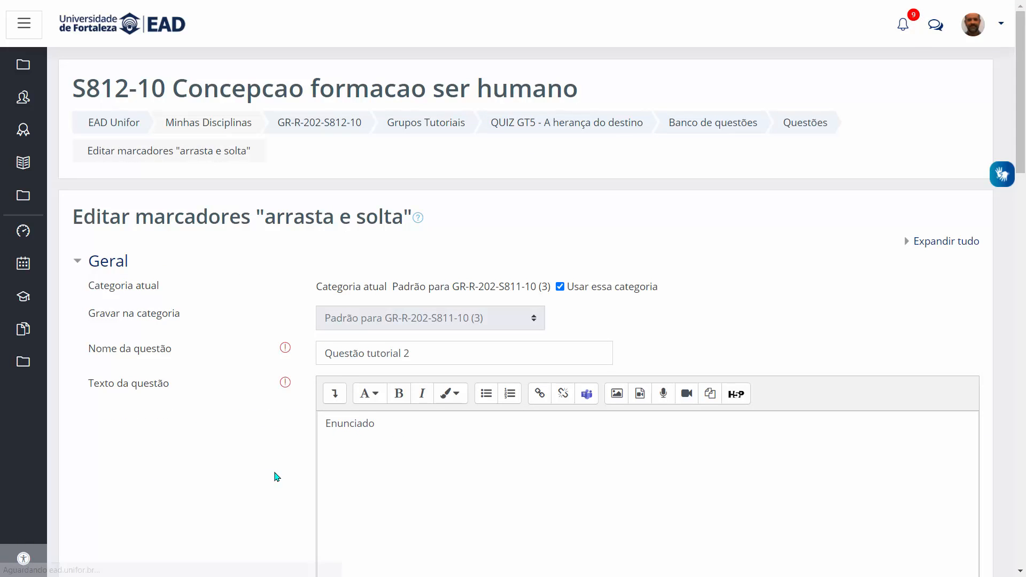
scroll(276, 476, down, 20)
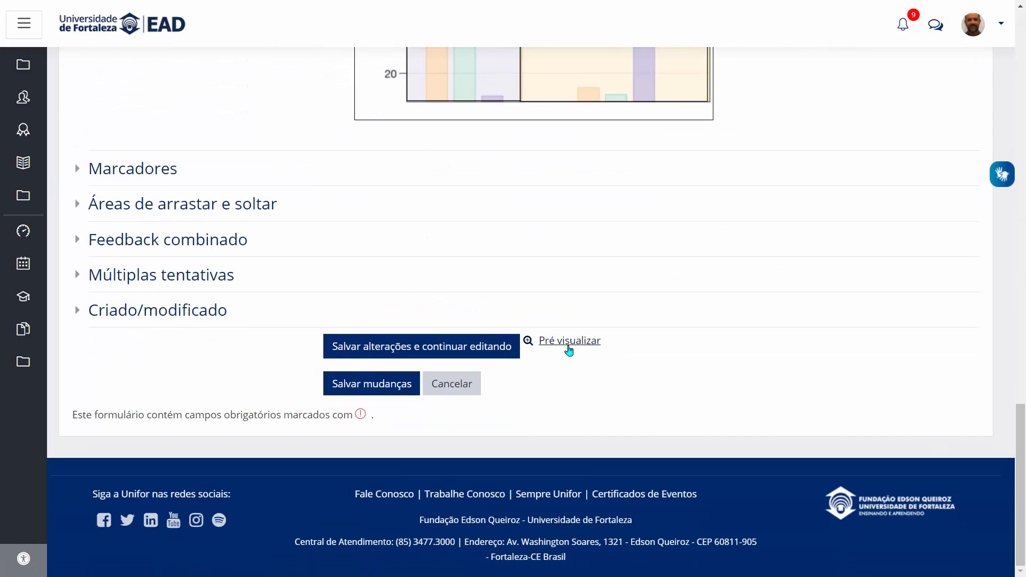
click(569, 349)
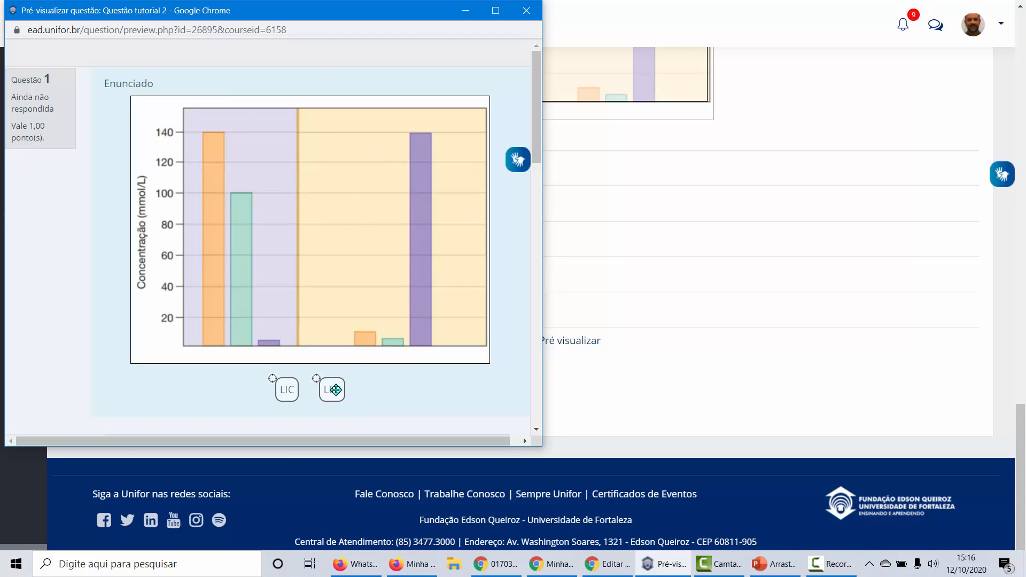
Place LEC on the chart's purple region and LIC at the yellow region's lower corner in the preview, and submit the answer.
drag(332, 390, 205, 129)
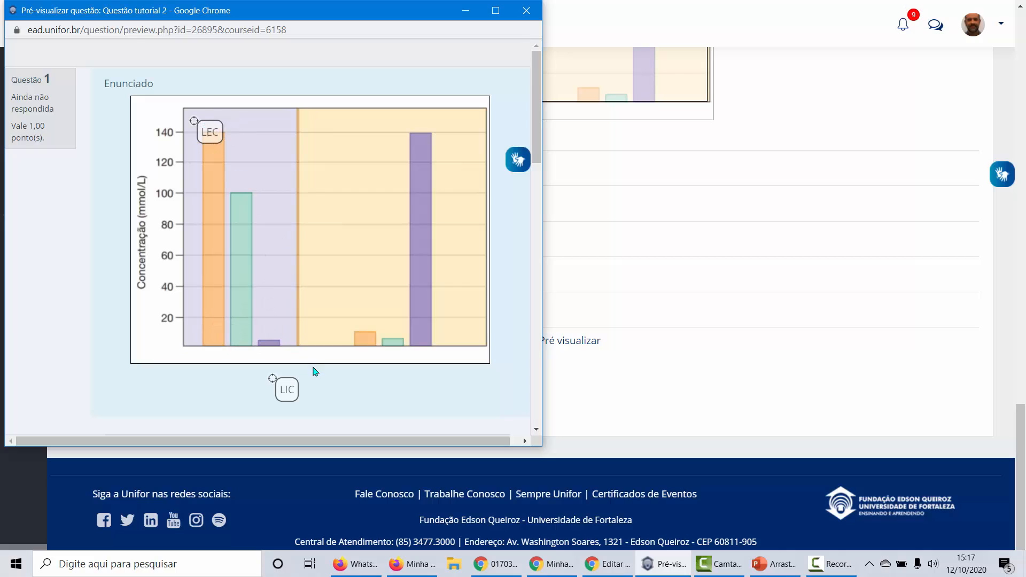
drag(283, 386, 493, 348)
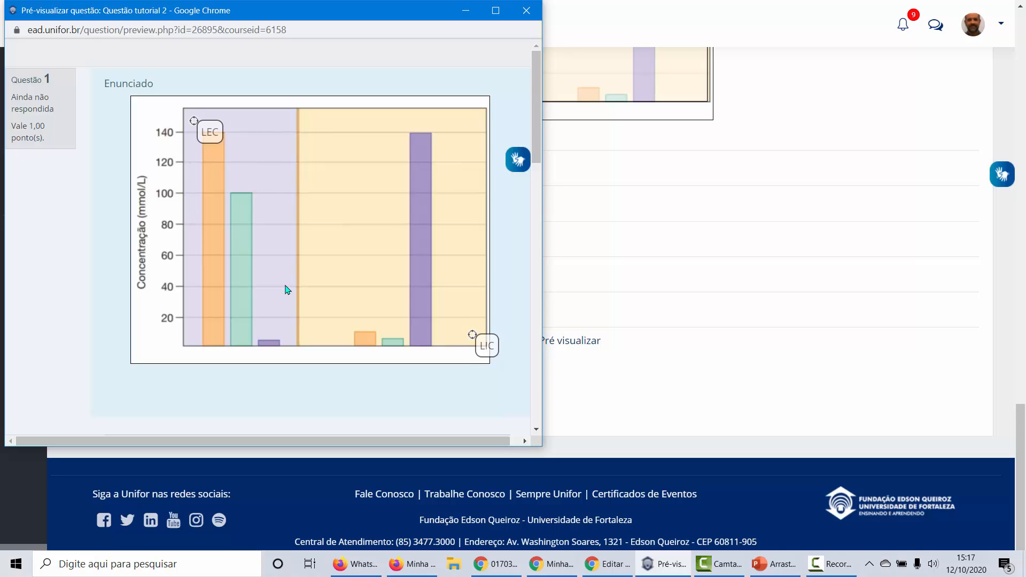
scroll(287, 290, down, 5)
click(375, 179)
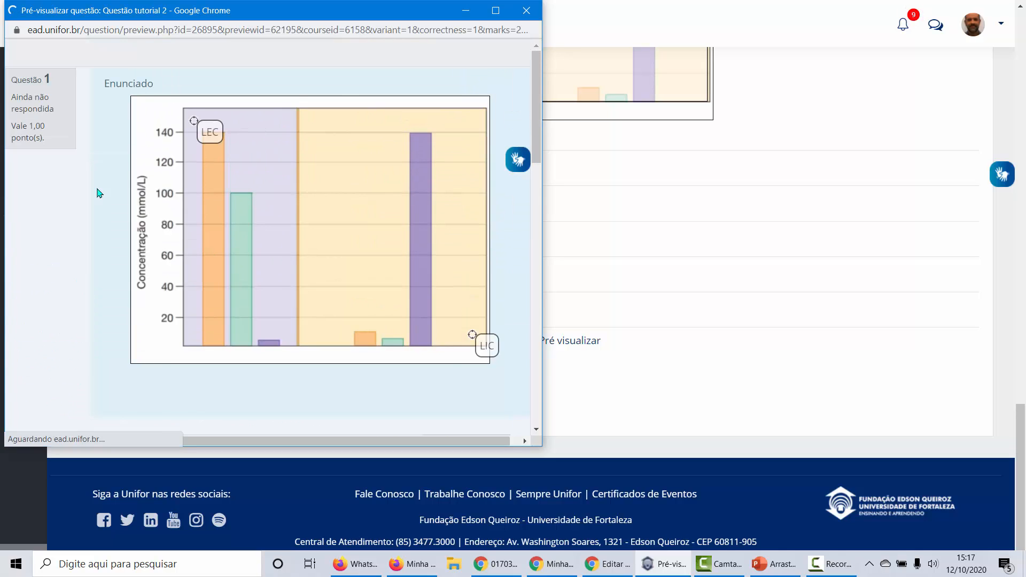
Review the graded answer and its feedback, and close the question preview.
scroll(243, 267, down, 1)
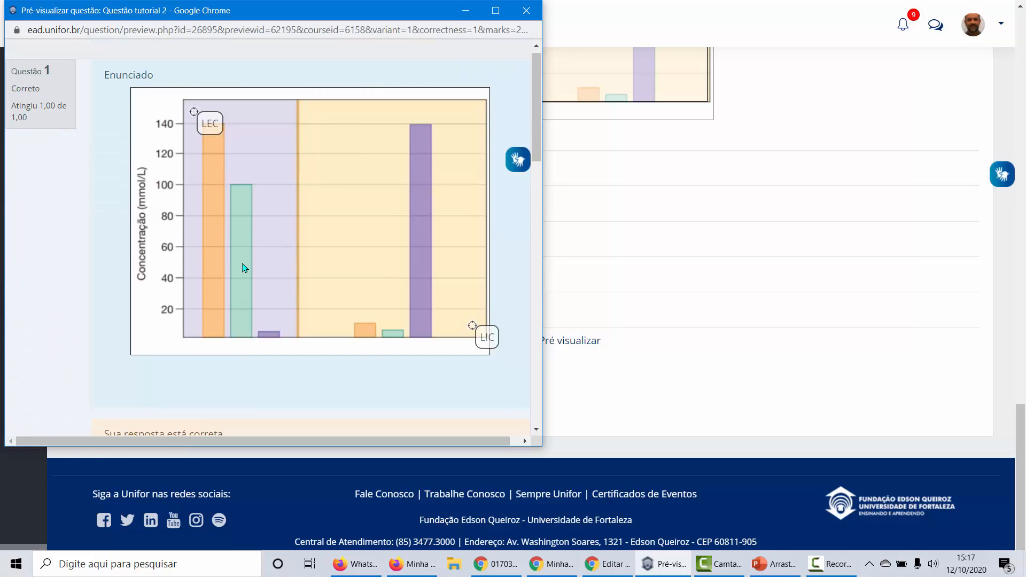
scroll(243, 267, down, 7)
scroll(206, 242, up, 8)
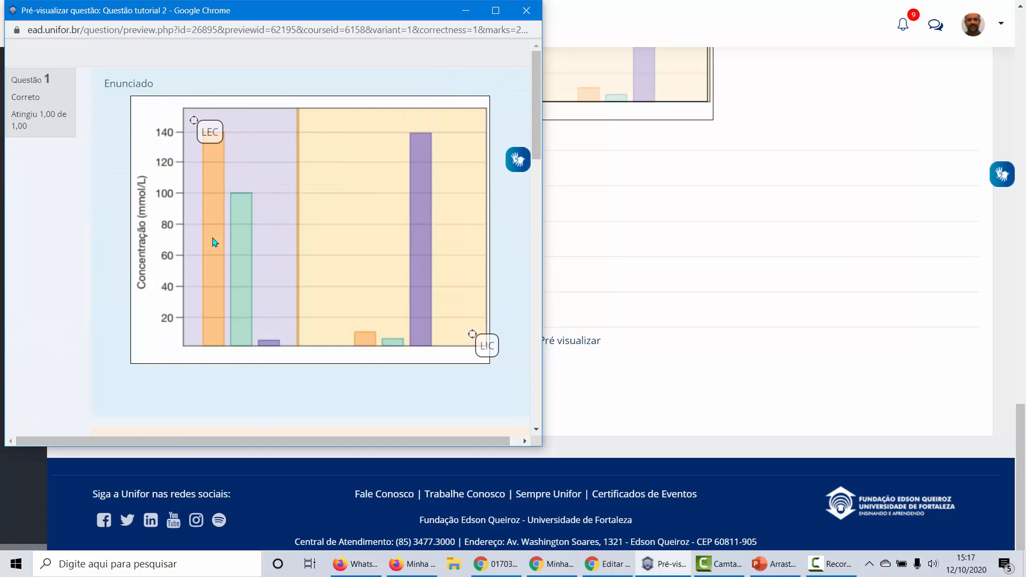
click(526, 10)
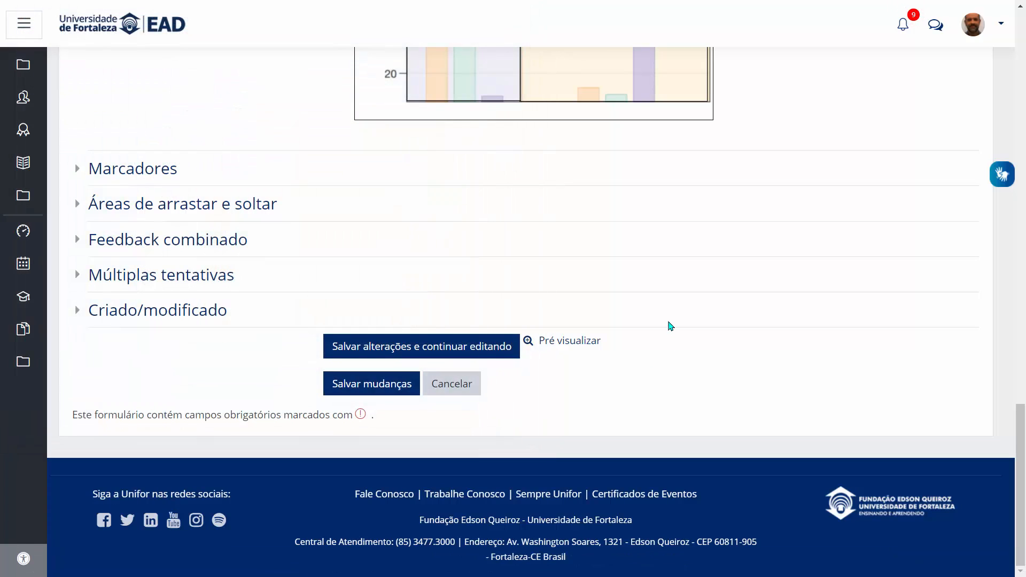
scroll(304, 332, up, 6)
scroll(302, 323, down, 3)
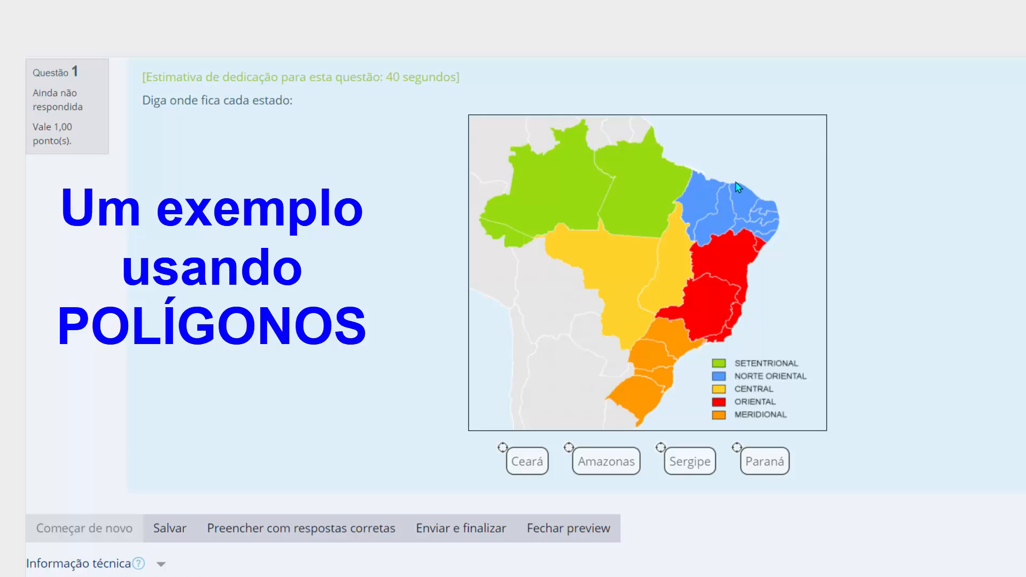
Place the Ceará, Amazonas, Sergipe and Paraná markers on their states on the Brazil map, and submit and finish the answer.
drag(527, 461, 744, 214)
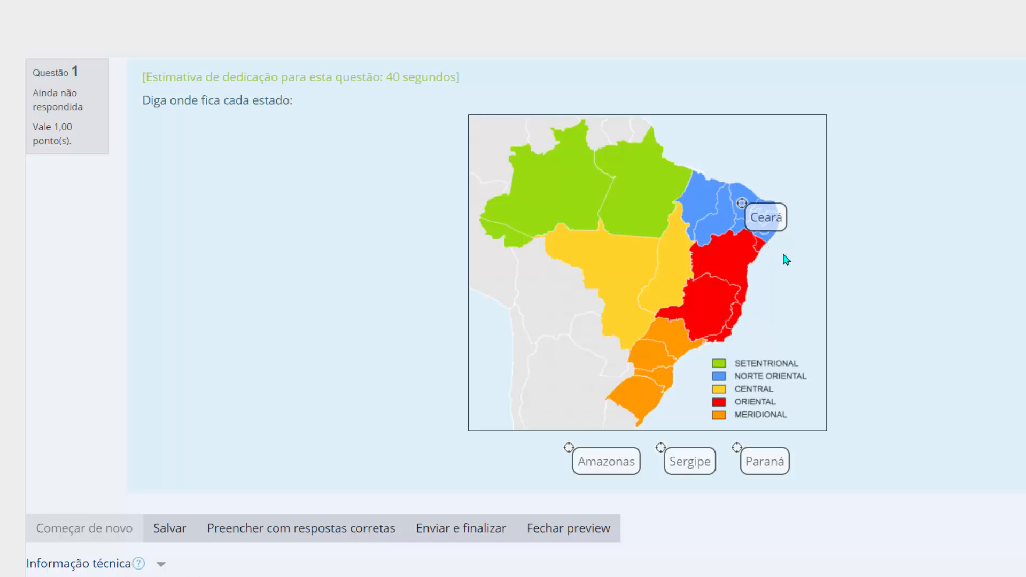
drag(628, 459, 621, 213)
drag(690, 466, 788, 265)
drag(764, 464, 677, 375)
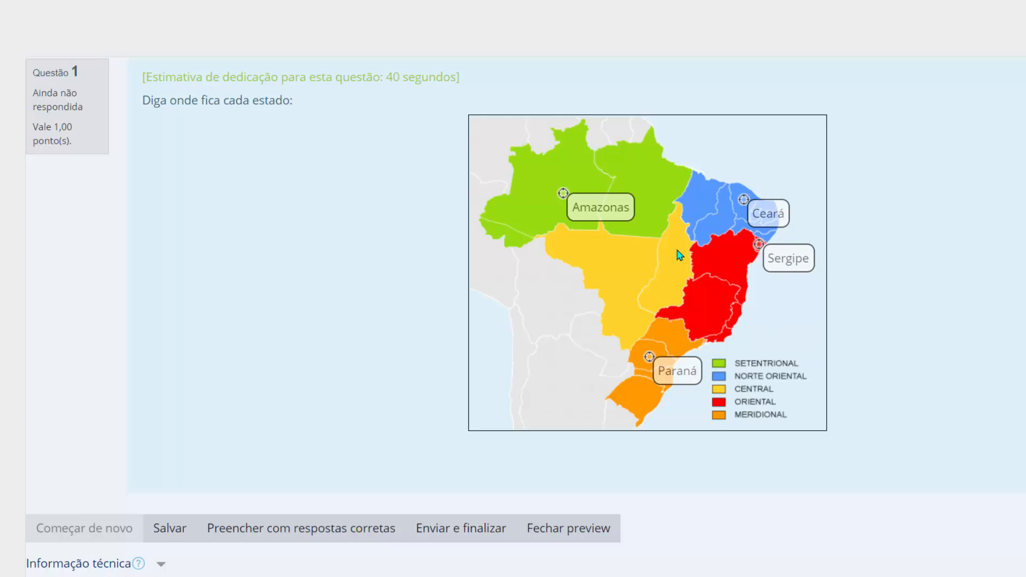
click(452, 535)
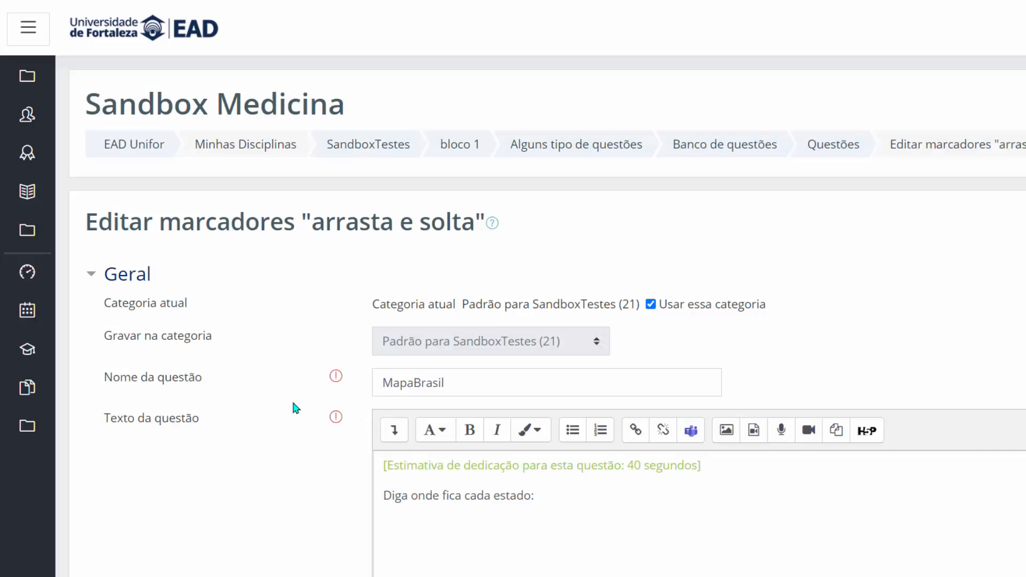
Examine the MapaBrasil question's polygon areas on the map and their shape, marker and coordinate settings.
scroll(299, 399, down, 15)
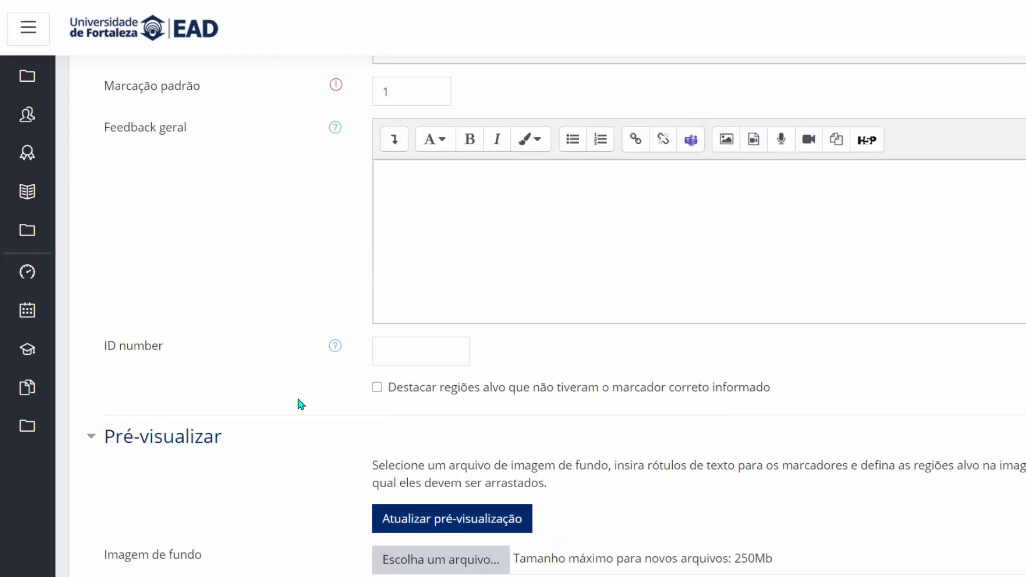
scroll(300, 400, down, 7)
scroll(458, 299, up, 1)
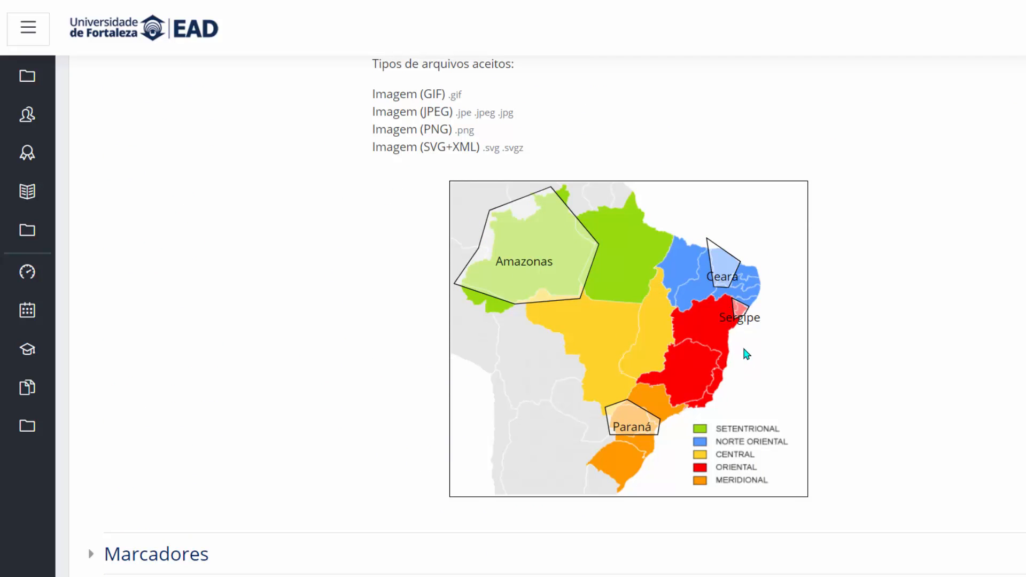
scroll(861, 447, down, 3)
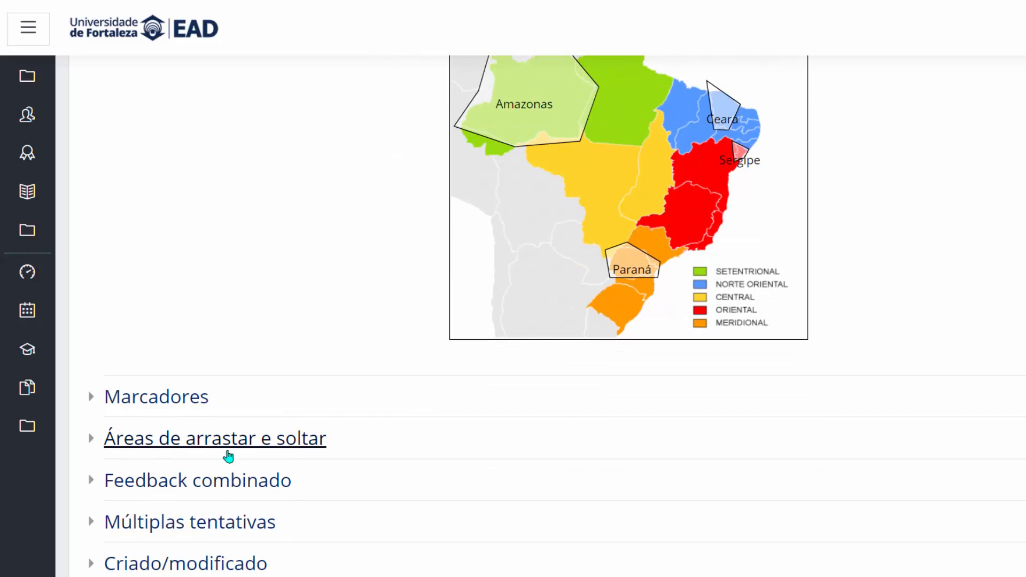
click(218, 449)
scroll(665, 428, down, 2)
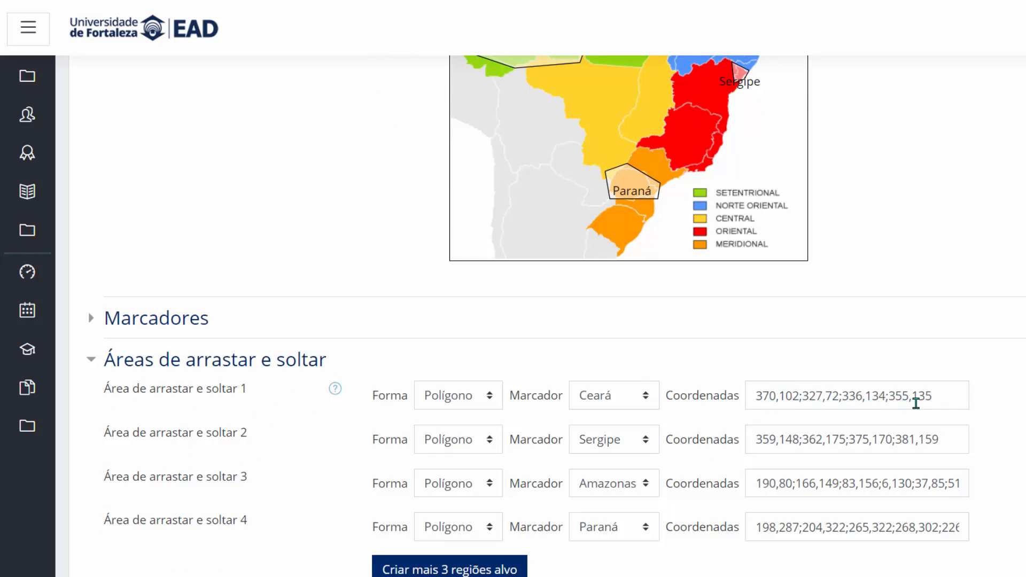
scroll(655, 323, up, 2)
scroll(582, 358, down, 2)
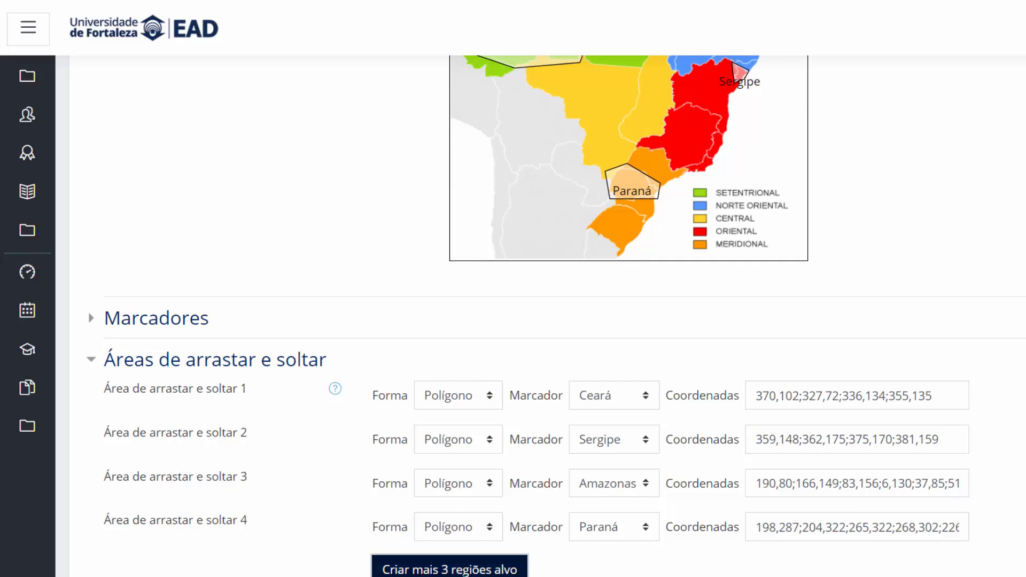
Add three more drop areas to the MapaBrasil question and set the shape of drop area 5 to Circular.
click(454, 570)
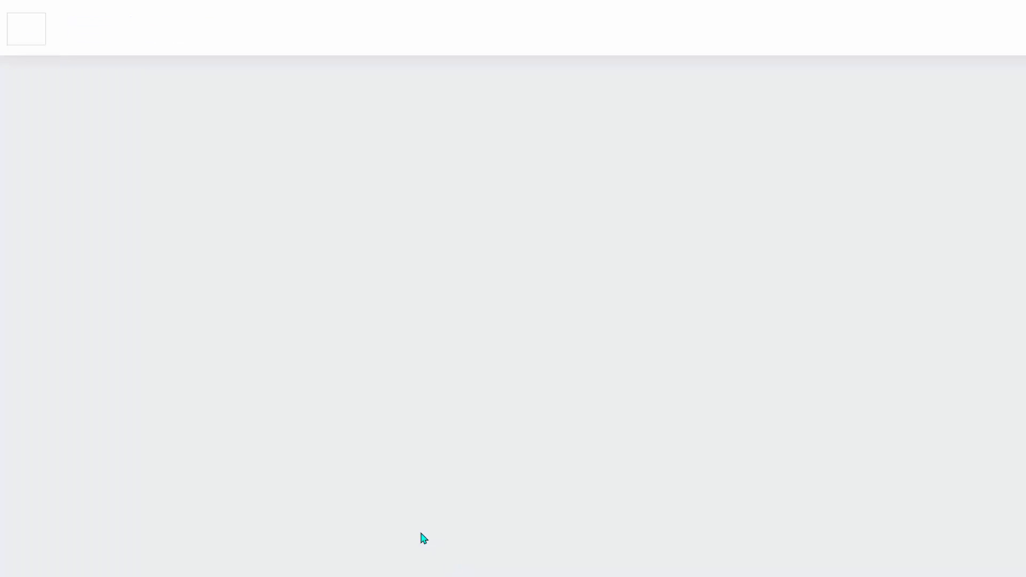
scroll(307, 427, down, 15)
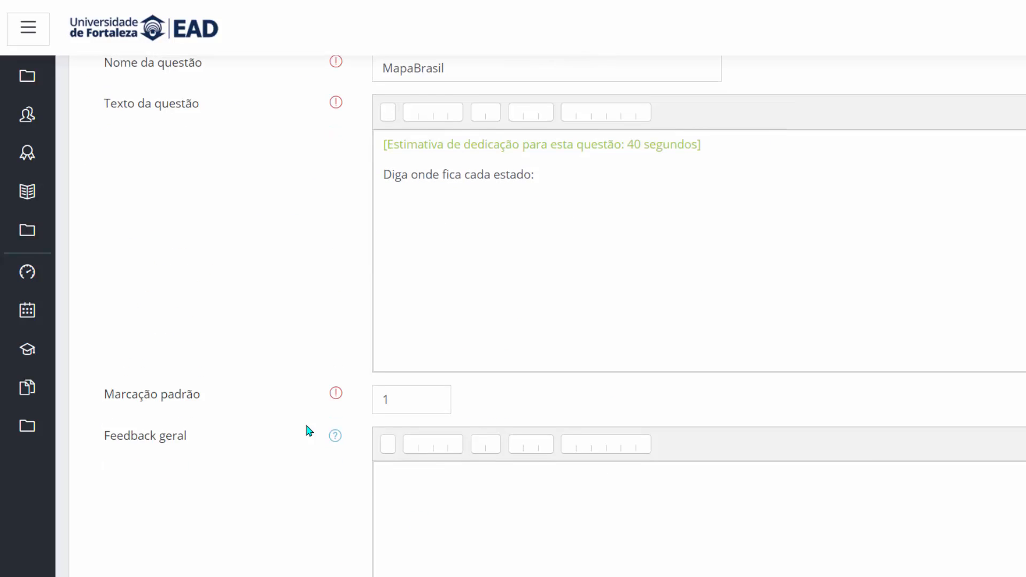
scroll(302, 430, down, 10)
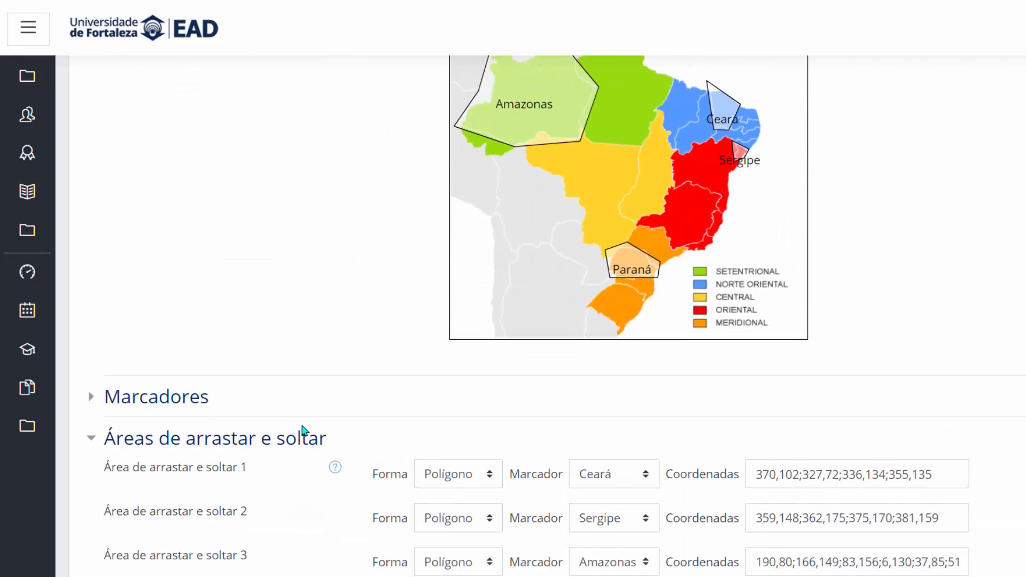
click(451, 497)
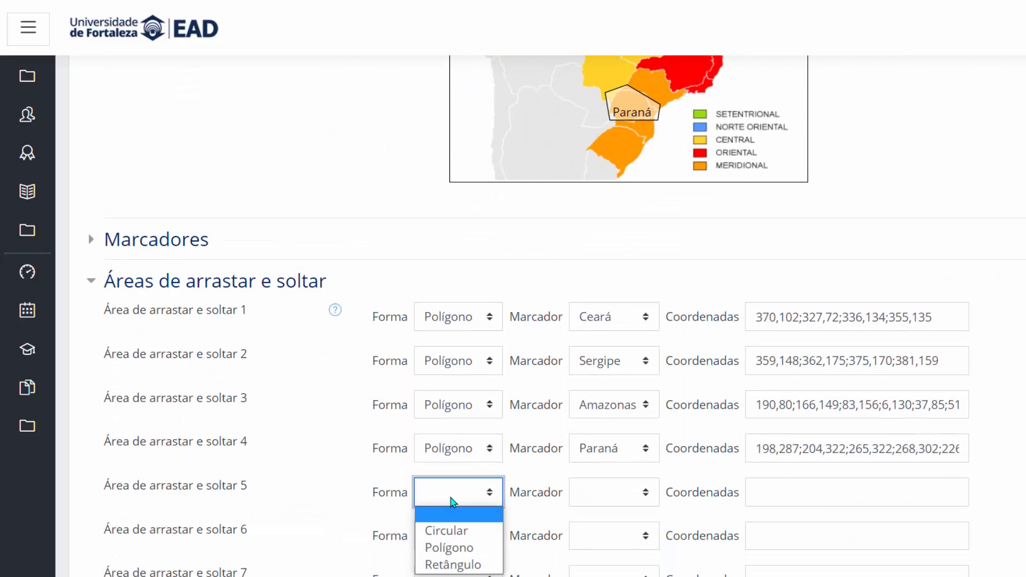
key(Down)
key(Return)
scroll(320, 236, up, 1)
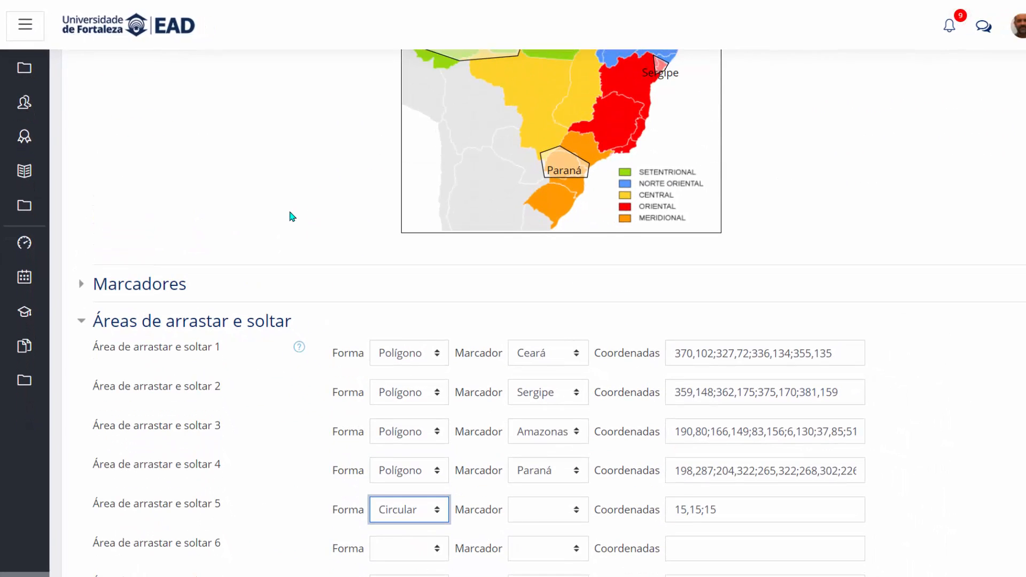
Check the markers offered for drop area 5 and add three blank markers to the question.
click(537, 516)
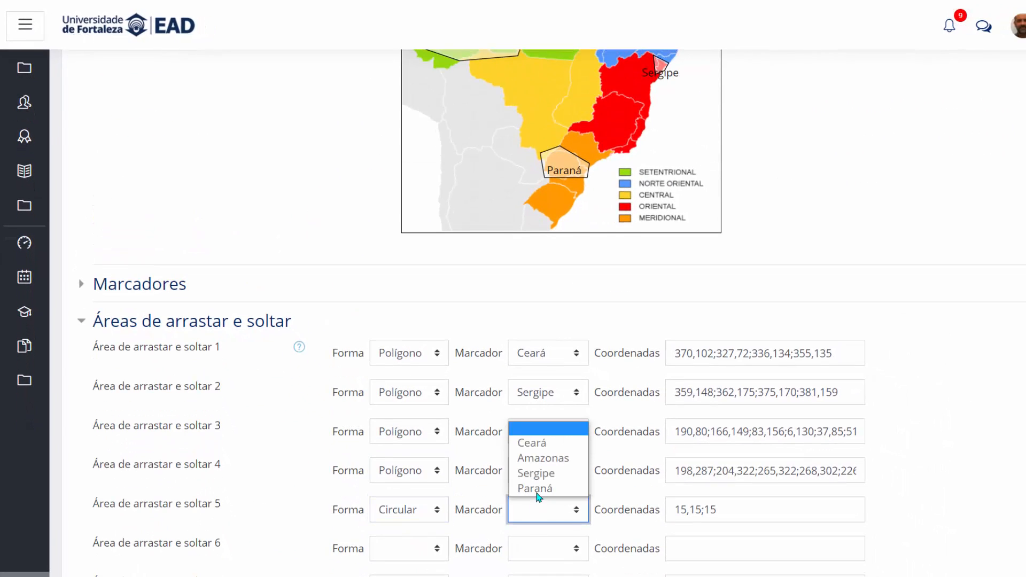
click(544, 505)
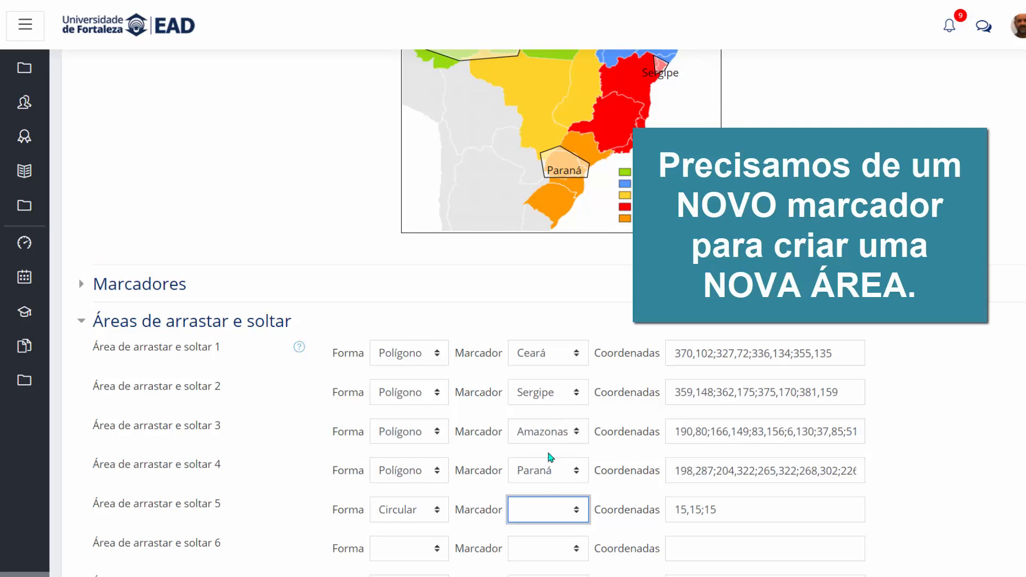
scroll(362, 418, up, 10)
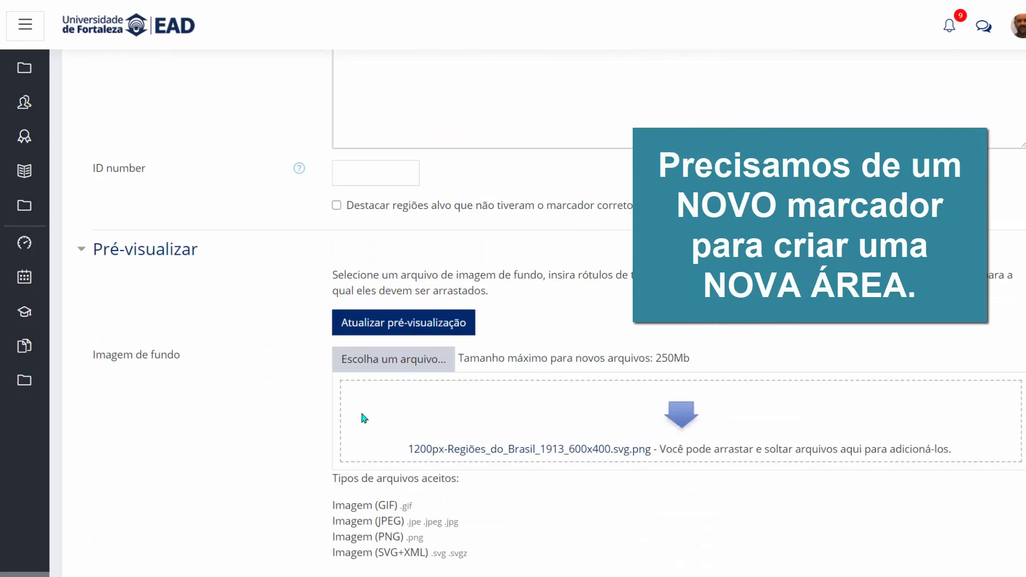
scroll(266, 422, down, 9)
click(172, 355)
scroll(385, 342, down, 5)
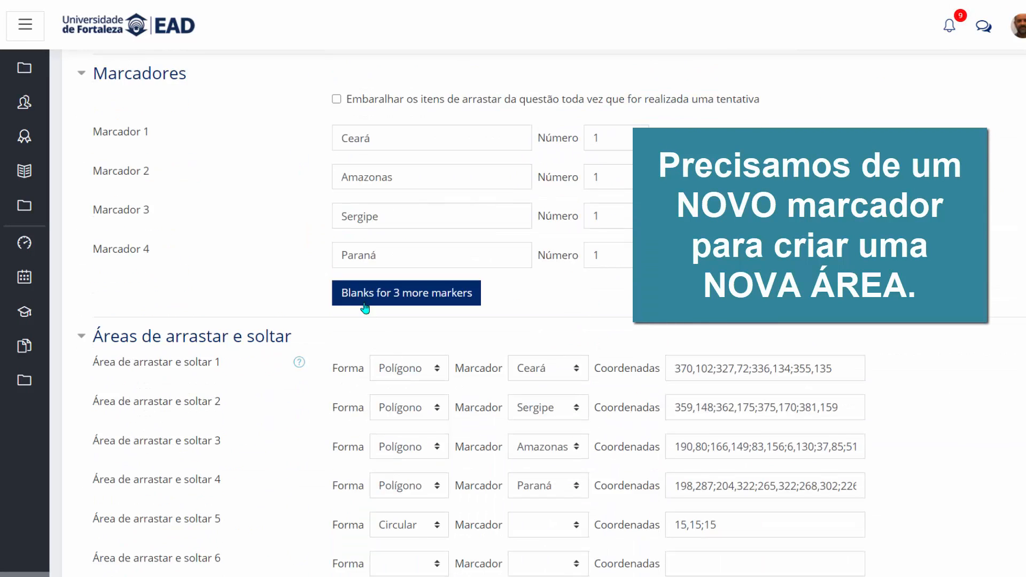
click(365, 293)
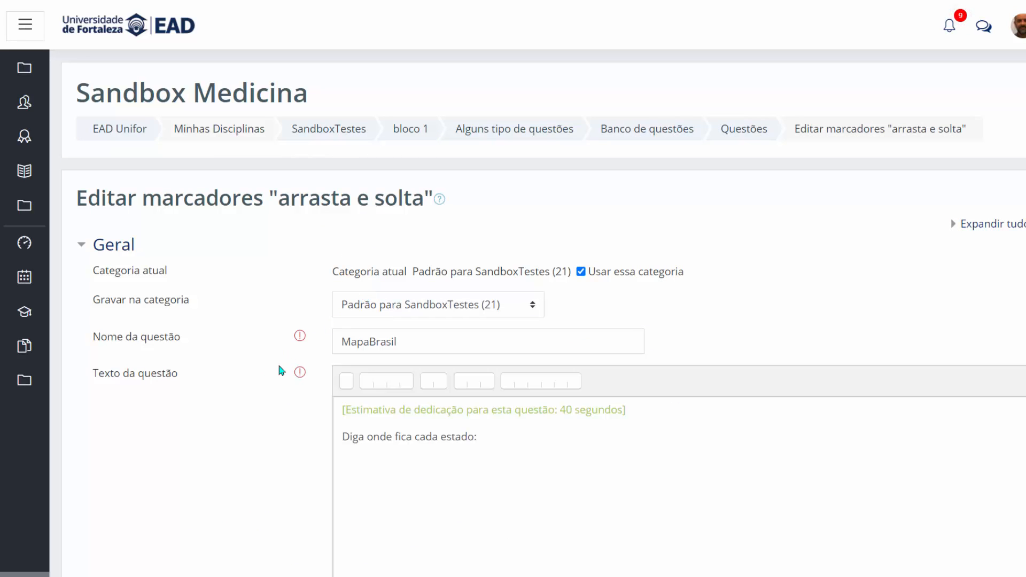
scroll(282, 372, down, 3)
scroll(280, 371, down, 20)
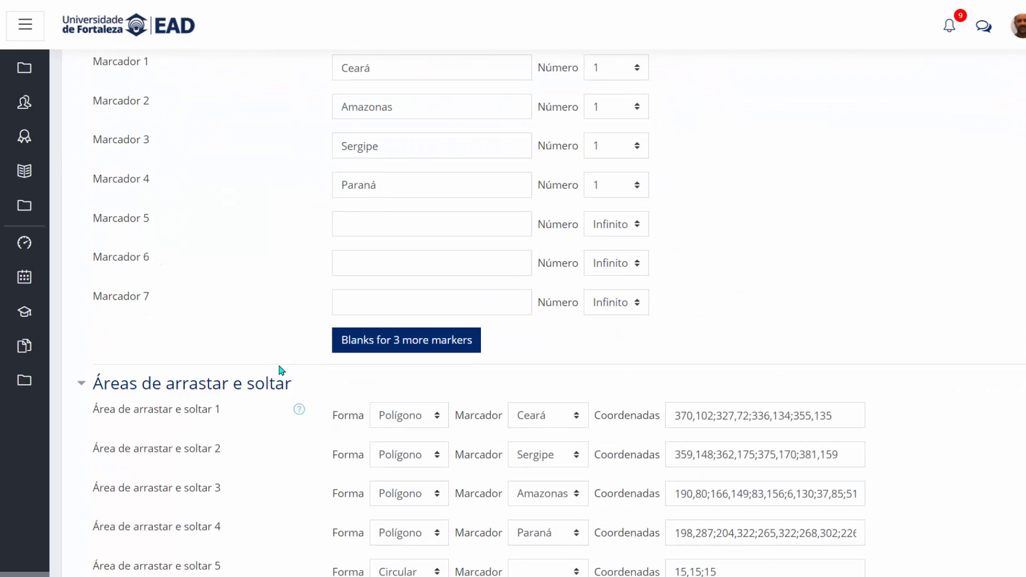
Define marker 5 as São Paulo with its number set to 1.
click(335, 233)
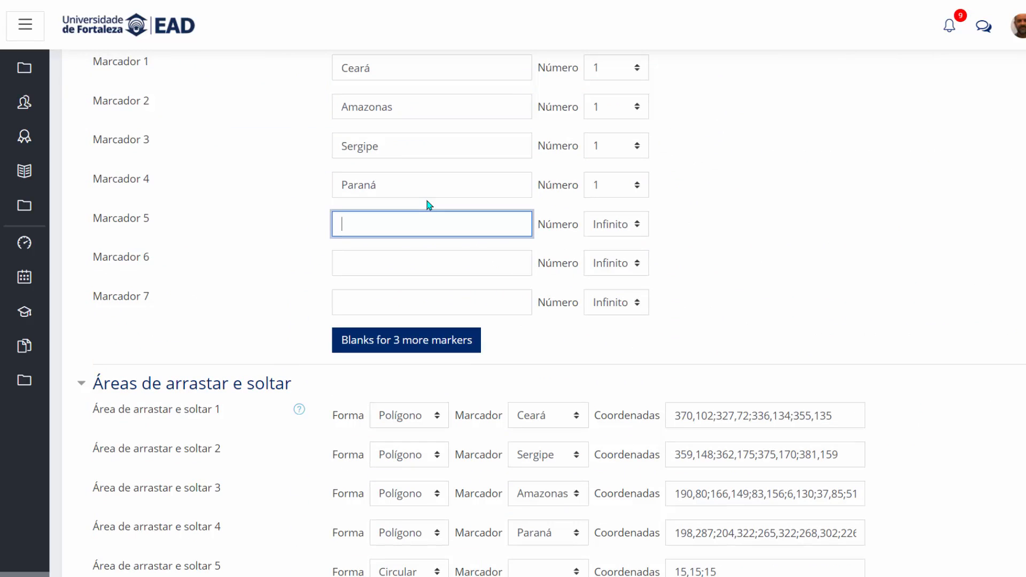
text(São Paulo)
click(616, 224)
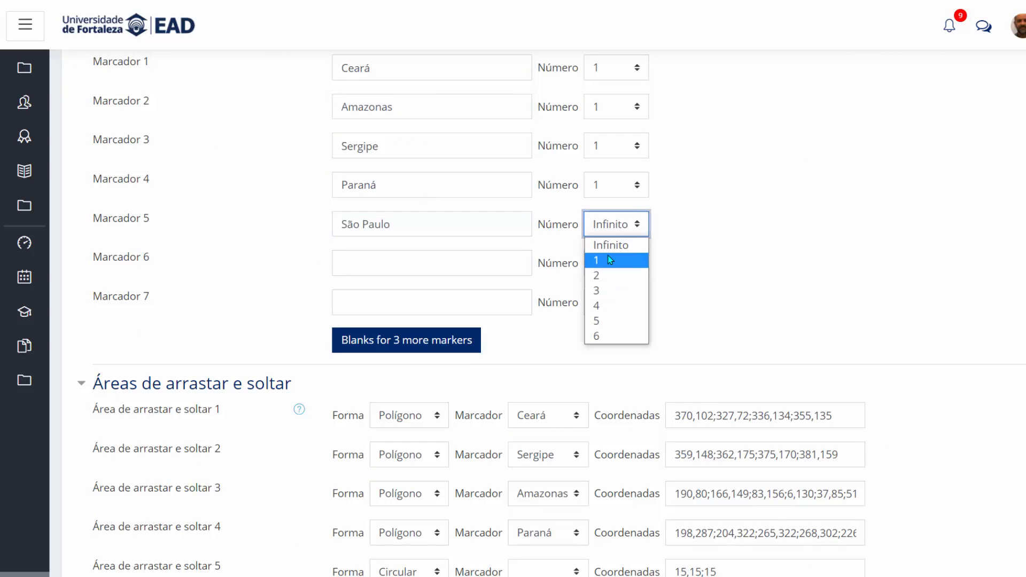
click(618, 261)
Assign the São Paulo marker to drop area 5 and collapse the markers section below the map.
scroll(315, 333, down, 5)
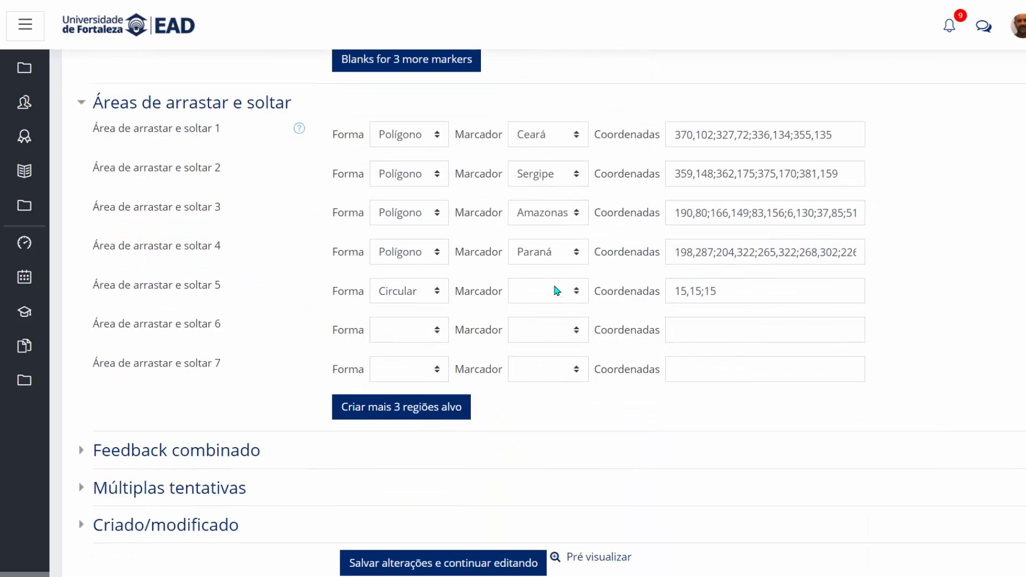
click(556, 292)
click(549, 385)
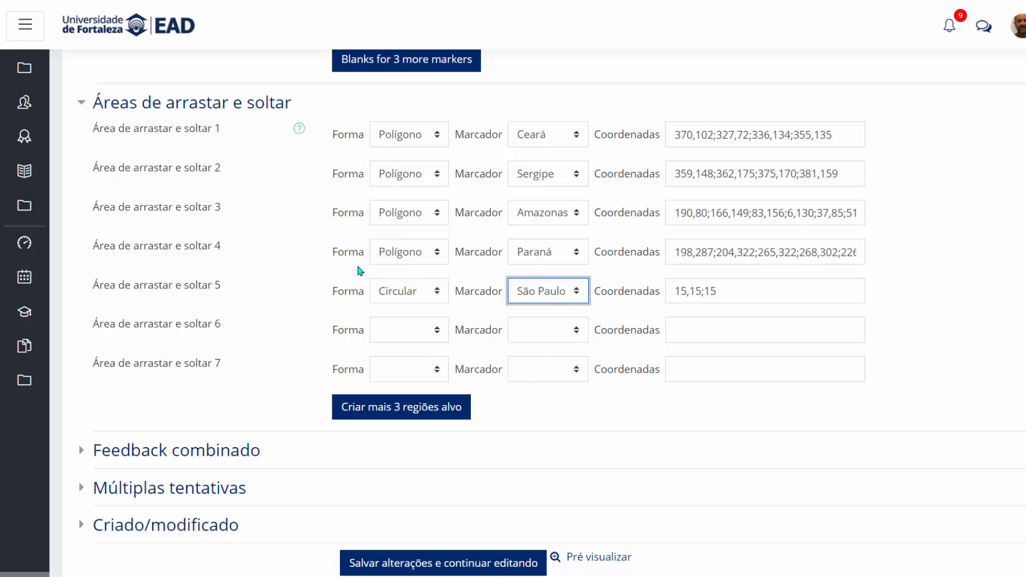
scroll(299, 277, up, 10)
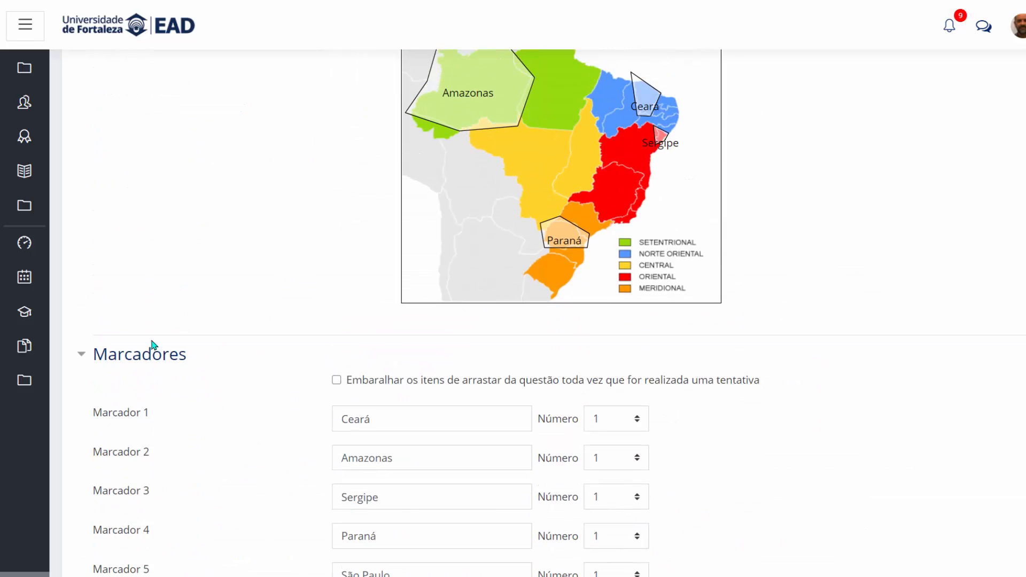
click(153, 348)
scroll(310, 334, up, 3)
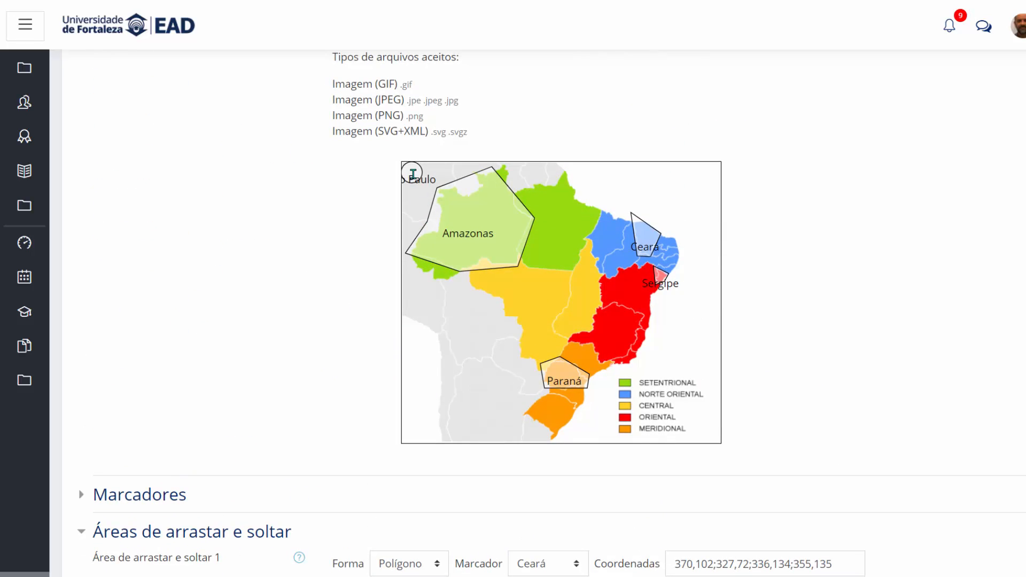
Place the circular São Paulo area over its state at 264,279 with radius 46, and switch drop area 5's shape to Polígono.
mouse_move(414, 175)
mouse_down()
mouse_move(573, 315)
mouse_move(567, 350)
mouse_move(598, 355)
mouse_move(587, 358)
mouse_up()
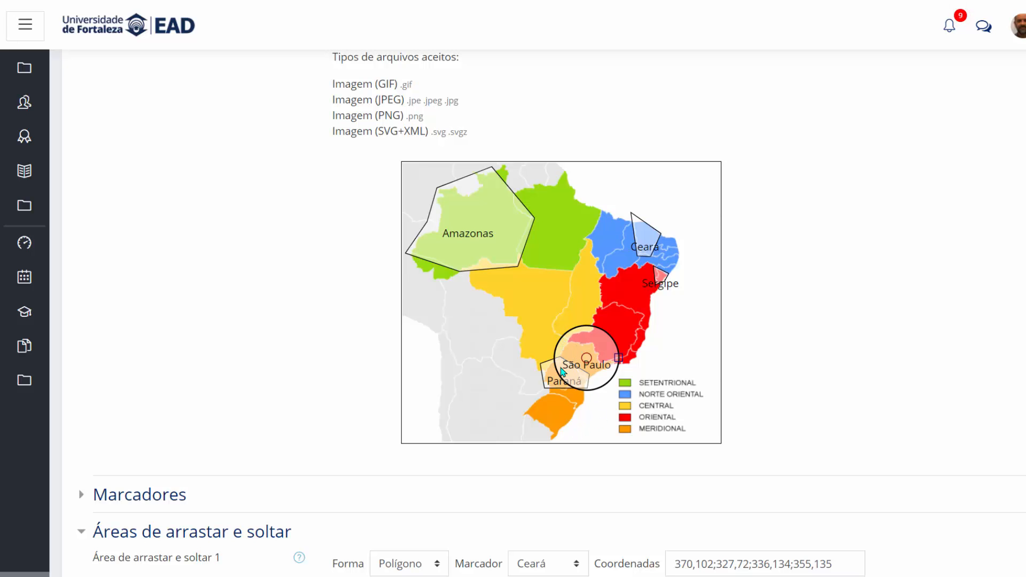
scroll(287, 456, down, 9)
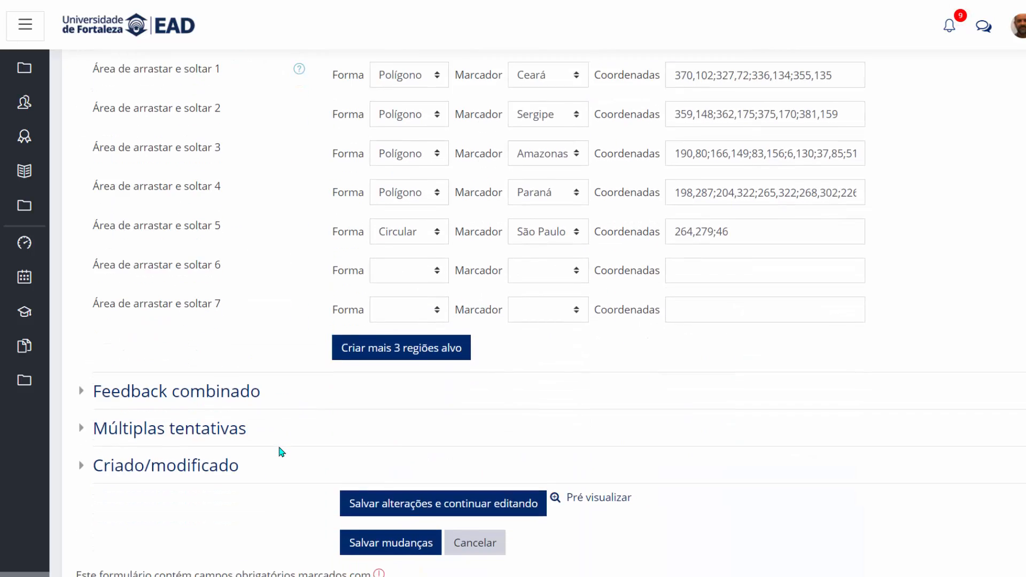
scroll(508, 393, up, 1)
click(436, 305)
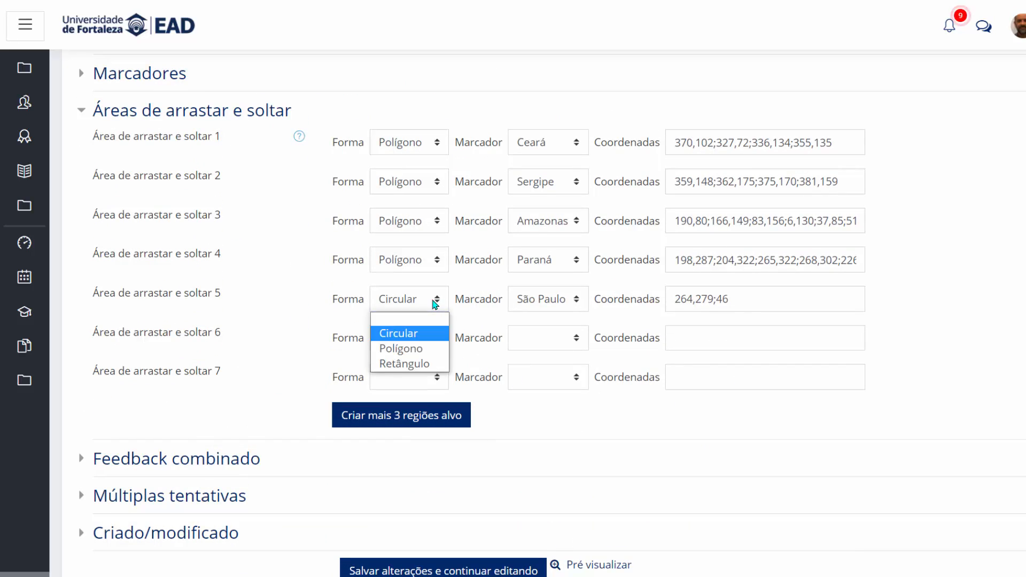
click(419, 348)
Reshape the four-point São Paulo polygon to follow the state's outline, with corners at about 213,276; 266,312; 313,288 and 236,251.
scroll(688, 393, up, 1)
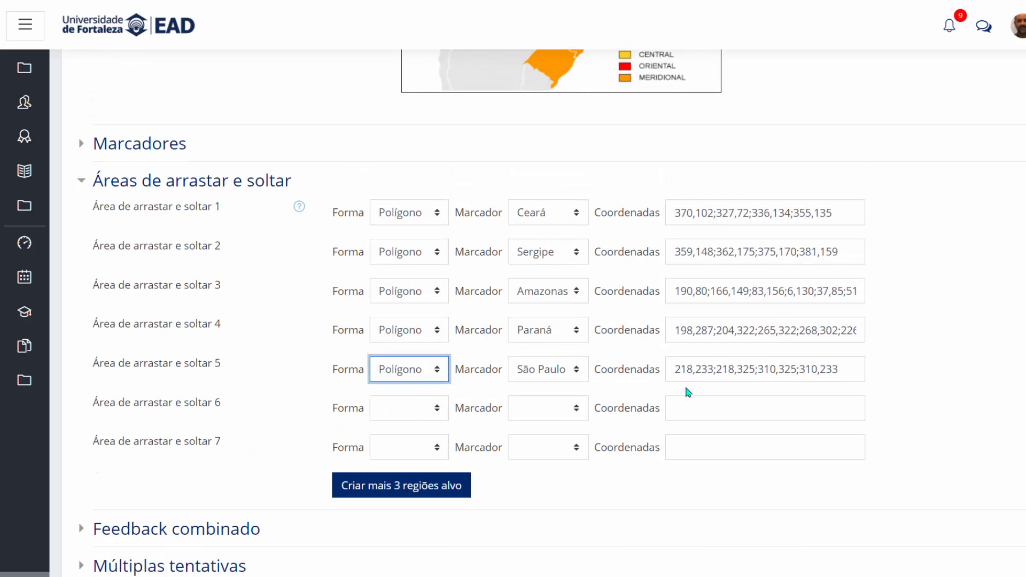
scroll(433, 352, up, 3)
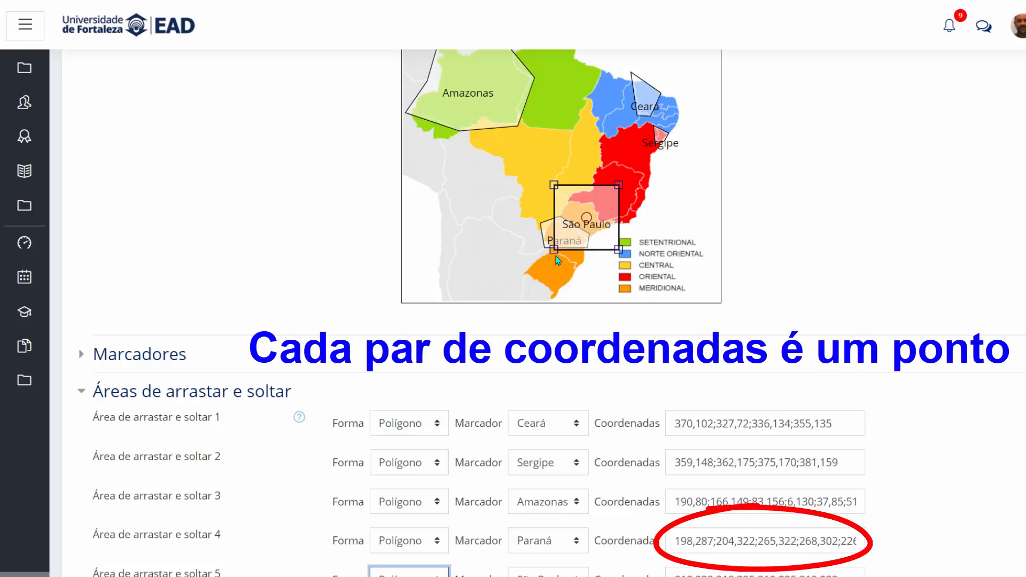
drag(554, 249, 588, 246)
drag(554, 186, 550, 215)
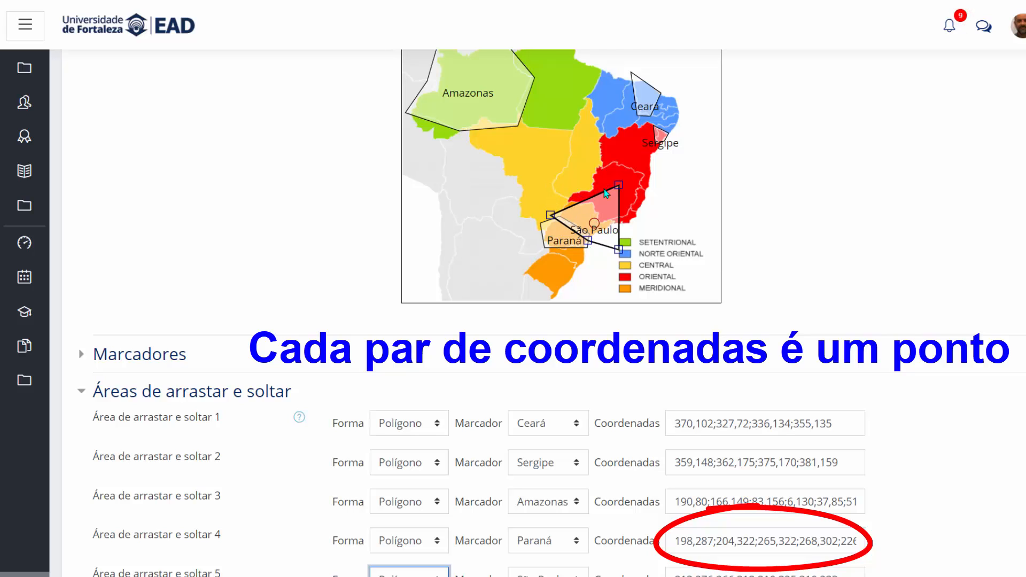
drag(618, 183, 567, 198)
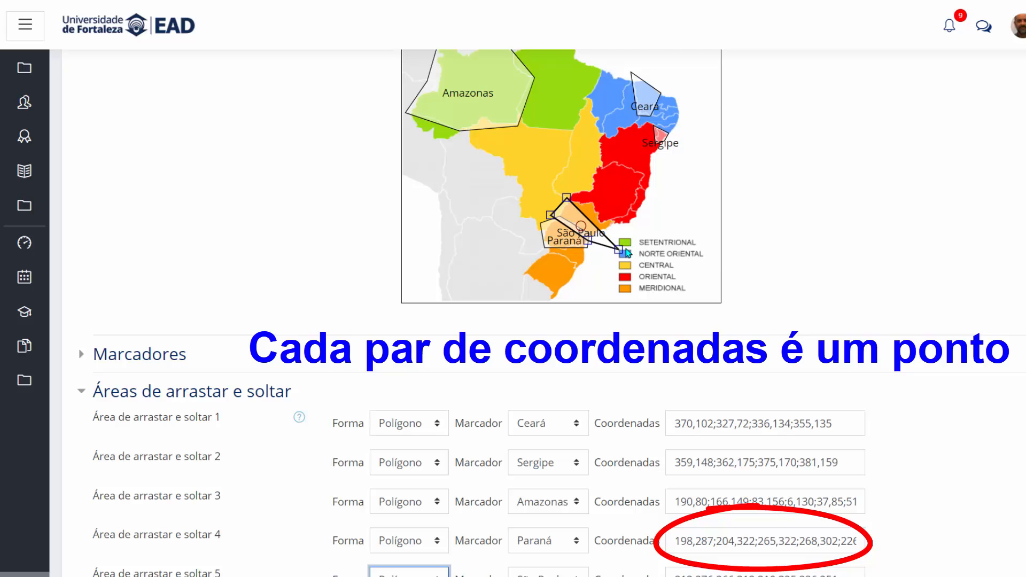
drag(619, 239, 620, 224)
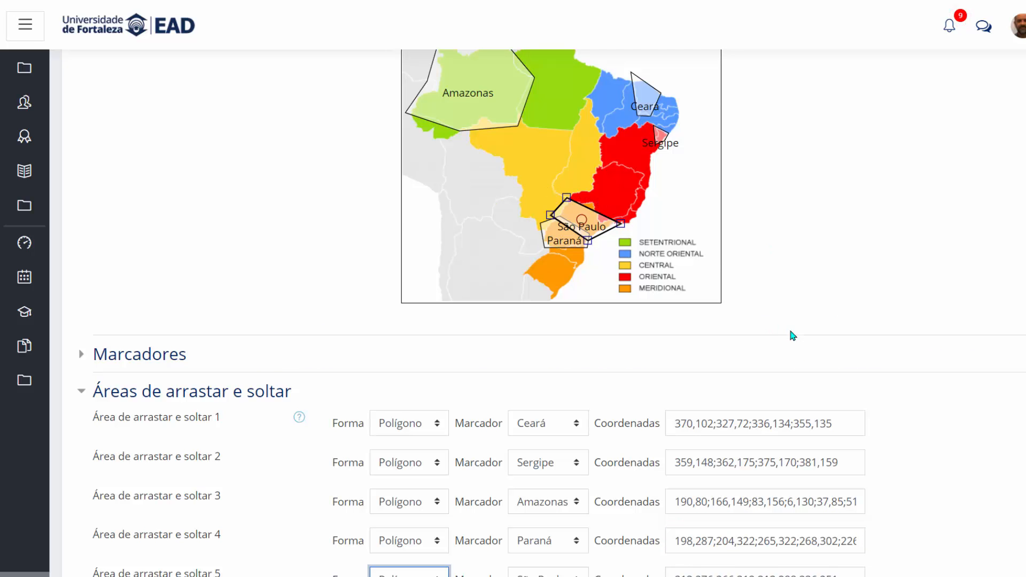
Append a fifth point, 200,200, to the coordinates of drop area 5.
scroll(793, 335, down, 4)
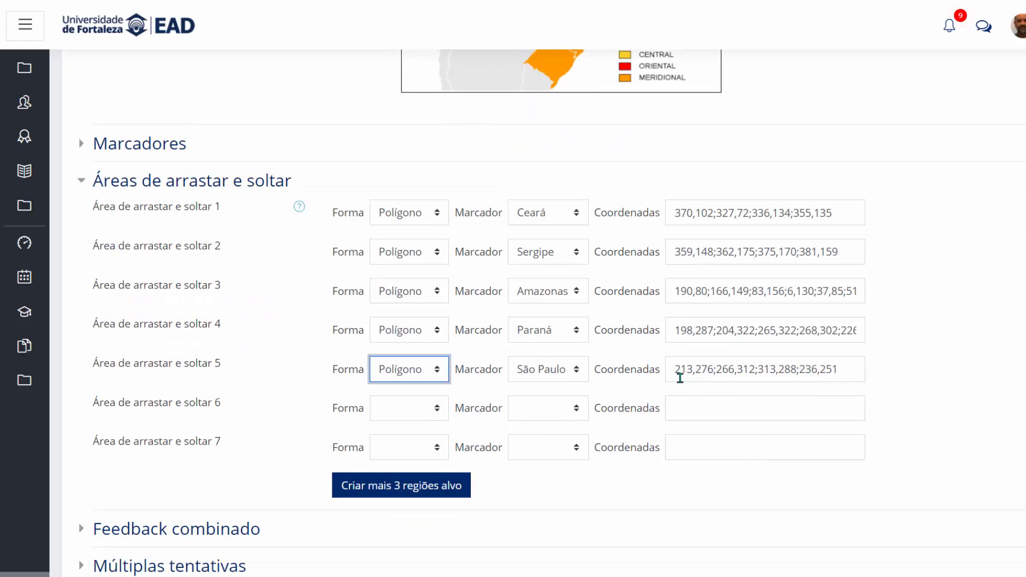
click(713, 370)
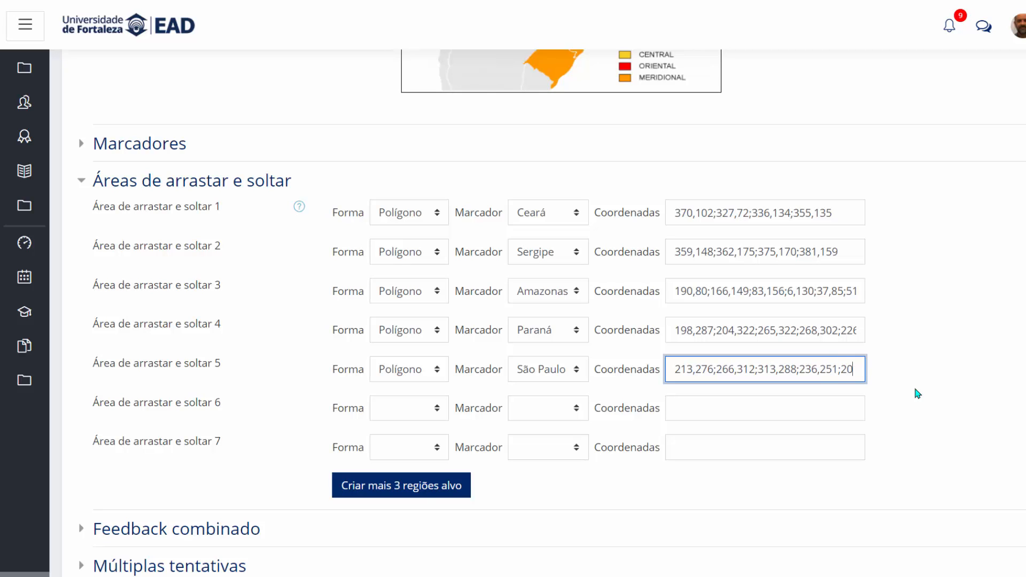
text(0,)
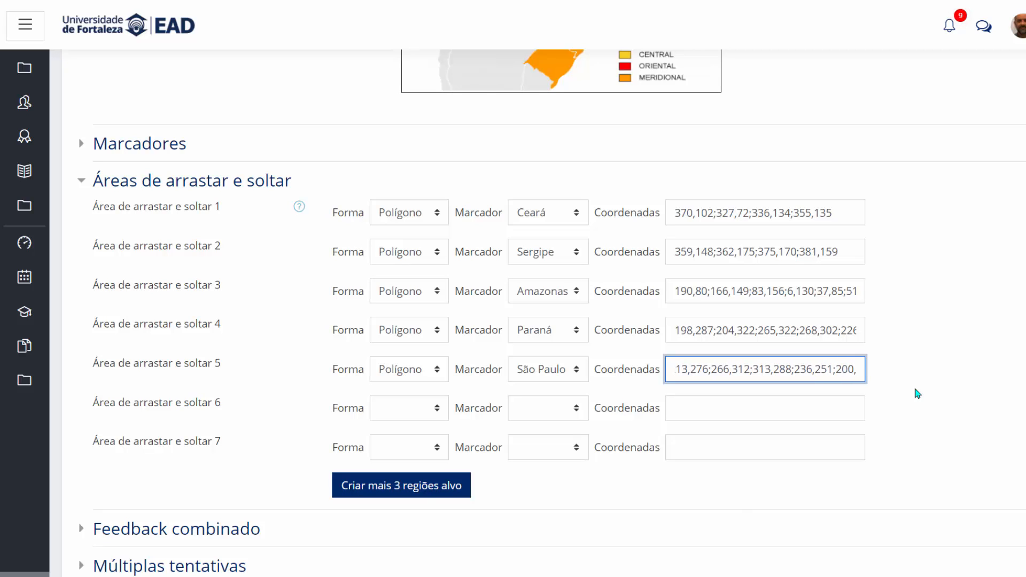
text(200)
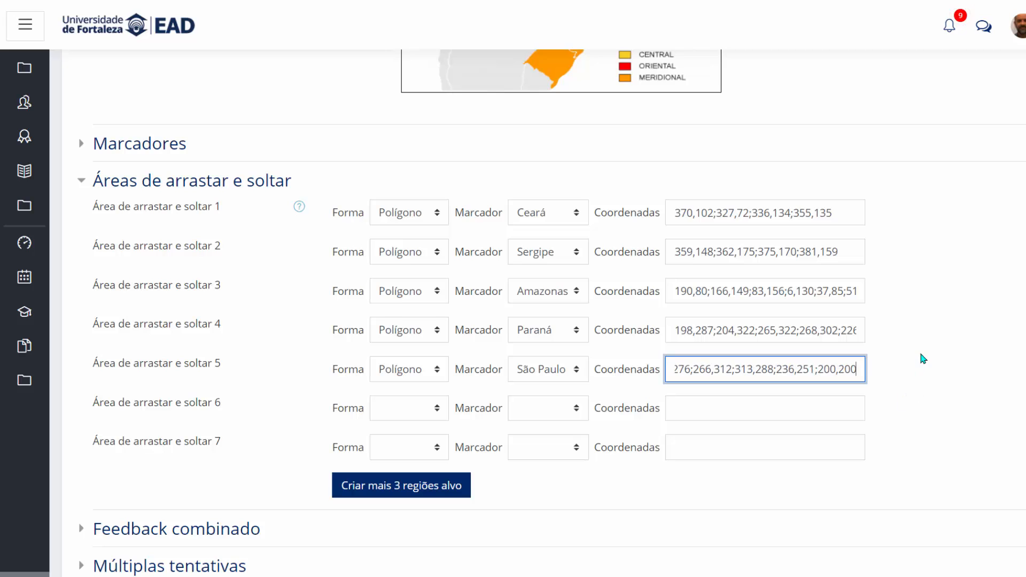
Fit the São Paulo polygon to the state by moving its last three points to about 304,290; 278,255 and 236,249.
scroll(923, 358, up, 5)
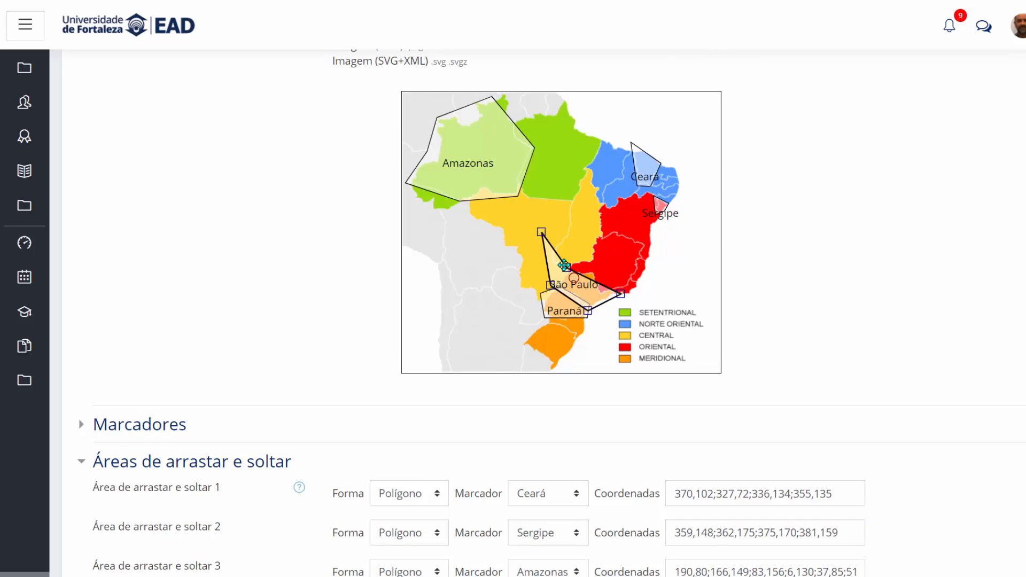
drag(565, 266, 599, 270)
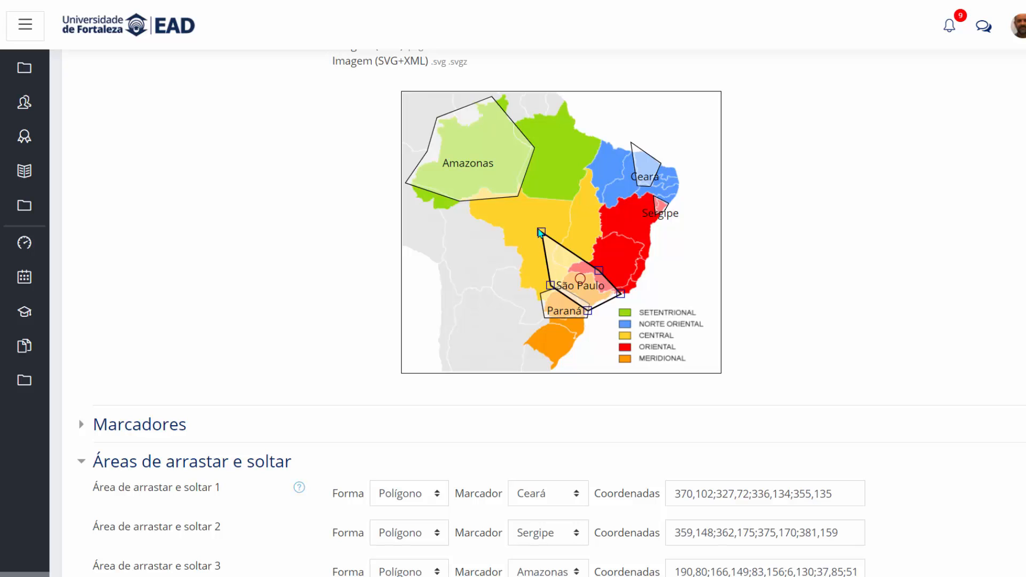
drag(542, 232, 569, 270)
drag(621, 293, 615, 295)
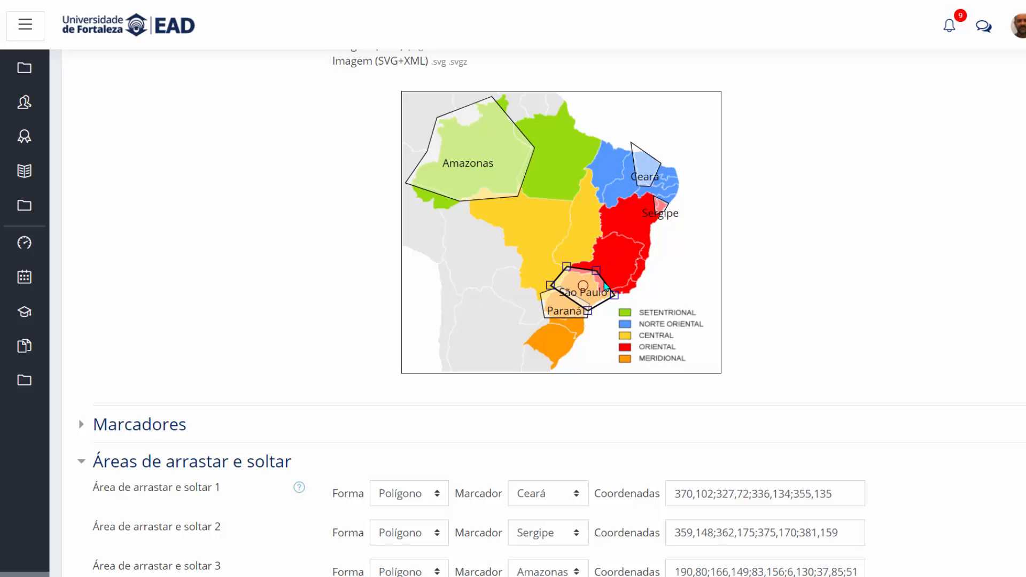
scroll(779, 317, down, 3)
click(859, 509)
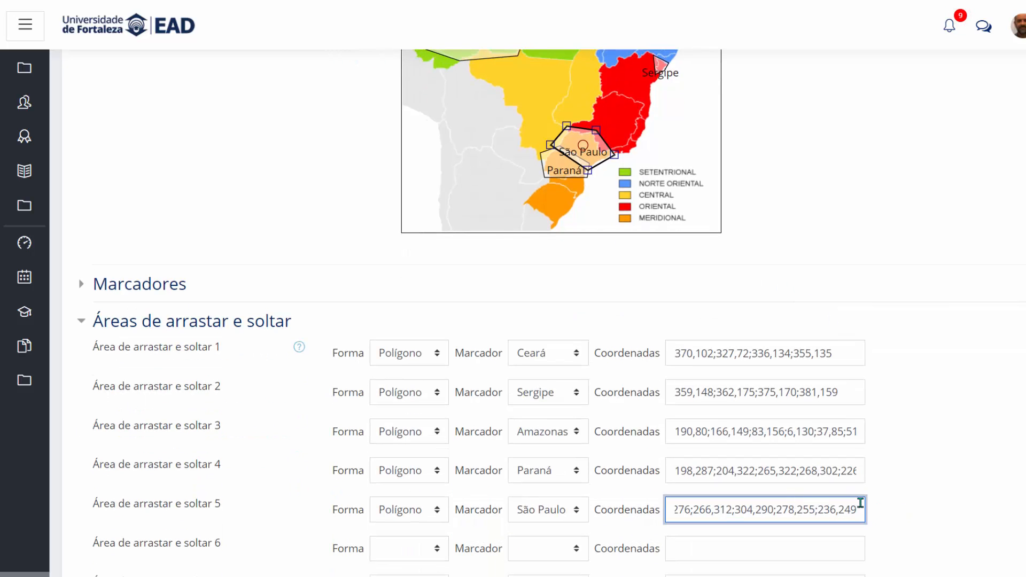
scroll(882, 360, up, 3)
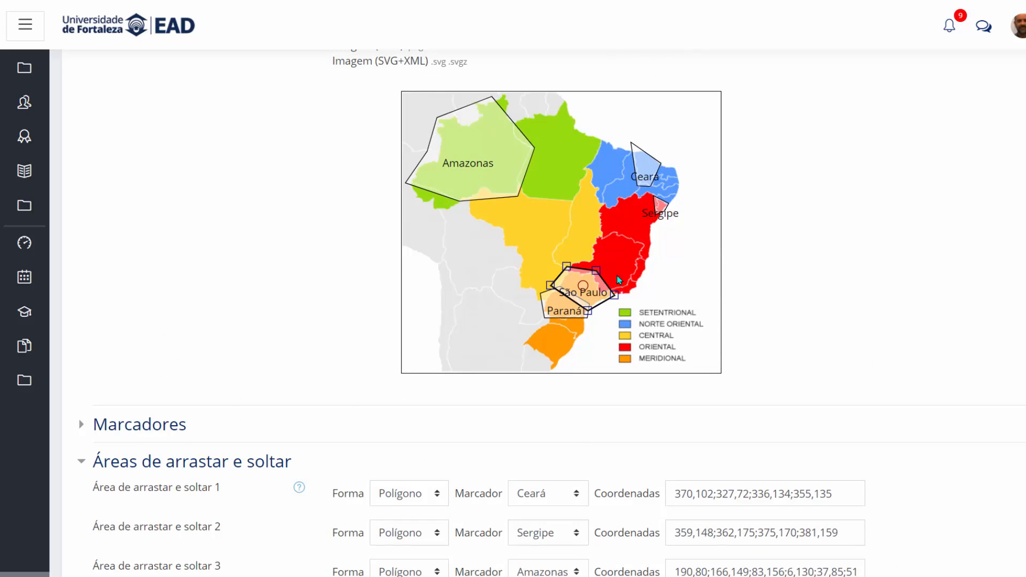
scroll(834, 262, down, 3)
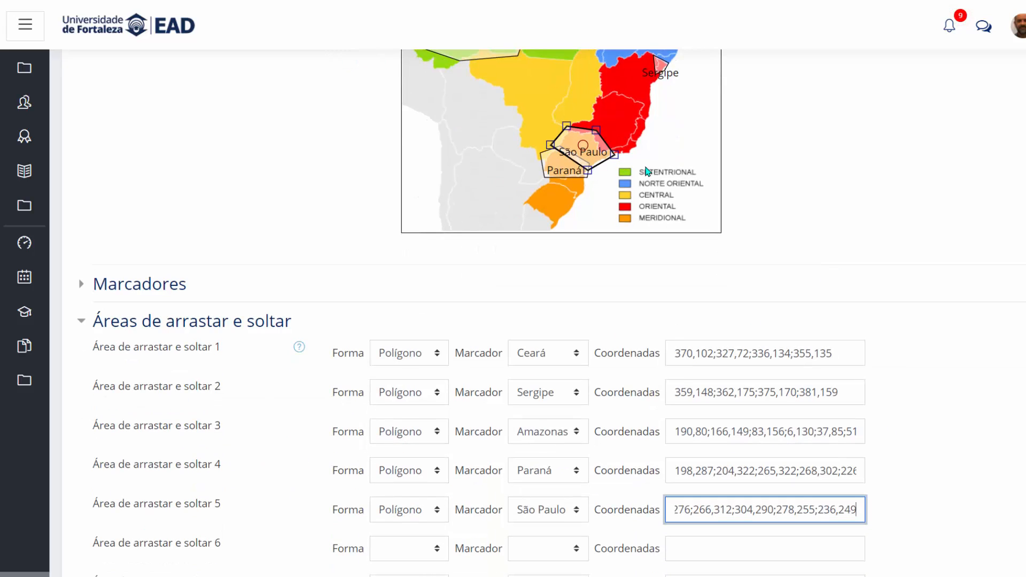
Save the MapaBrasil question while continuing to edit it, and open its preview.
scroll(770, 207, down, 9)
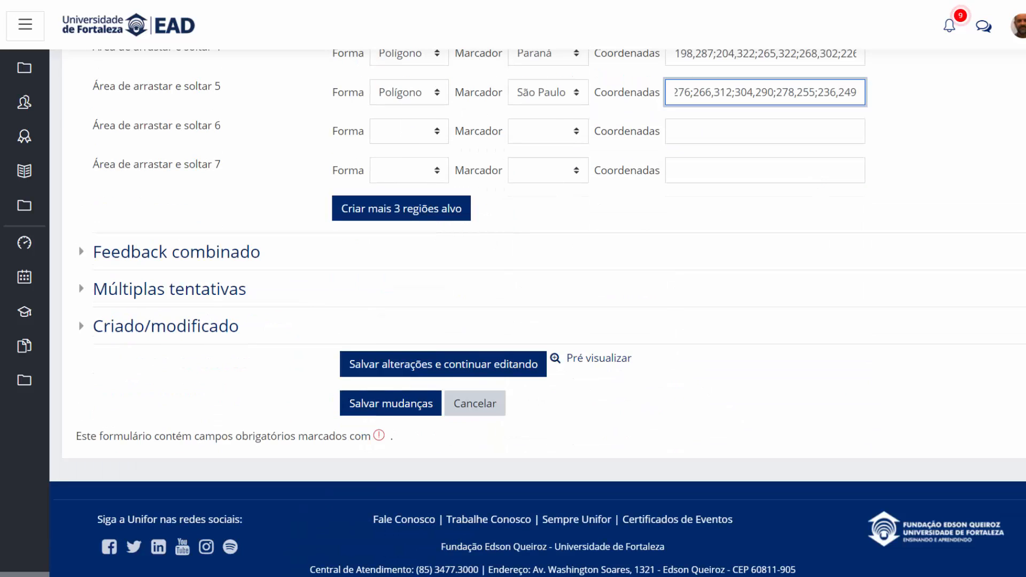
click(459, 372)
click(568, 369)
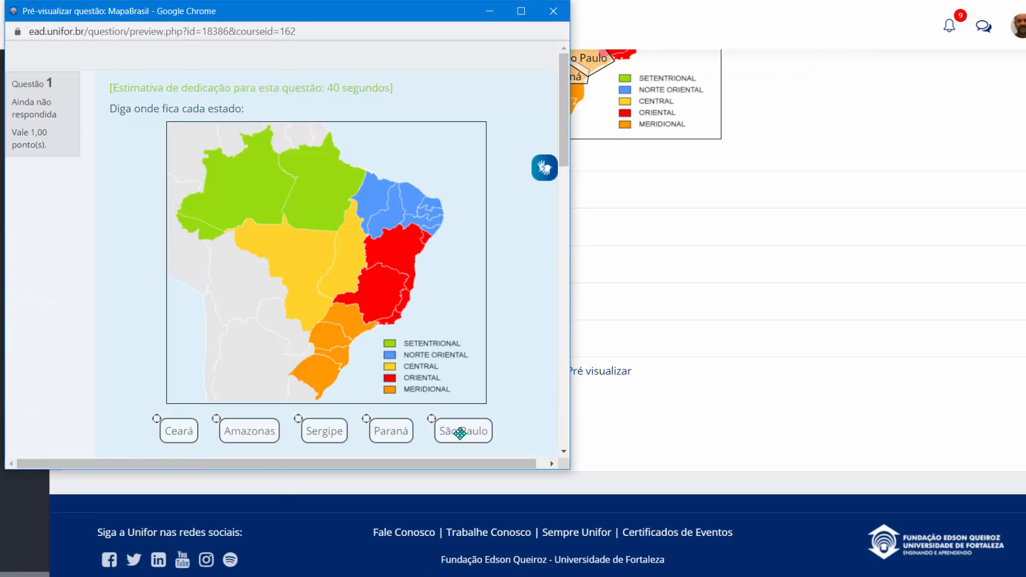
Answer the previewed question by placing the São Paulo, Paraná, Sergipe, Amazonas and Ceará markers on their states.
drag(460, 433, 382, 321)
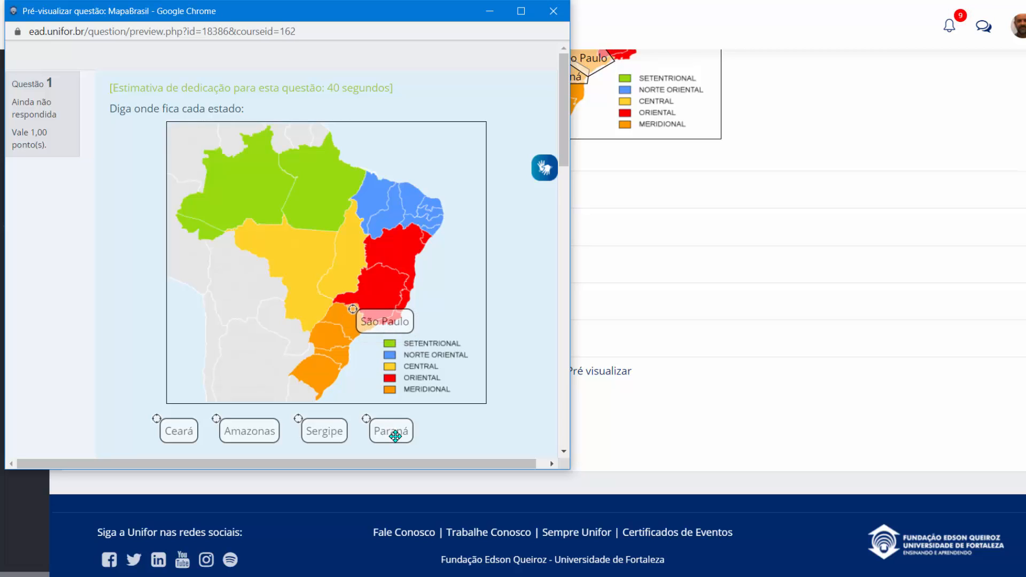
drag(395, 436, 357, 353)
drag(339, 435, 464, 259)
drag(269, 425, 291, 204)
drag(177, 423, 434, 218)
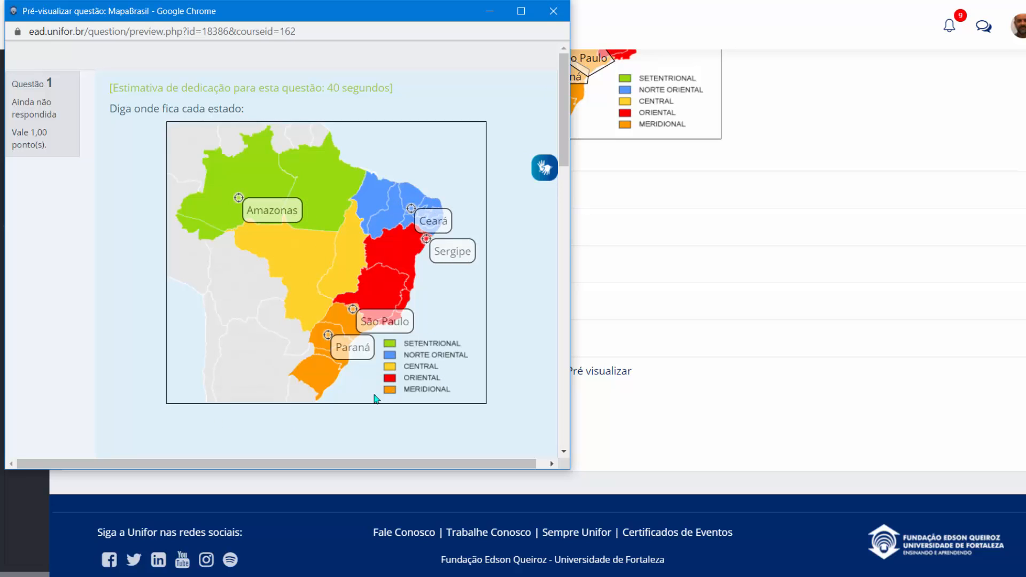
scroll(328, 415, down, 3)
click(403, 353)
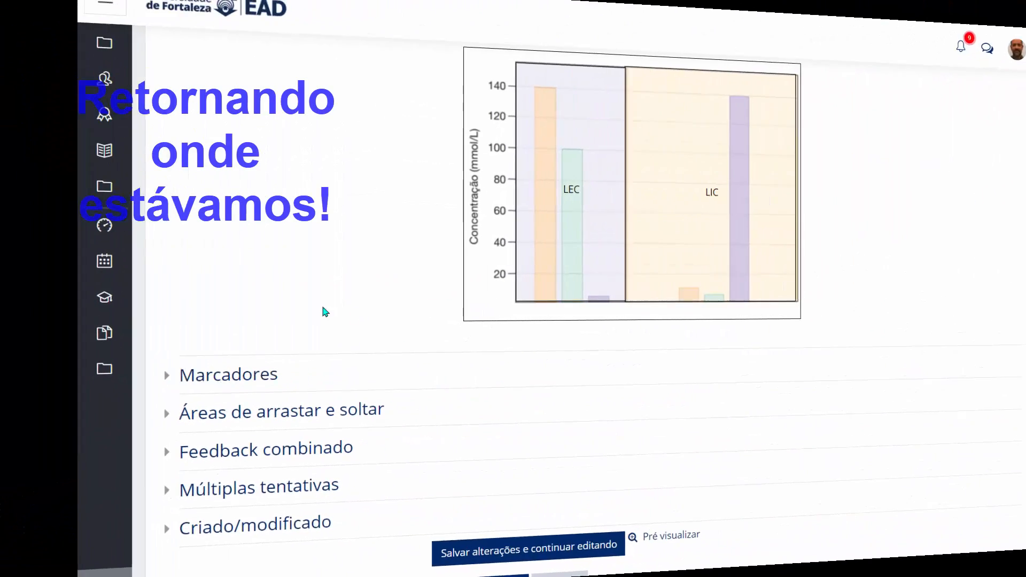
Return to the LIC/LEC question and enable shuffling of its drag items on every attempt.
scroll(221, 310, up, 4)
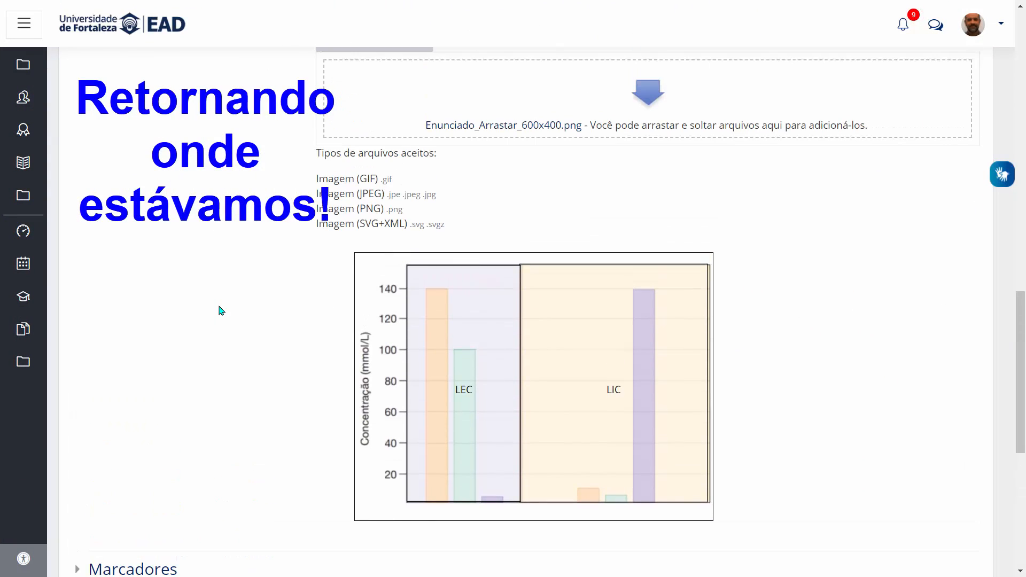
scroll(221, 310, up, 8)
scroll(221, 310, down, 2)
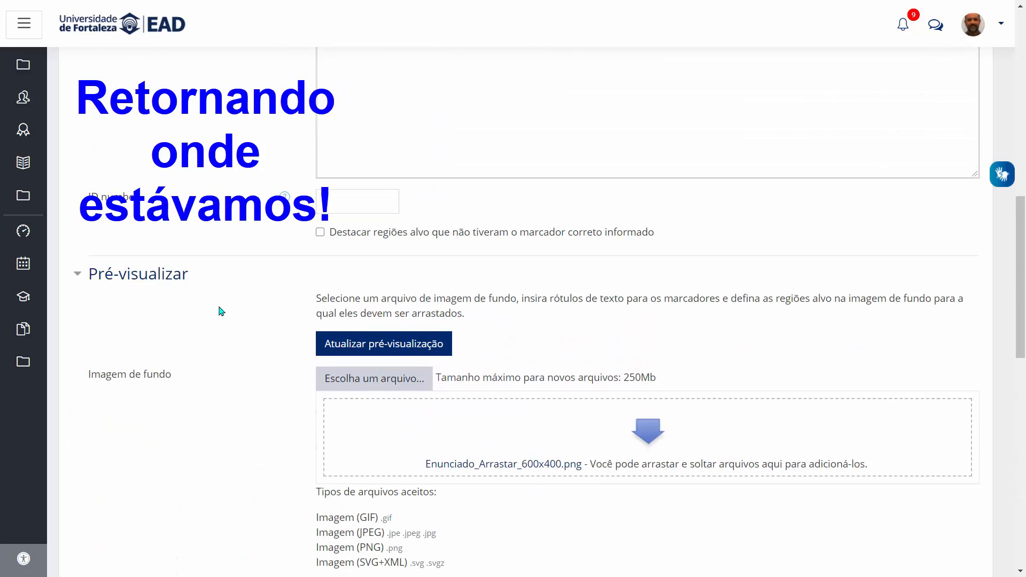
scroll(221, 311, down, 3)
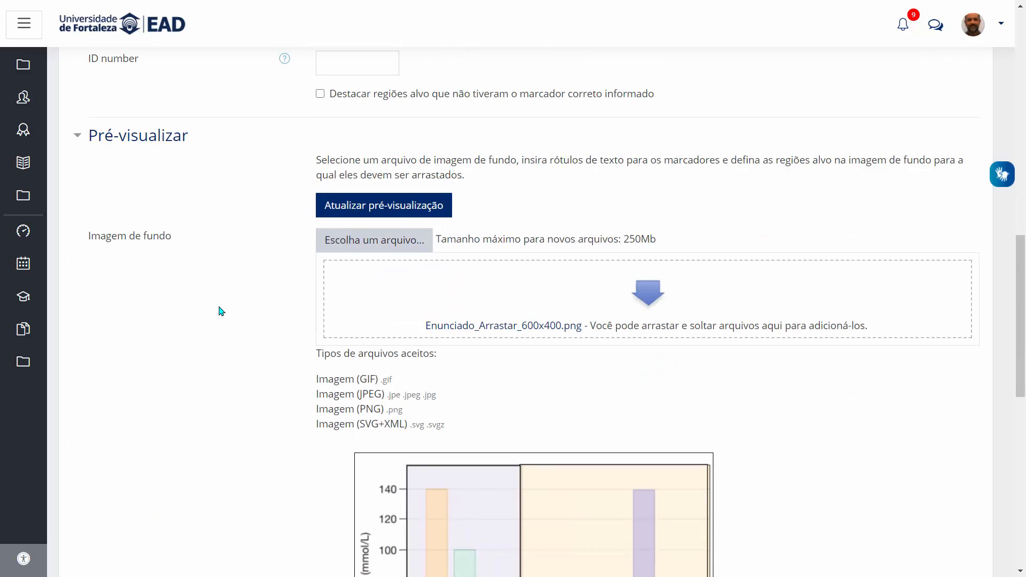
scroll(221, 310, down, 6)
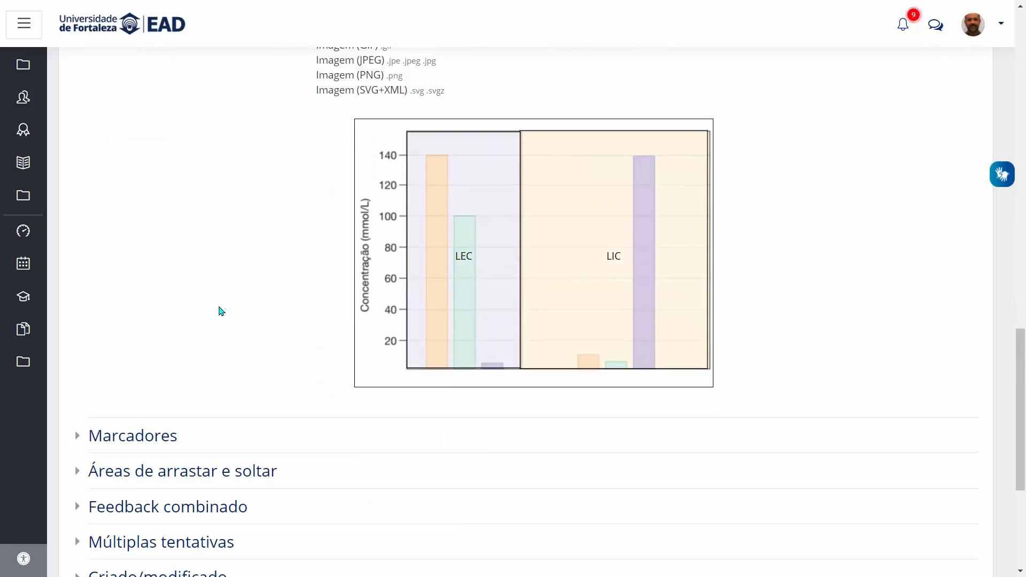
click(147, 433)
scroll(328, 428, down, 2)
scroll(328, 428, down, 1)
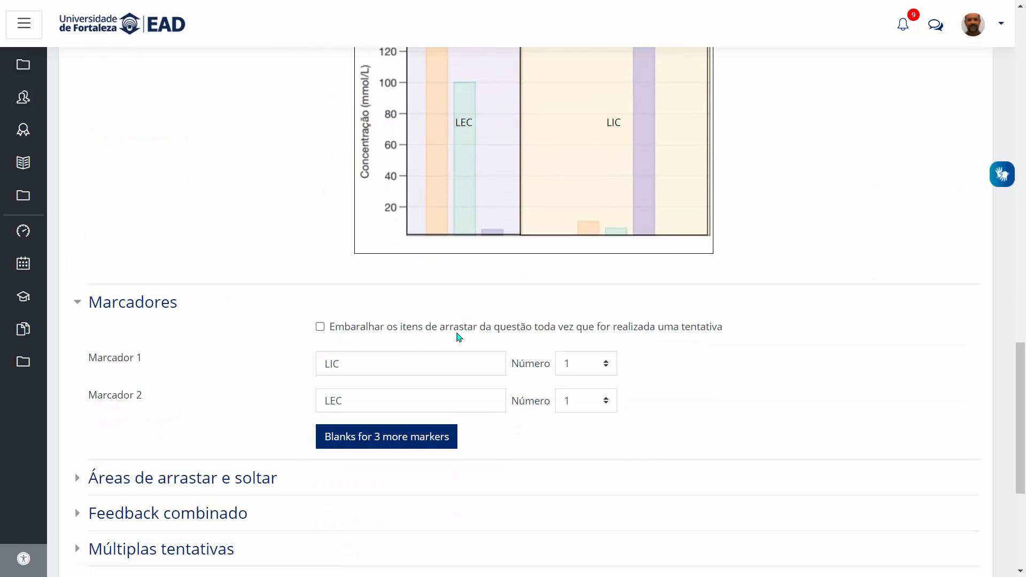
click(320, 328)
Add three blank markers to the LIC/LEC question.
scroll(277, 299, down, 3)
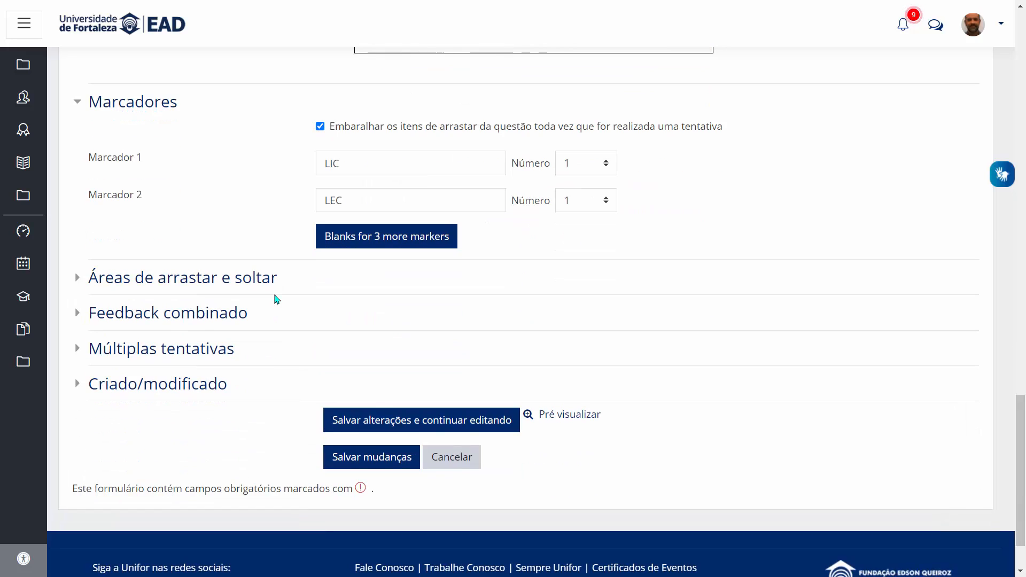
scroll(277, 300, up, 2)
click(374, 370)
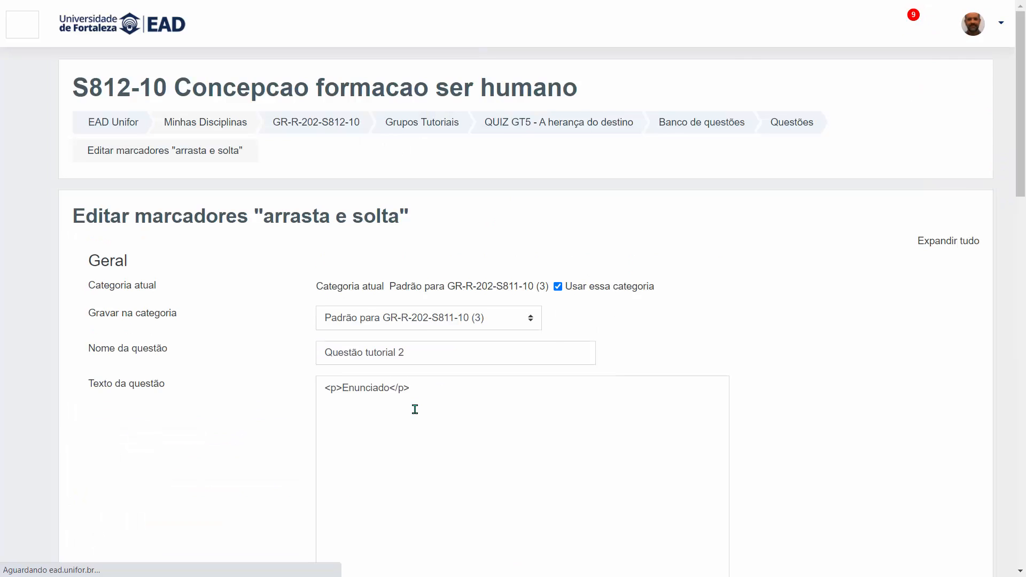
scroll(214, 435, down, 2)
scroll(213, 435, down, 20)
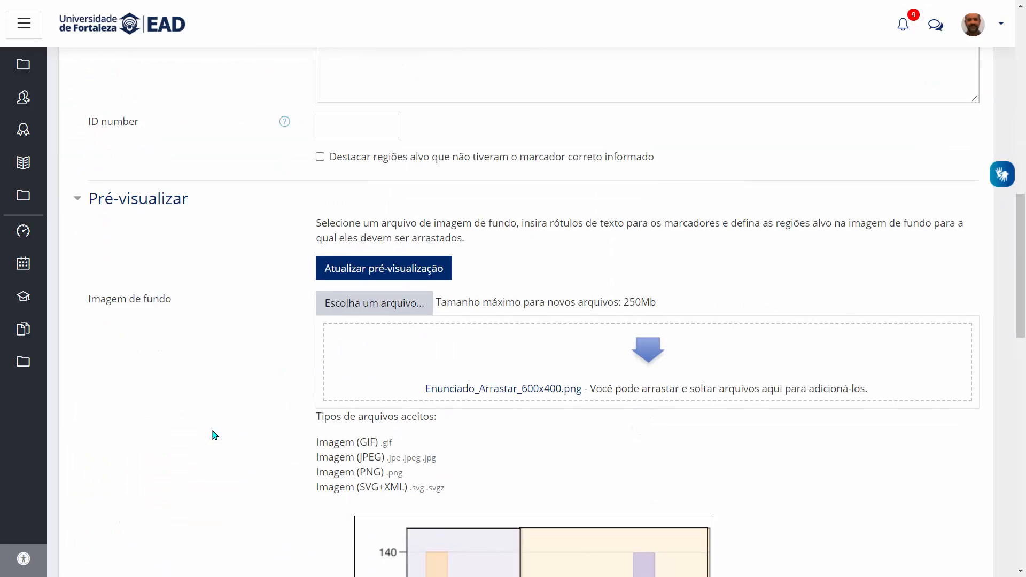
scroll(214, 435, down, 2)
Name marker 3 sangue and marker 4 insterstício.
click(482, 359)
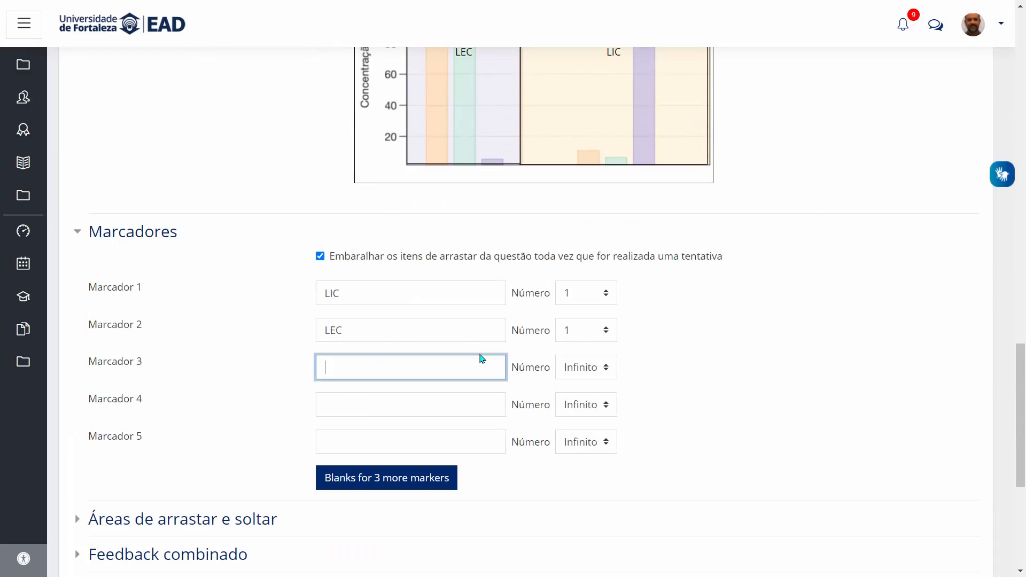
click(458, 404)
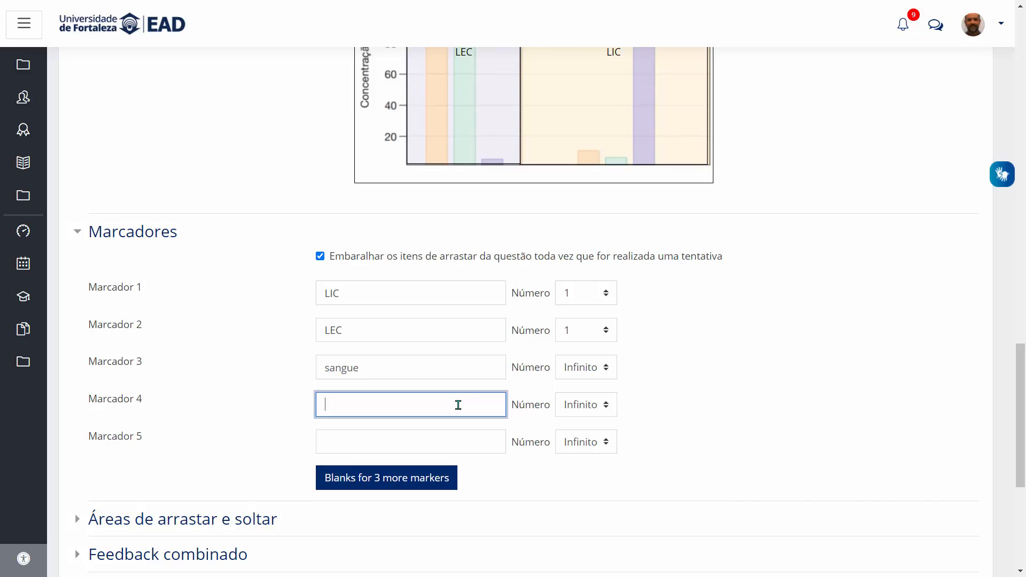
text(instre)
key(BackSpace)
key(BackSpace)
text(erstic)
click(778, 350)
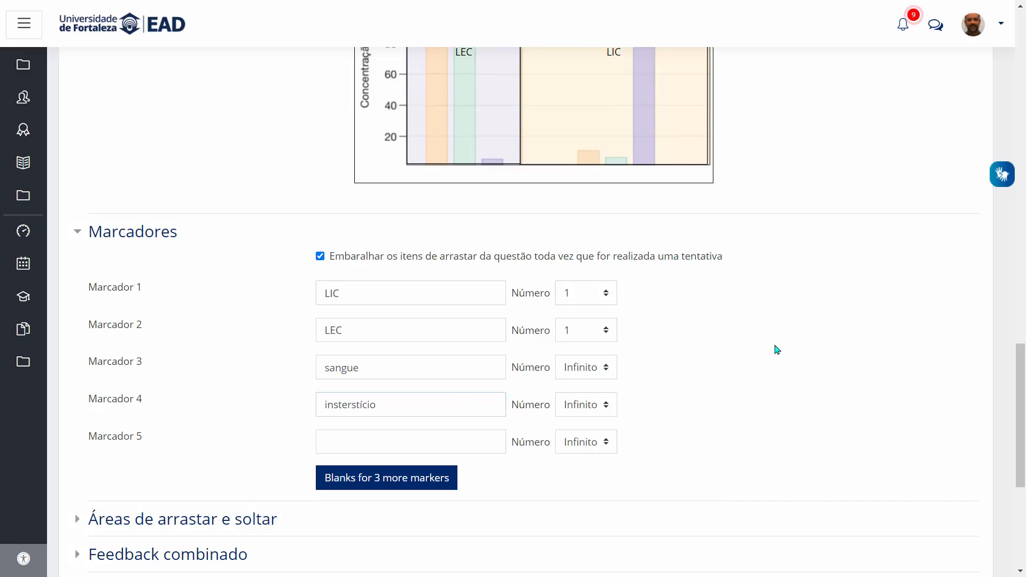
Set the number of the sangue and insterstício markers to 1 each and save the question while continuing to edit.
scroll(667, 355, down, 3)
click(602, 234)
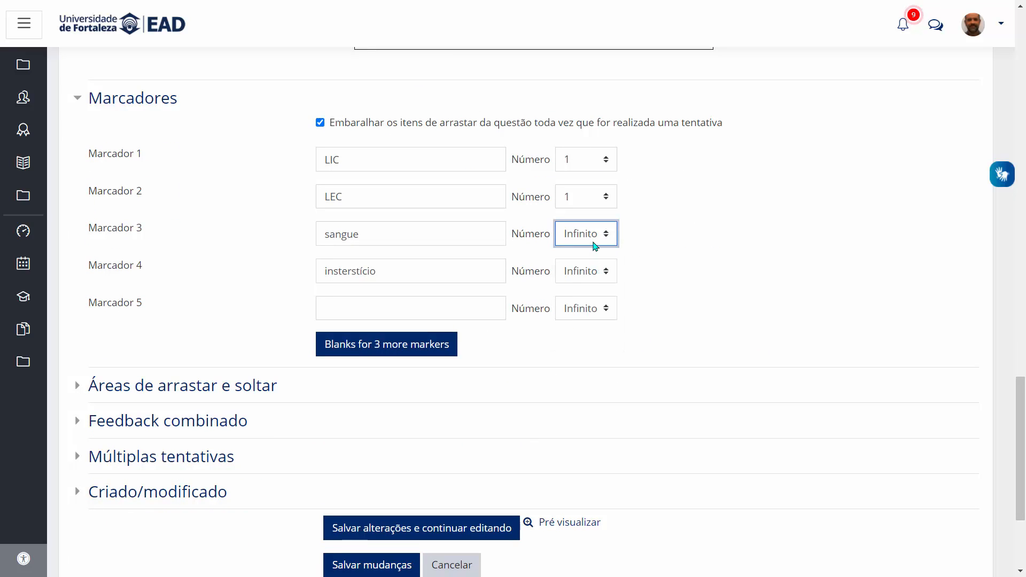
click(592, 238)
click(584, 267)
click(585, 271)
click(584, 303)
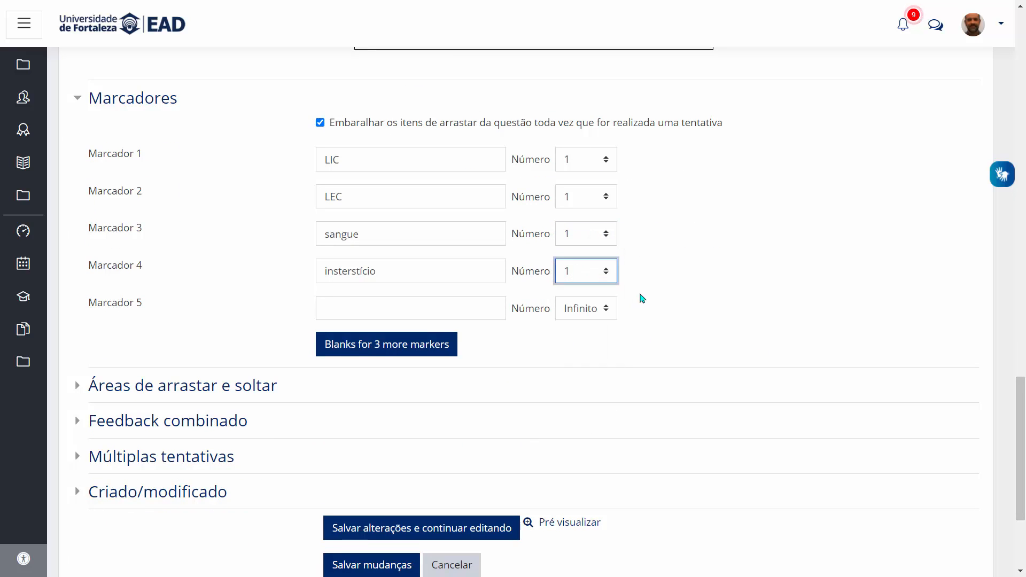
scroll(653, 358, down, 3)
click(419, 353)
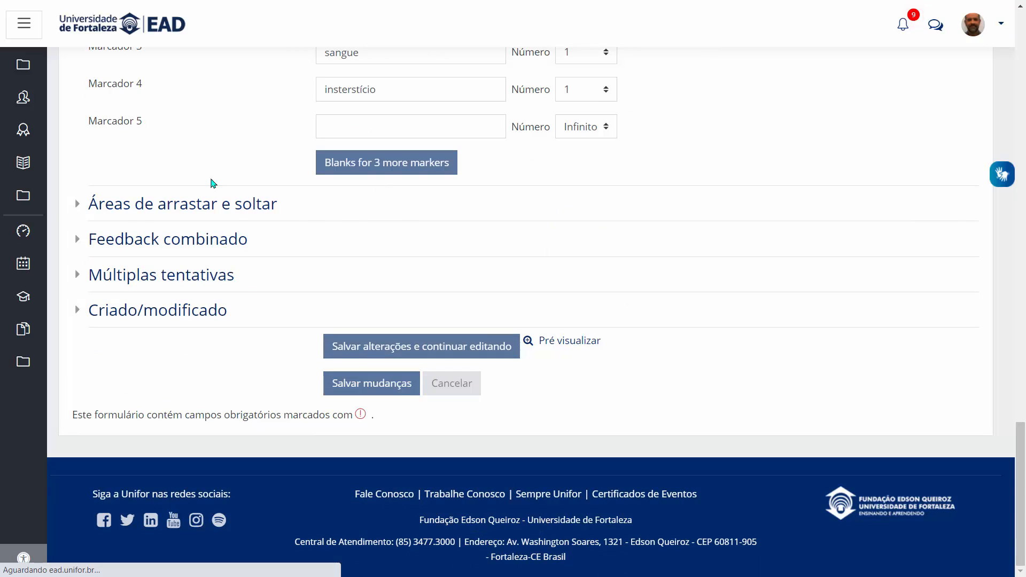
Review the question's saved markers and its drag-and-drop areas.
scroll(236, 329, down, 12)
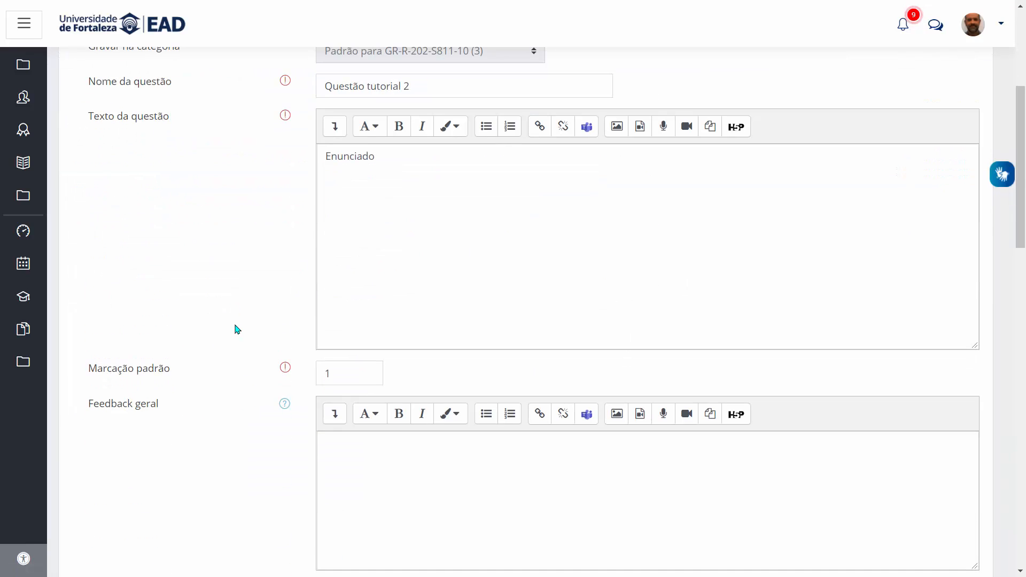
scroll(225, 350, down, 10)
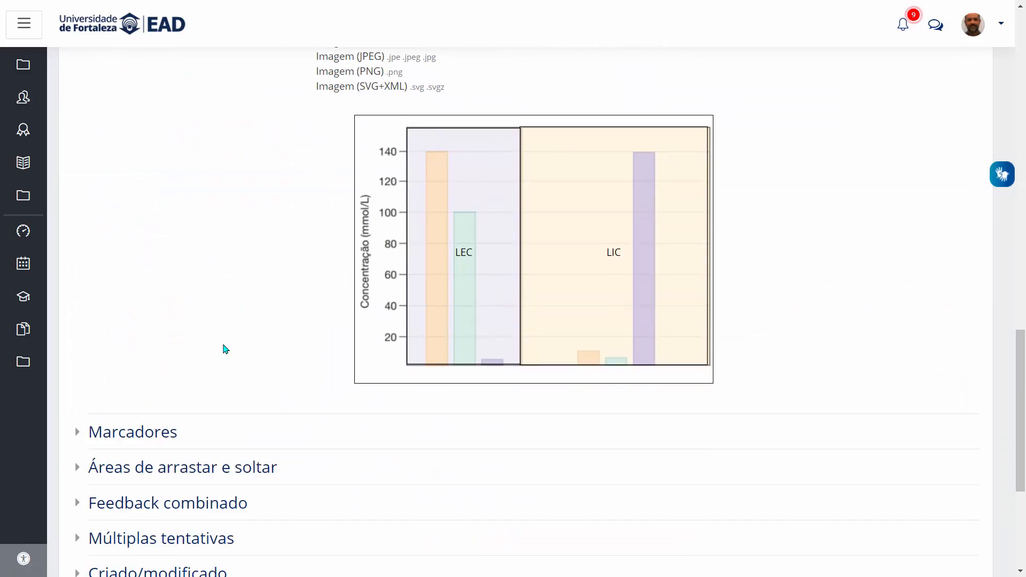
click(114, 235)
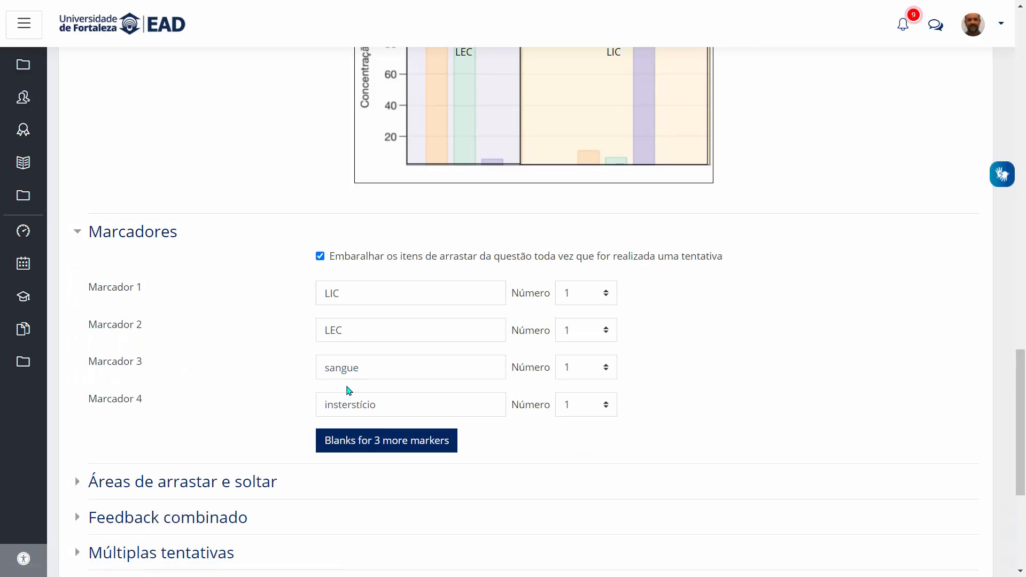
scroll(250, 399, down, 1)
scroll(248, 399, down, 3)
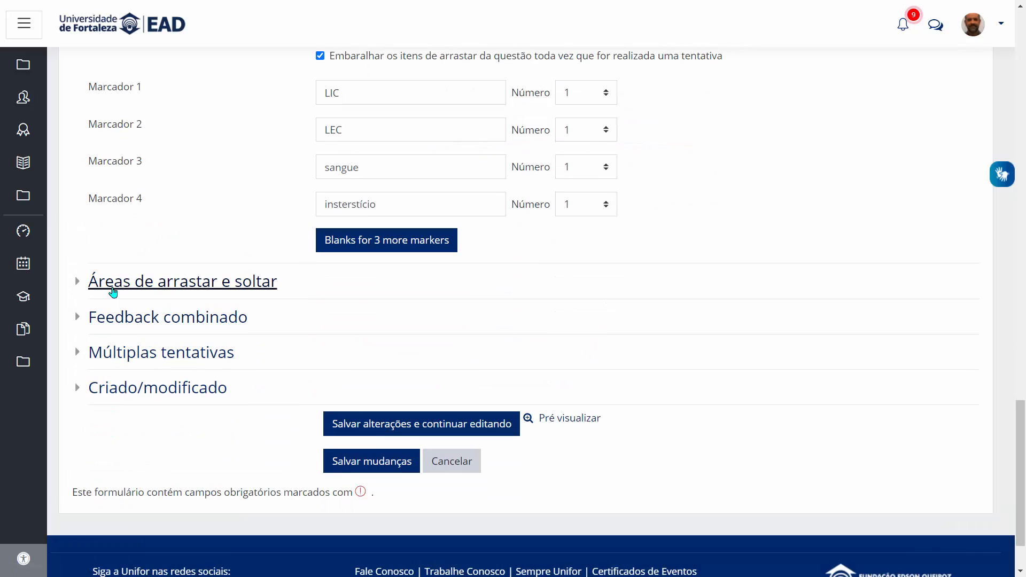
click(110, 289)
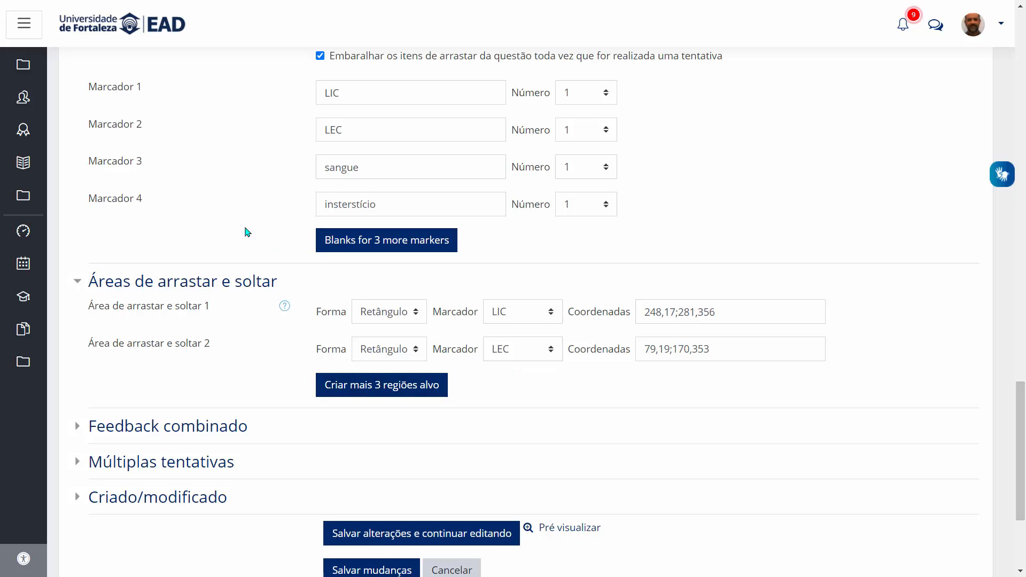
Preview the question in an enlarged window and place LIC on the yellow region and LEC on the purple region.
scroll(247, 232, down, 3)
click(571, 341)
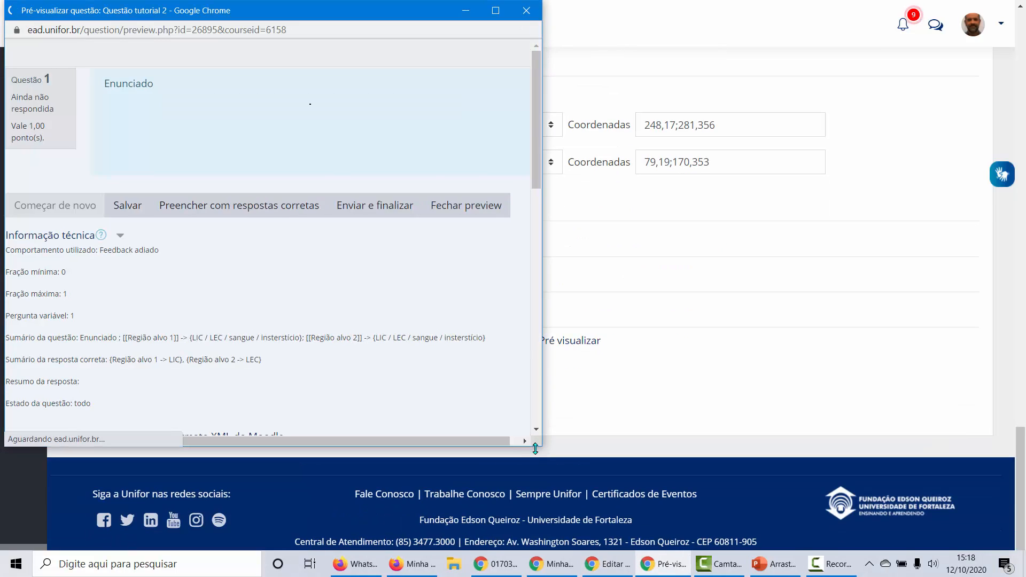
drag(542, 447, 832, 525)
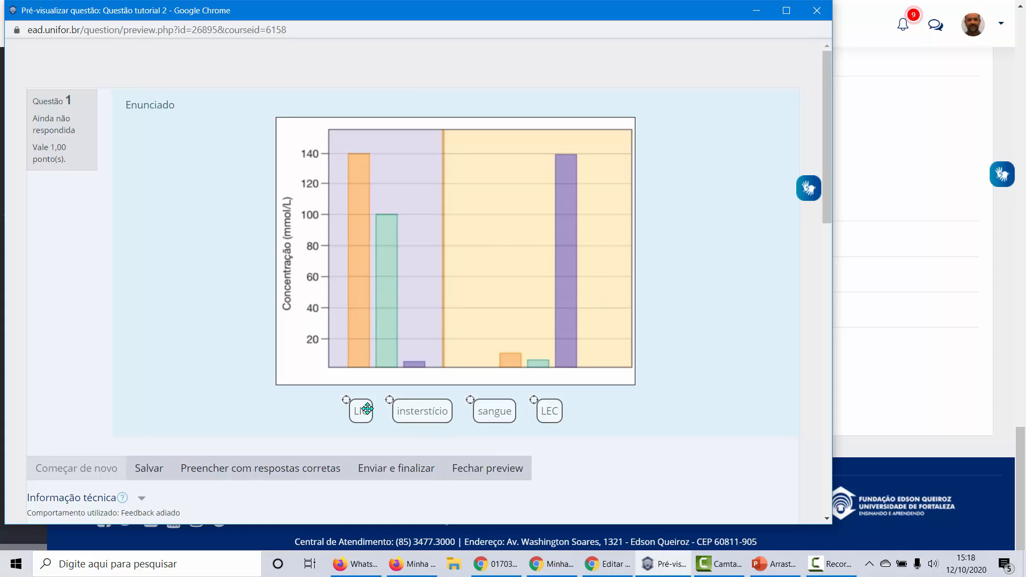
drag(359, 411, 493, 201)
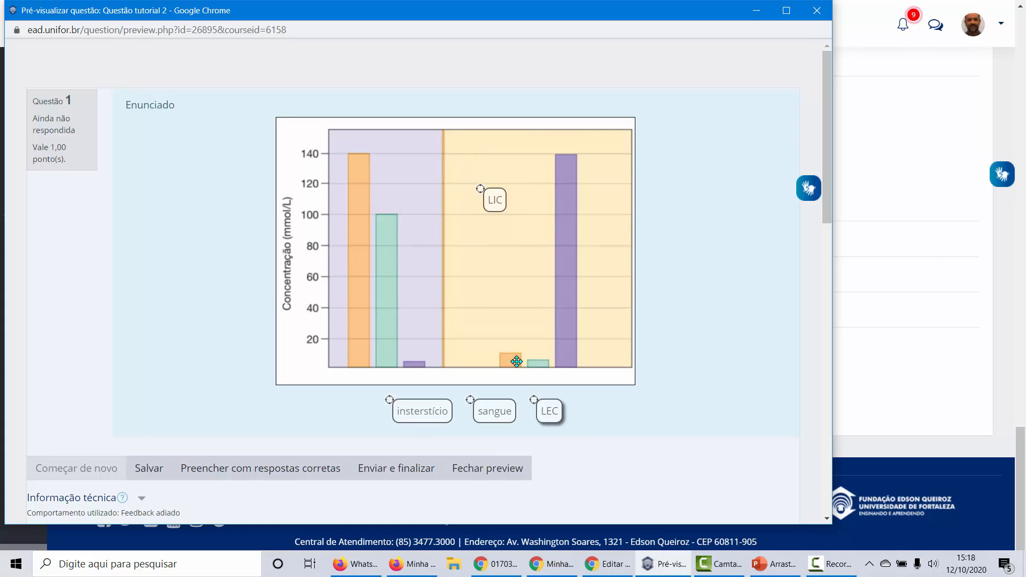
drag(549, 411, 413, 192)
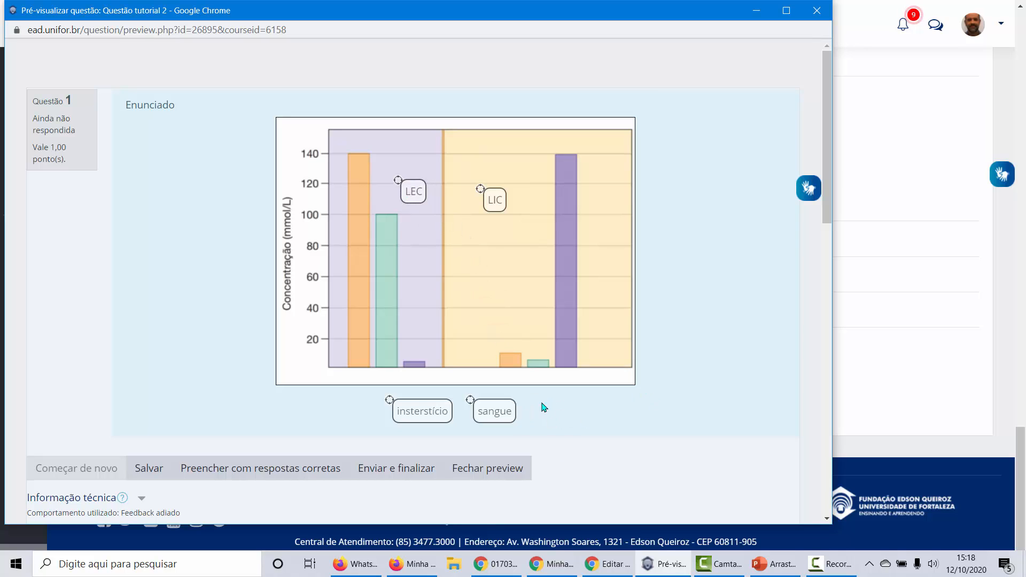
Place insterstício near the boundary between the regions and sangue on the yellow region, and submit and finish the attempt.
drag(423, 411, 588, 327)
drag(416, 335, 443, 264)
click(422, 411)
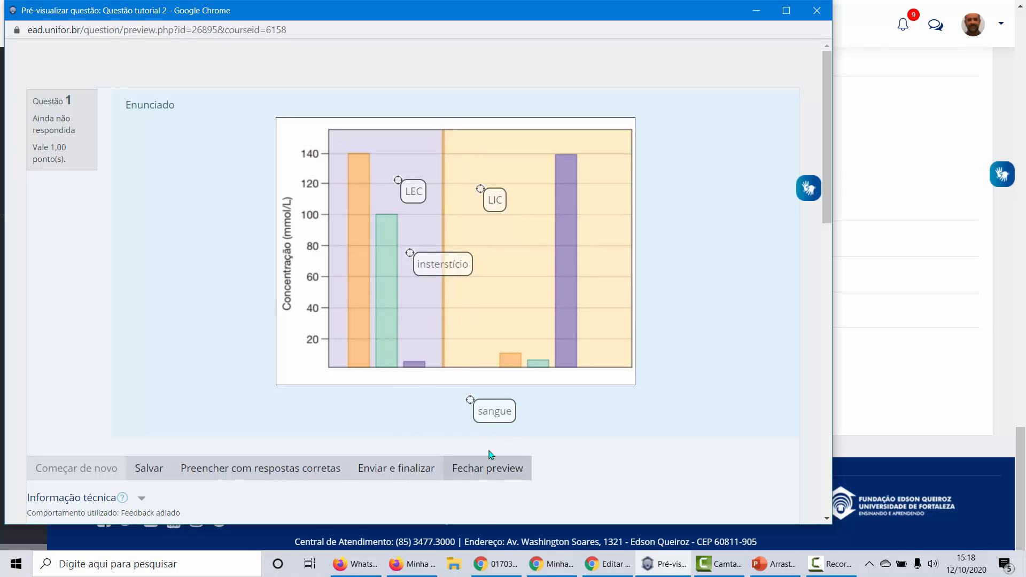
drag(495, 411, 533, 282)
scroll(631, 342, down, 2)
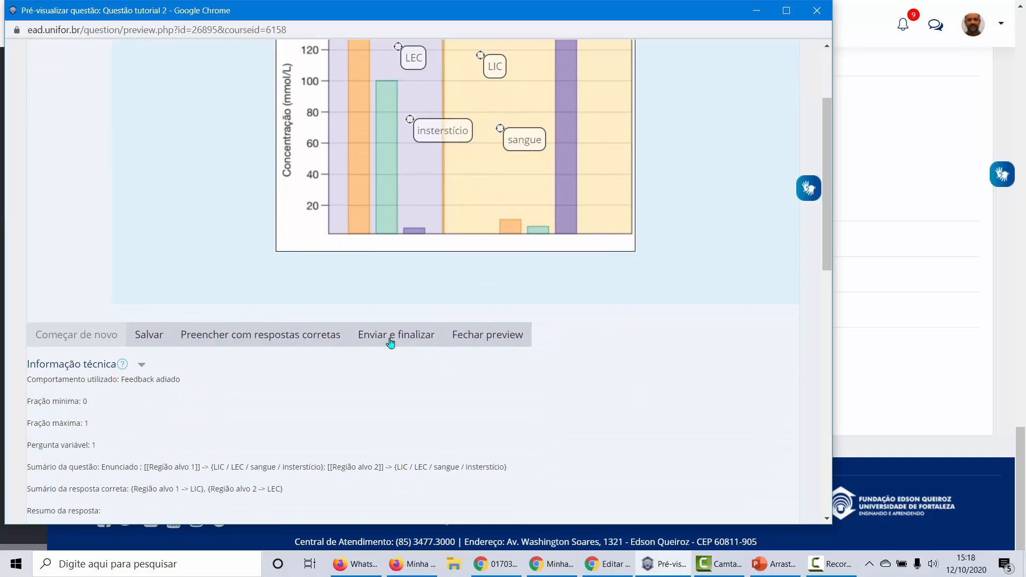
click(391, 340)
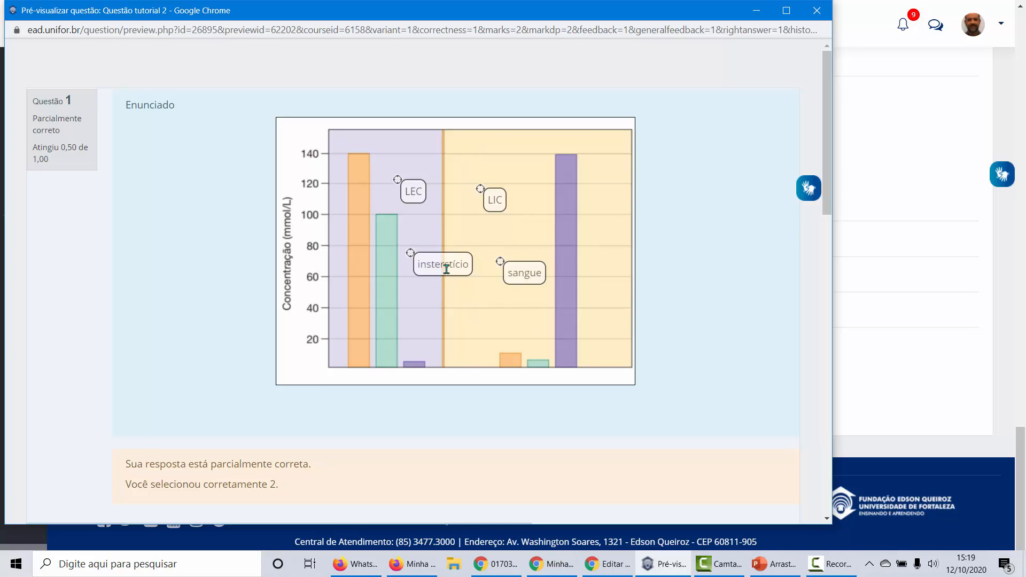
Close the preview after checking the graded answer and save the changes to Questão tutorial 2.
scroll(74, 159, down, 4)
scroll(337, 332, up, 1)
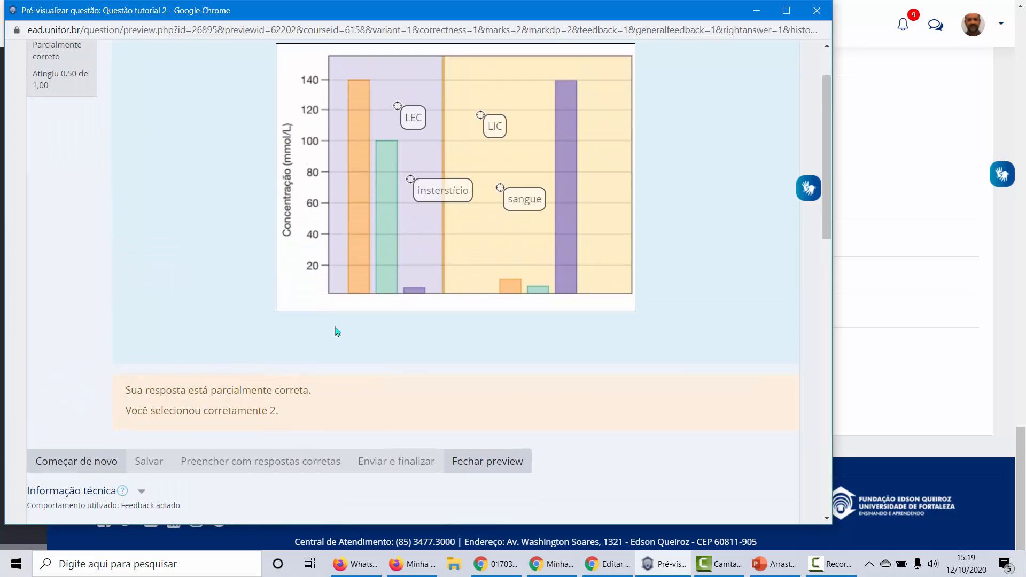
click(487, 469)
scroll(289, 300, up, 10)
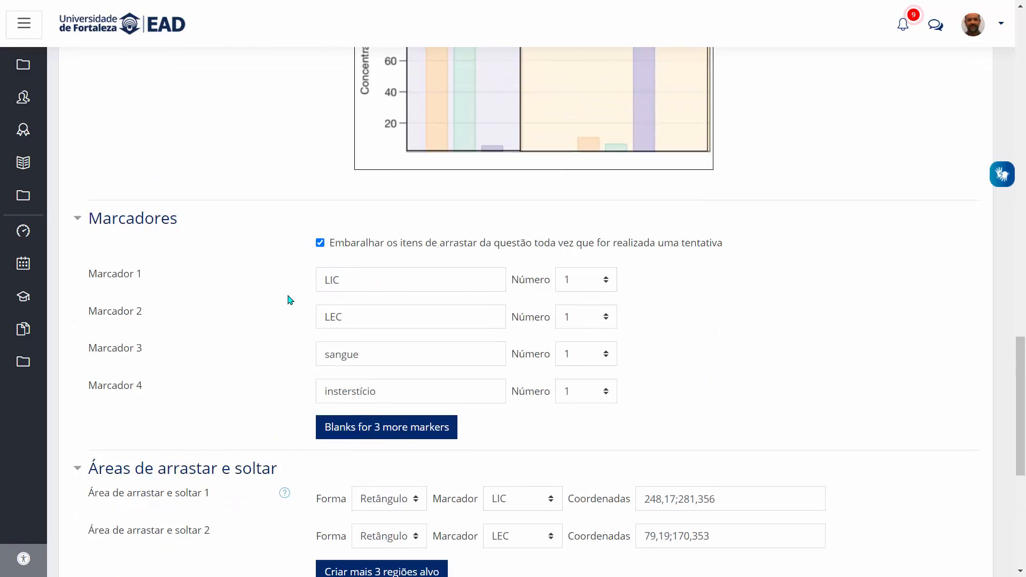
scroll(241, 470, up, 20)
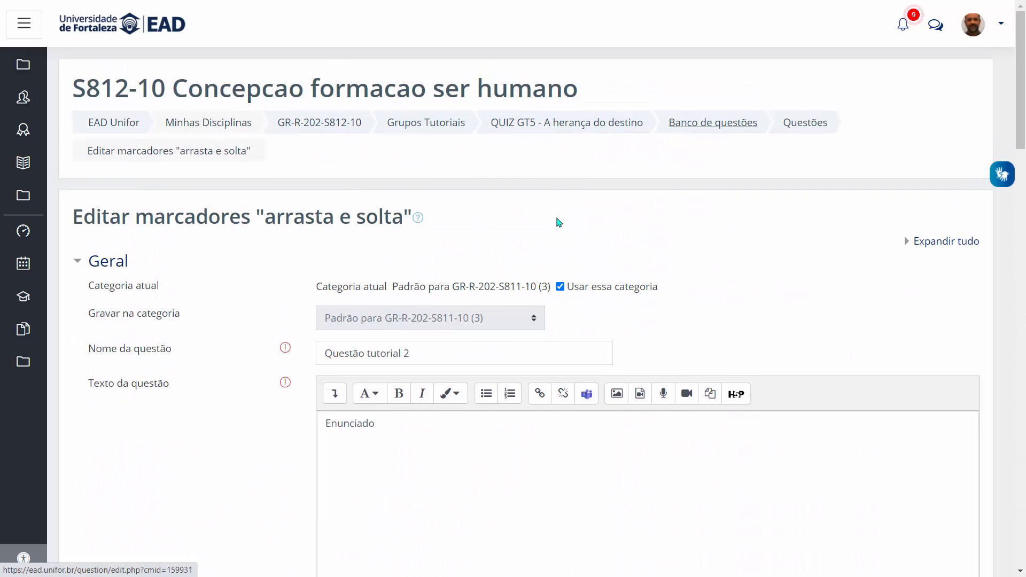
drag(1022, 113, 1022, 529)
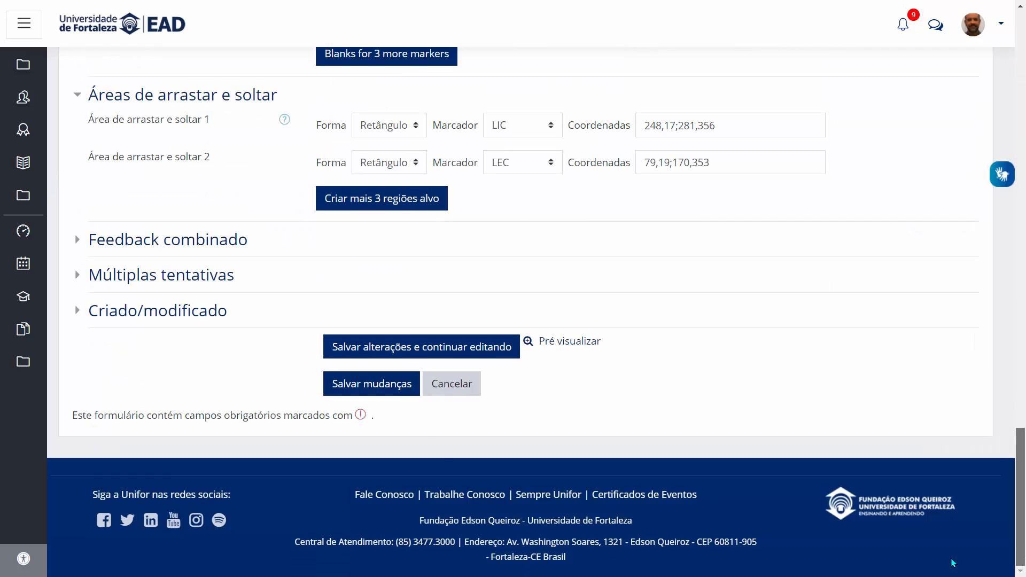
click(364, 392)
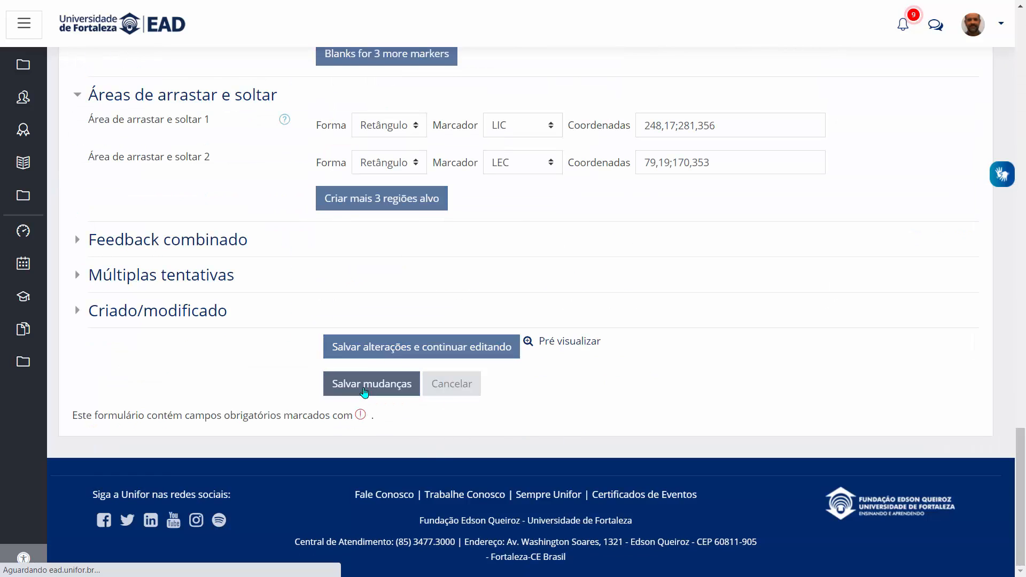
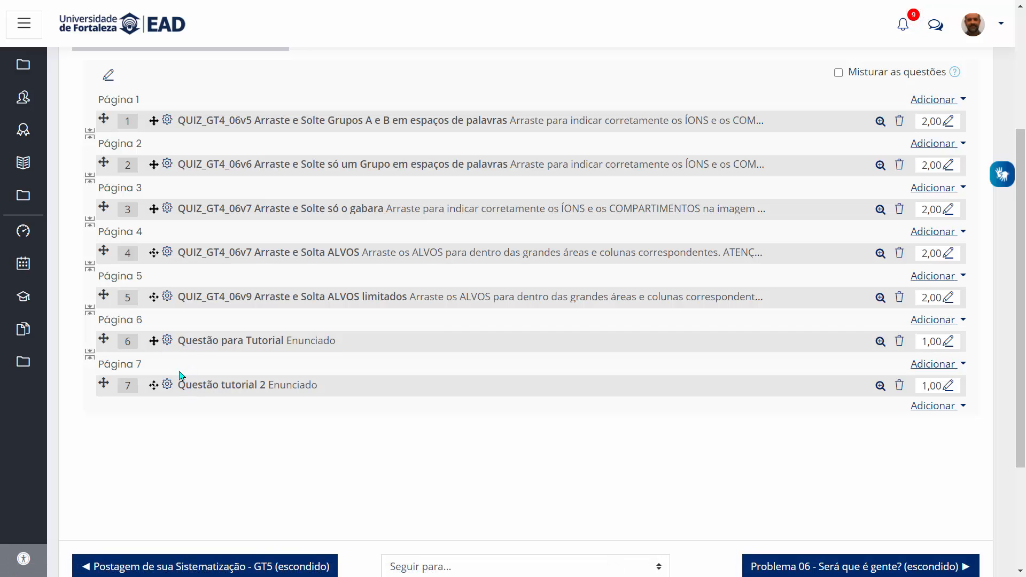
Preview Questão para Tutorial, test it with LIC in the yellow region's box and LEC in the purple region's box, and close the preview.
click(879, 342)
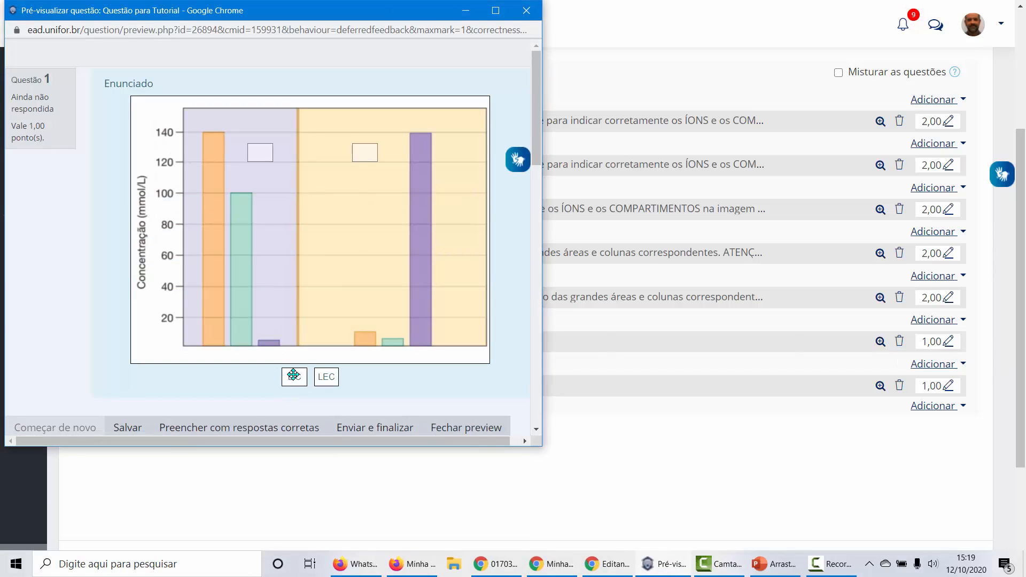
drag(293, 375, 364, 151)
drag(327, 377, 259, 154)
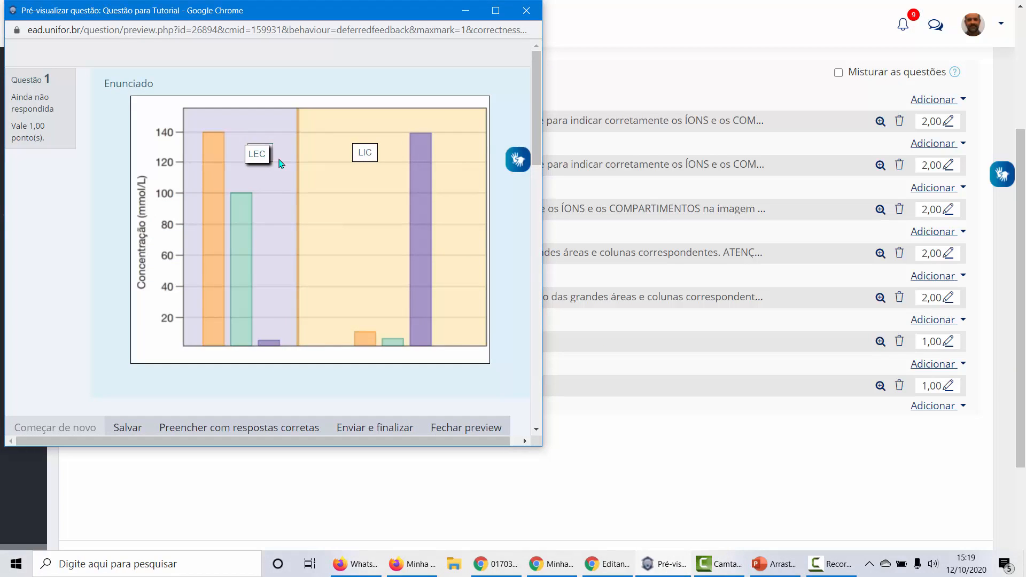
click(527, 10)
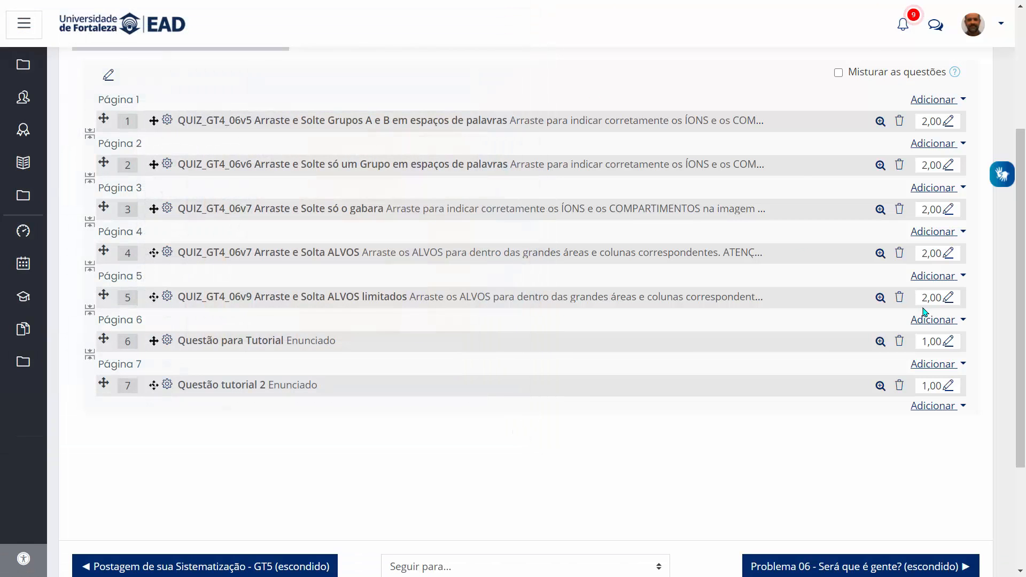
Open Questão para Tutorial for editing and add three more draggable items.
click(166, 341)
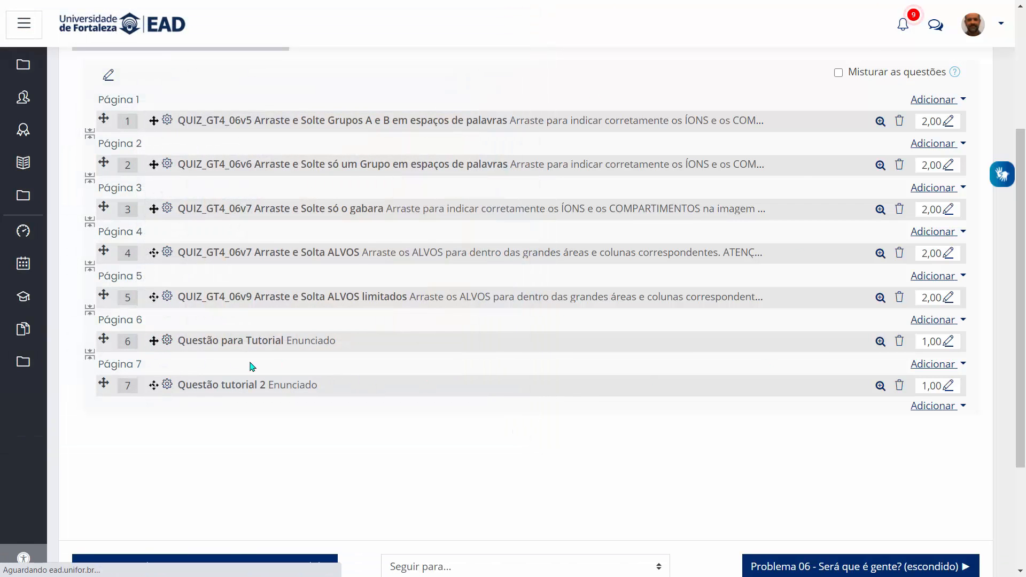
scroll(222, 374, down, 8)
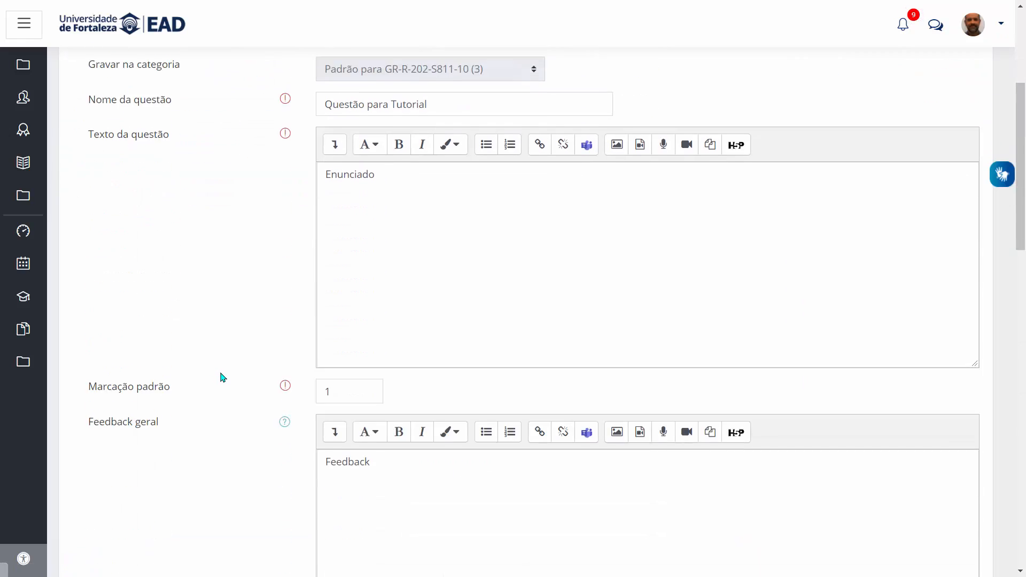
scroll(223, 376, down, 15)
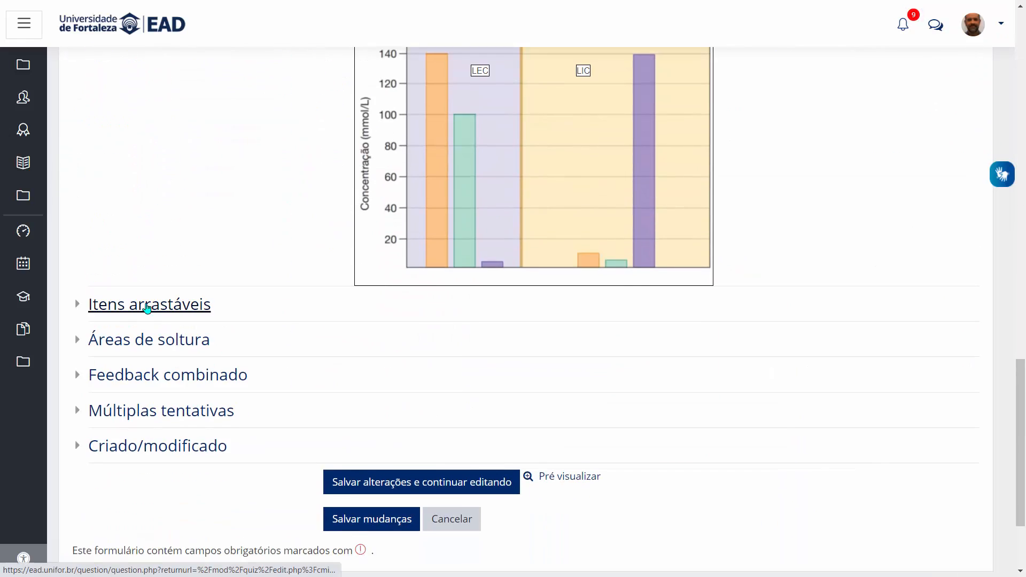
click(140, 306)
scroll(184, 339, down, 12)
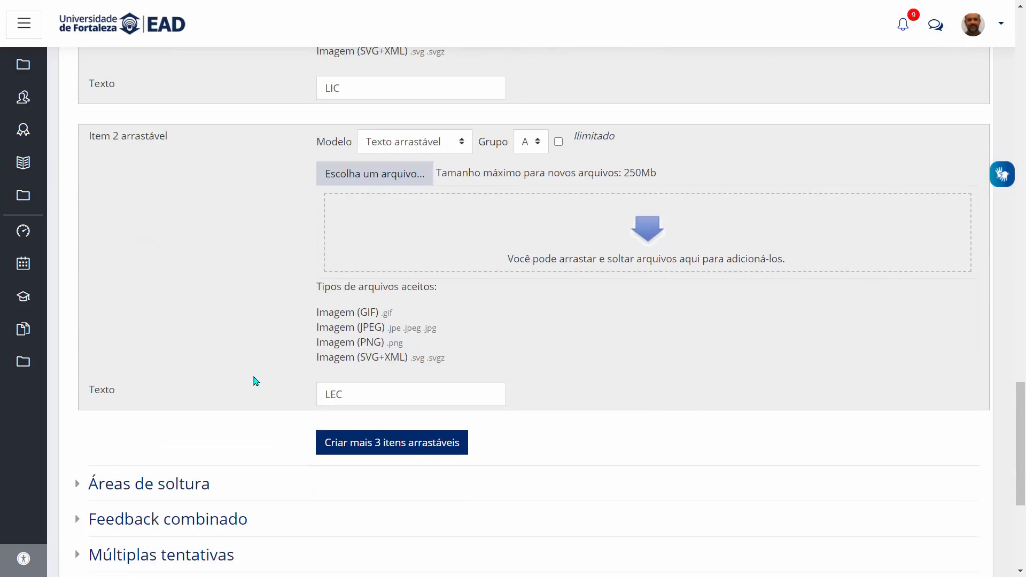
click(400, 312)
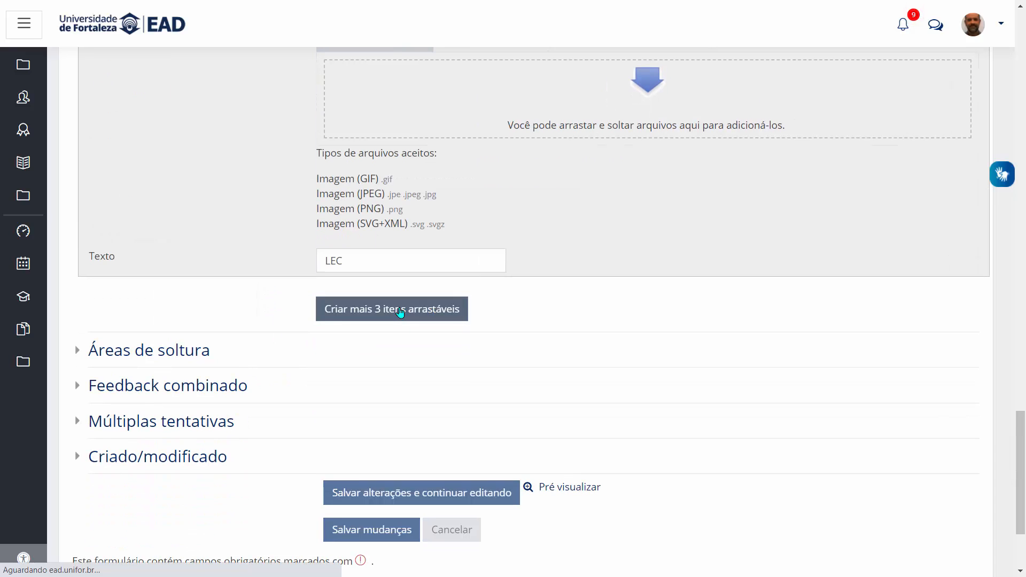
Make draggable item 3 a draggable text (Texto arrastável) reading sangue.
scroll(296, 366, down, 13)
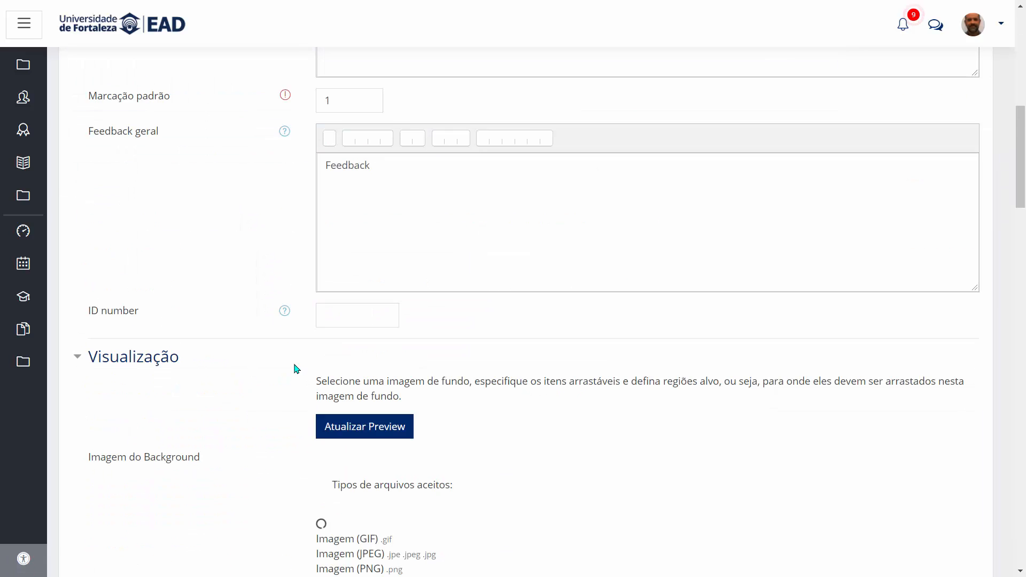
scroll(239, 366, down, 20)
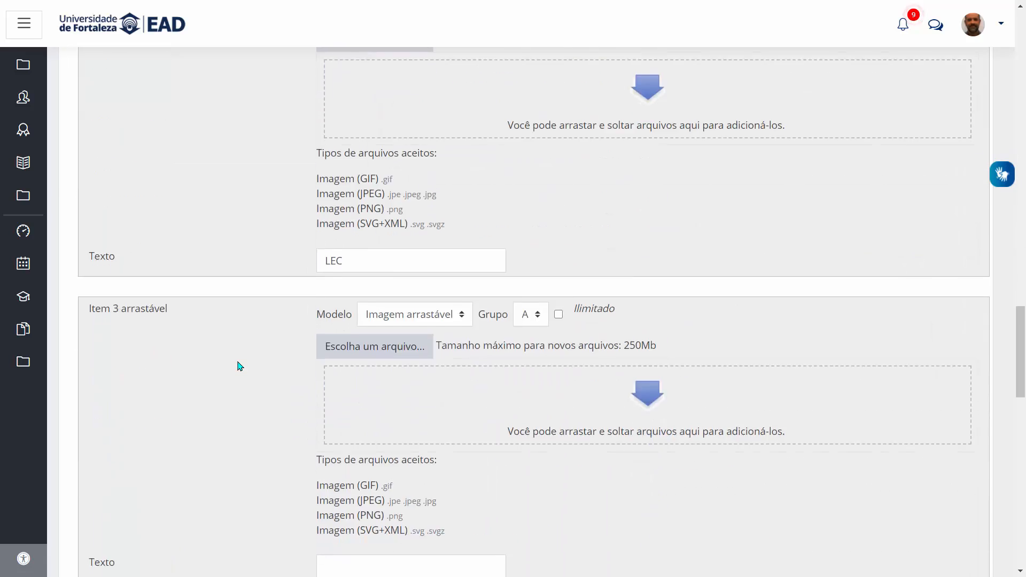
scroll(239, 367, up, 4)
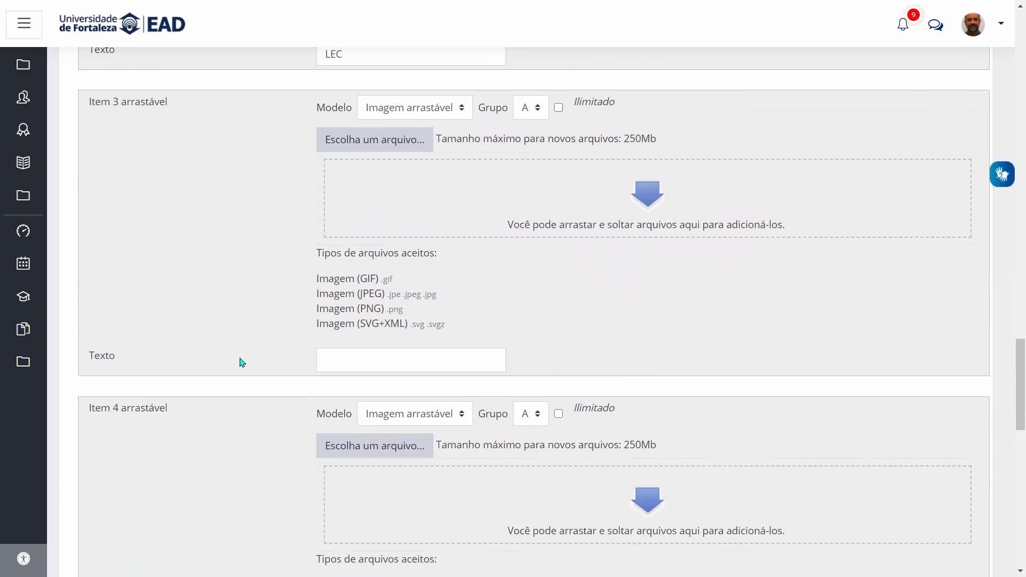
click(430, 114)
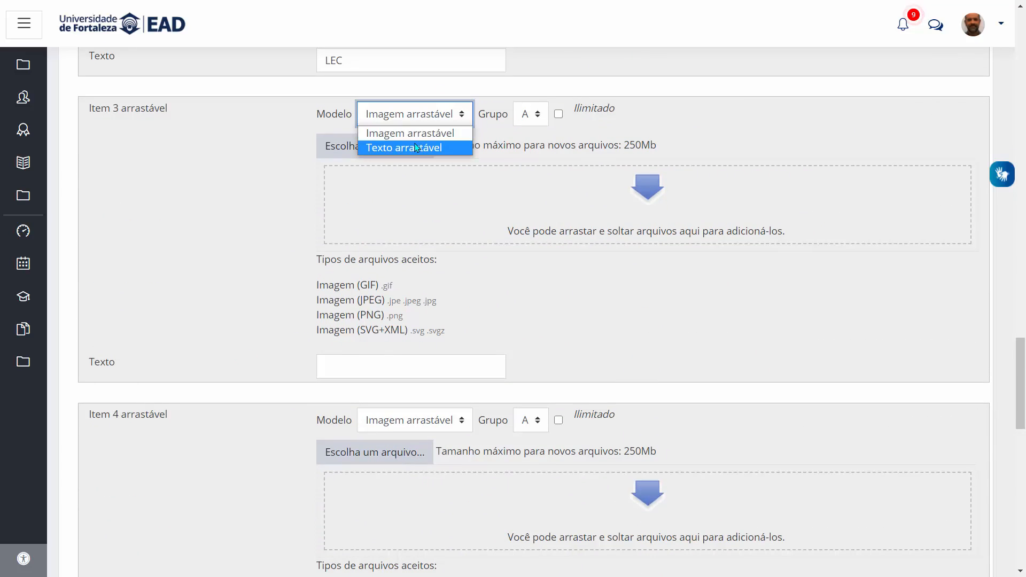
click(409, 147)
click(396, 358)
text(sangue)
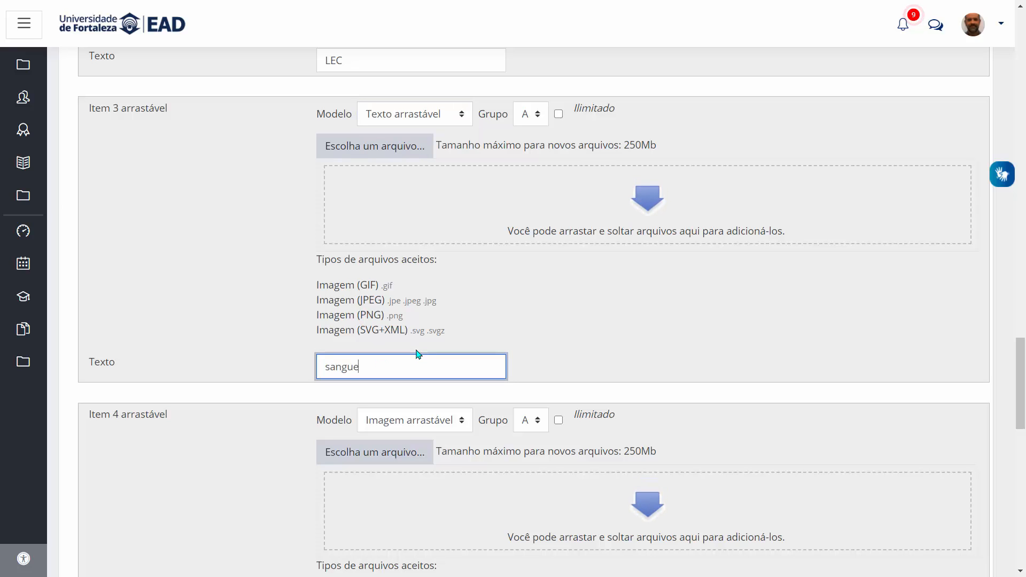
scroll(418, 354, down, 6)
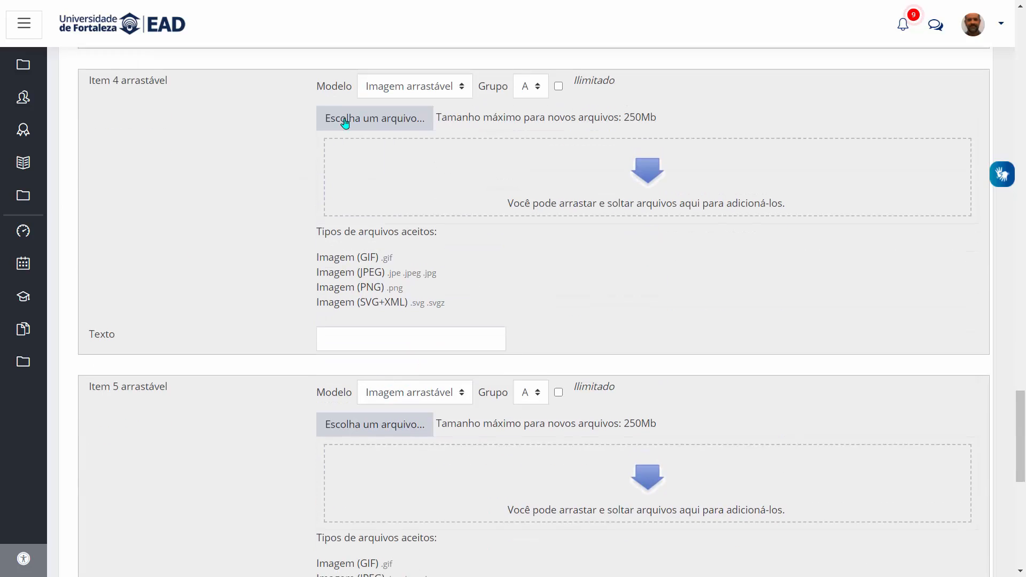
Make draggable item 4 a draggable text (Texto arrastável) reading insterstício, and save the changes while continuing to edit.
click(376, 85)
click(383, 121)
click(355, 342)
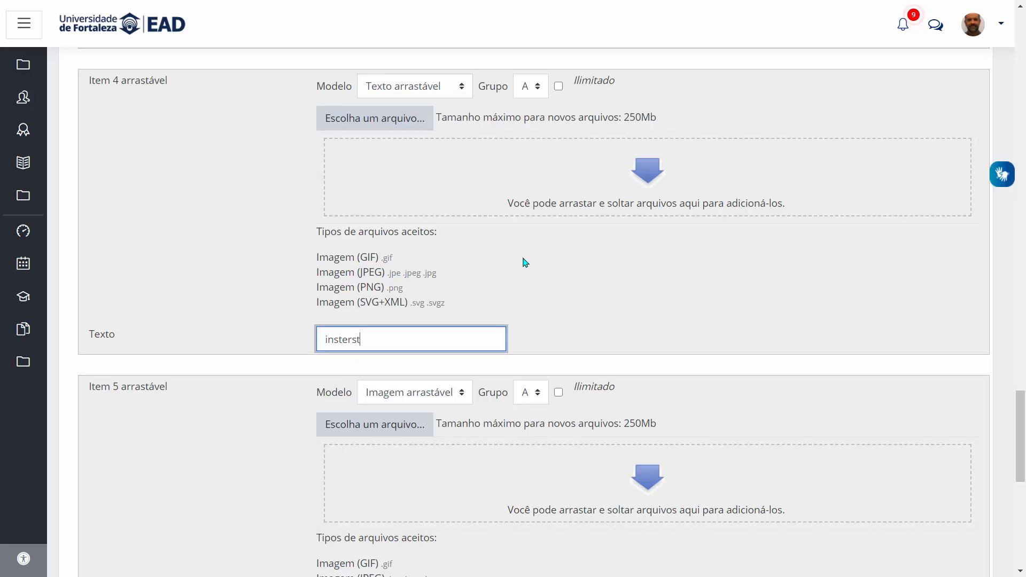
text(insterstício)
scroll(526, 262, down, 7)
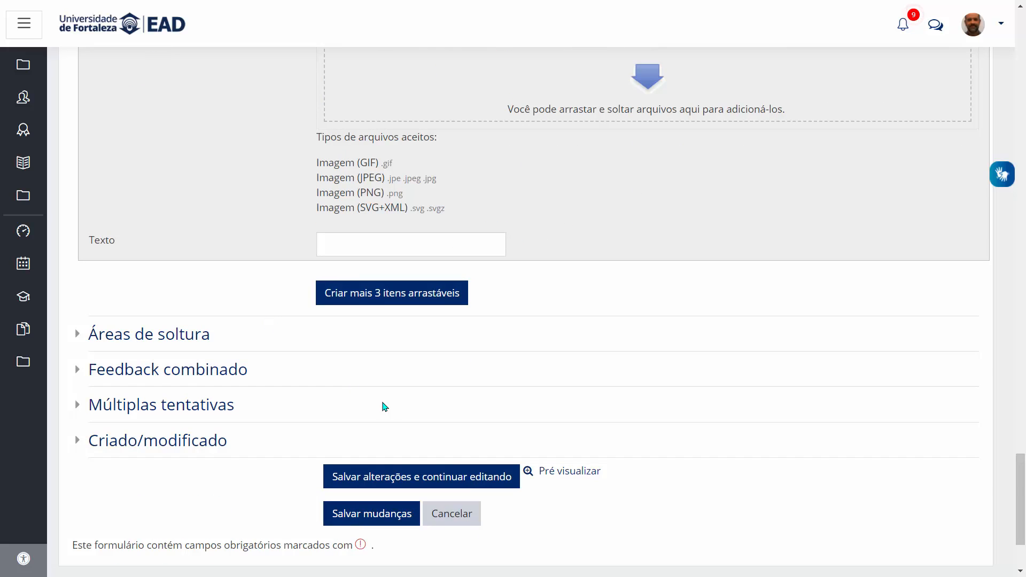
click(386, 478)
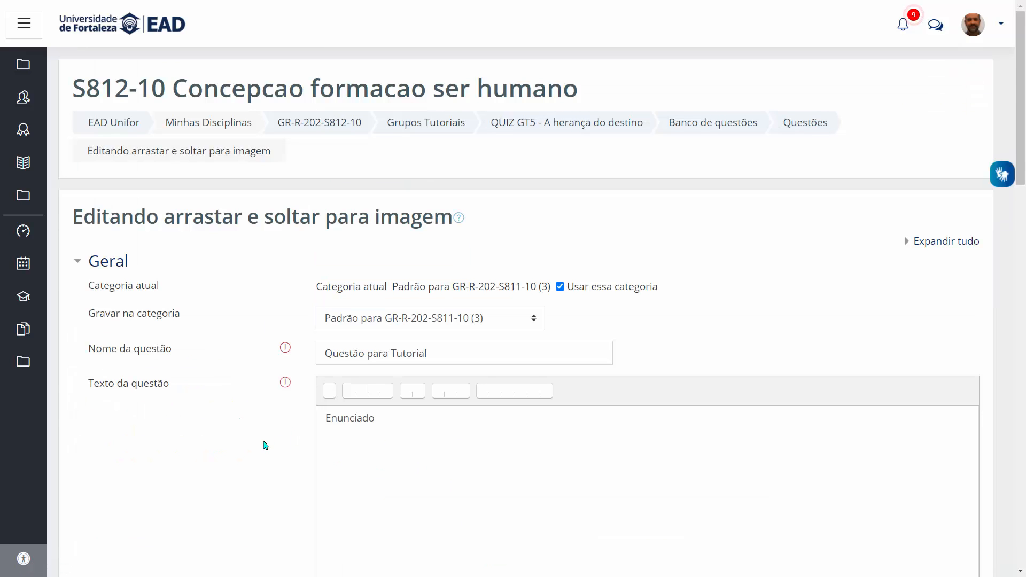
Preview the question, place LIC in the yellow region's box, replace LEC with sangue in the purple region's box, and submit the answer.
scroll(268, 449, down, 15)
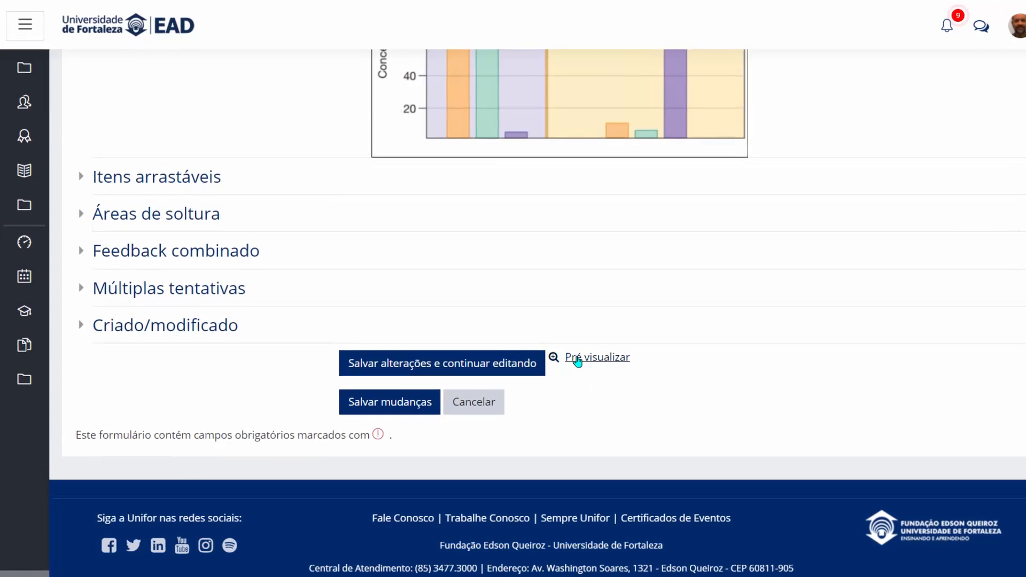
click(578, 362)
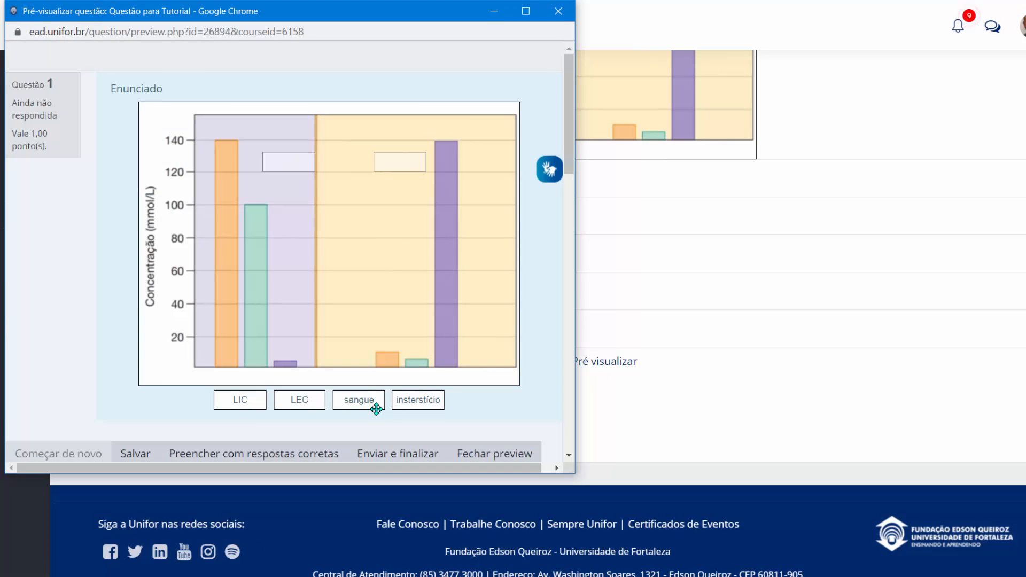
drag(254, 398, 401, 161)
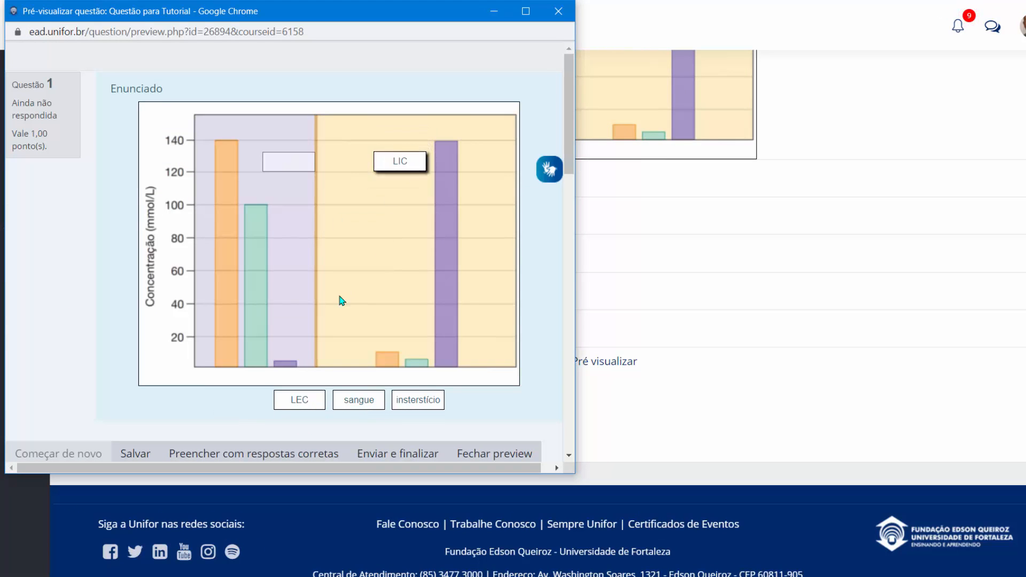
drag(297, 398, 307, 177)
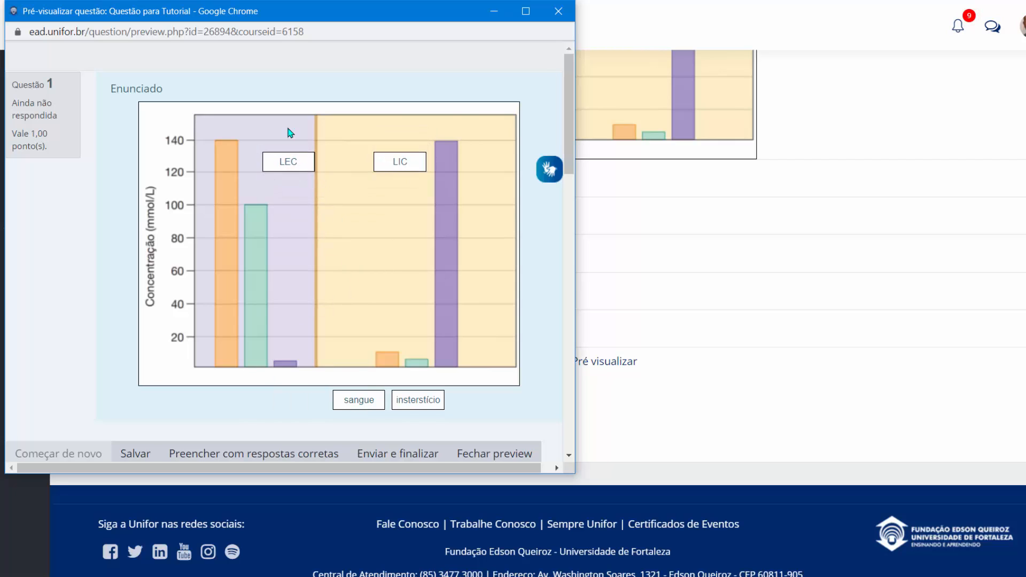
drag(359, 400, 292, 161)
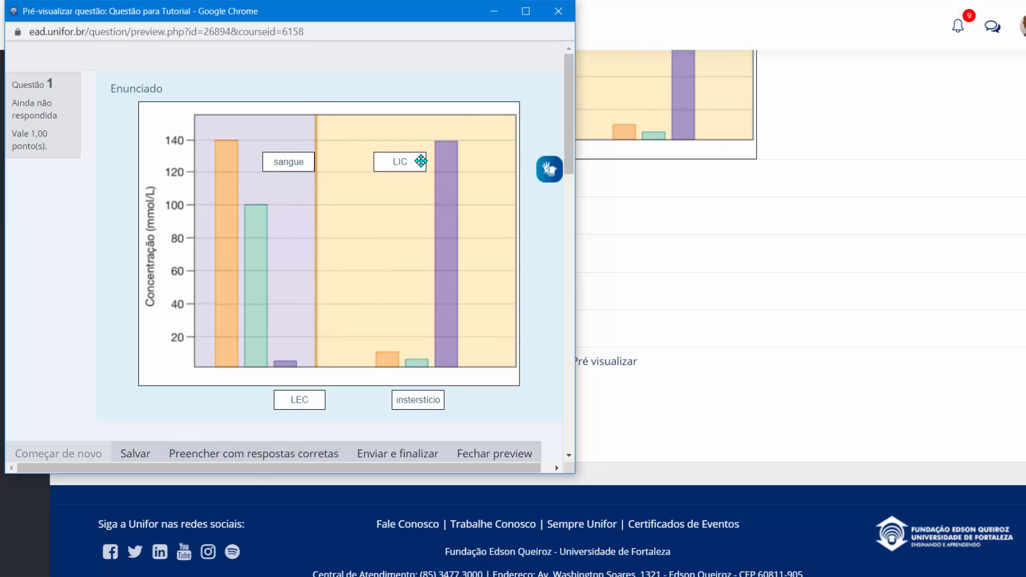
scroll(52, 247, down, 3)
click(408, 313)
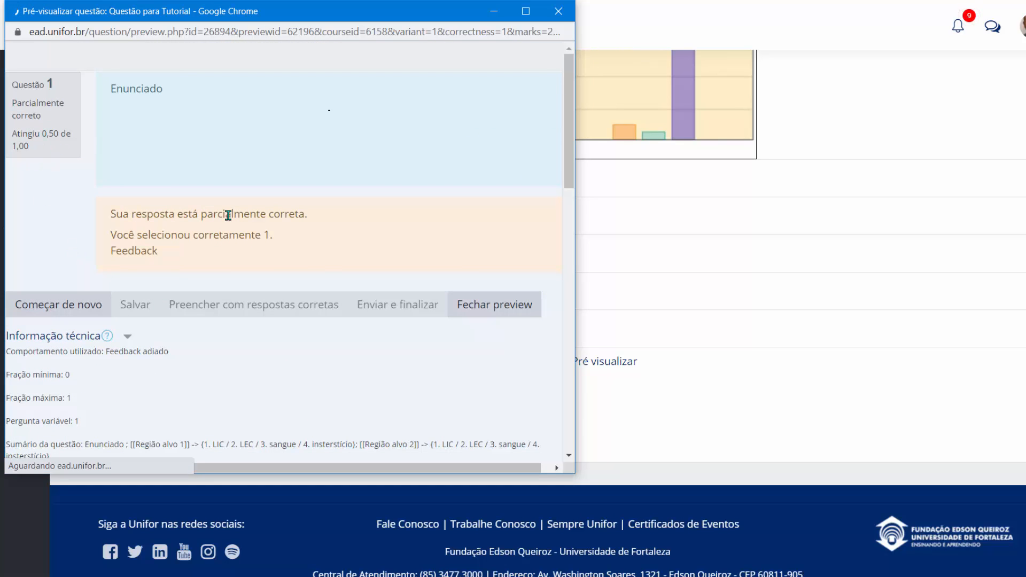
Restart the preview attempt after checking the graded answer, and close the preview to return to the question form.
scroll(50, 413, down, 2)
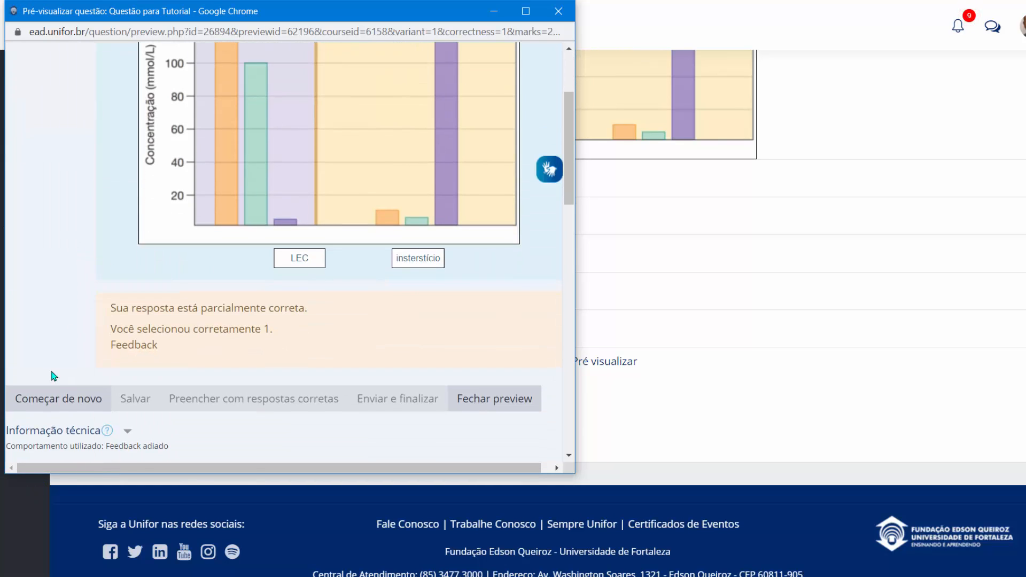
click(51, 410)
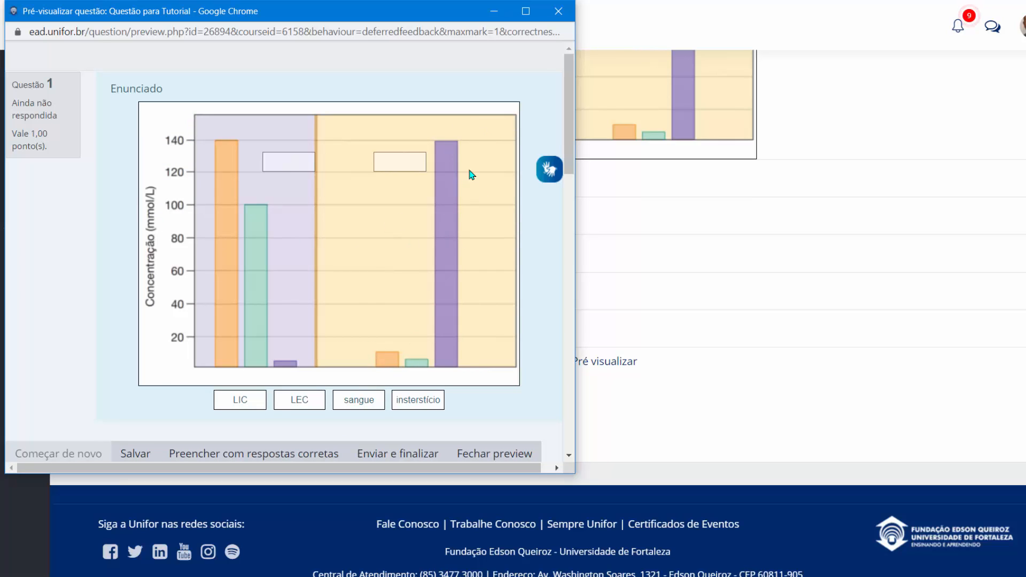
click(495, 455)
scroll(693, 342, up, 15)
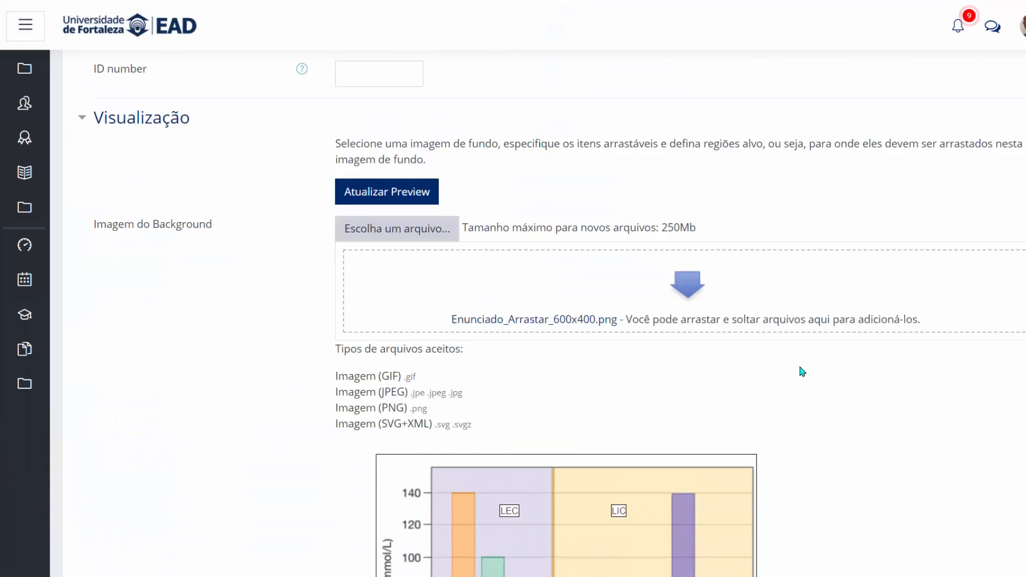
scroll(799, 365, up, 10)
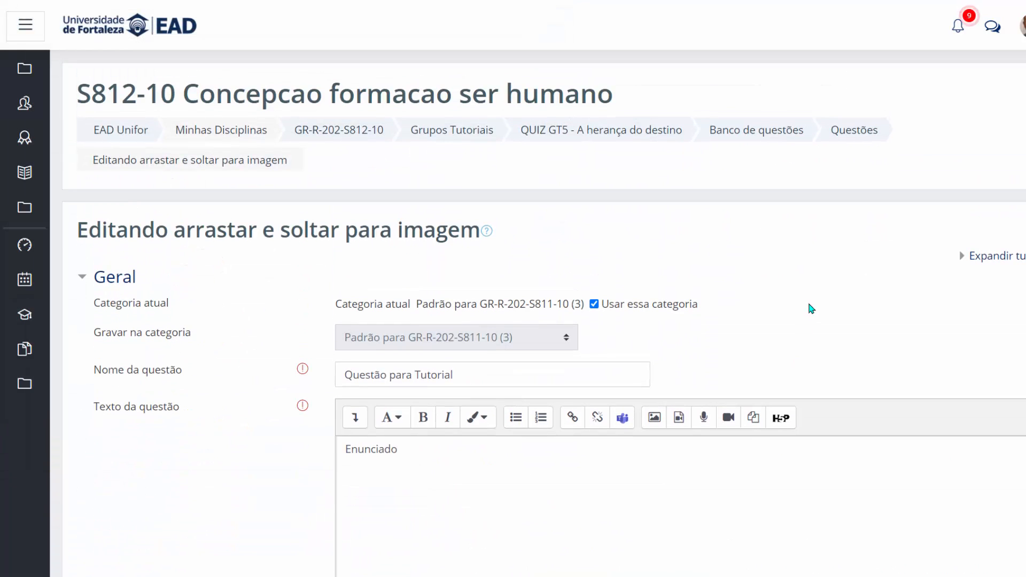